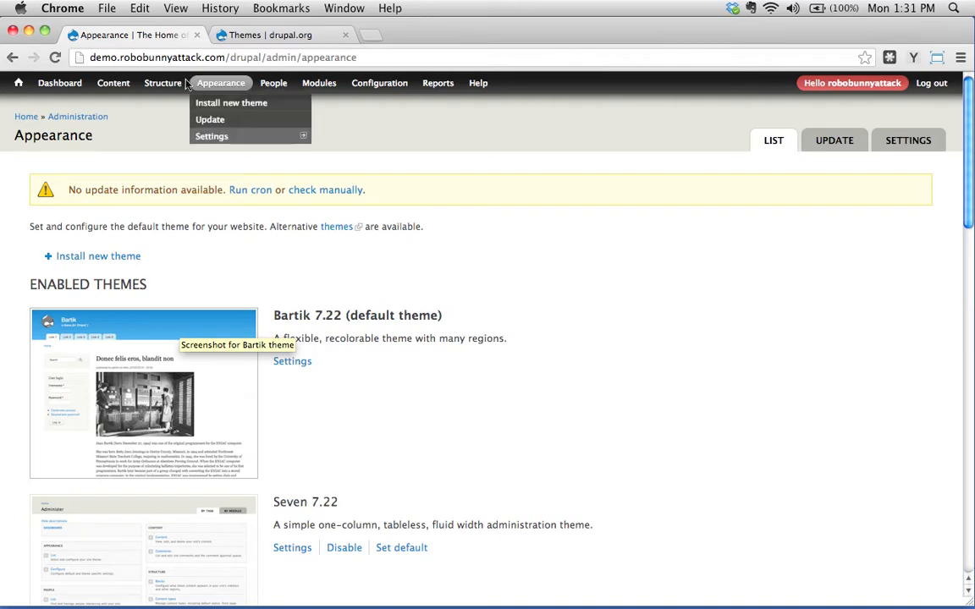
- Open the Drupal site's home page in a new browser tab and view it
right_click(17, 84)
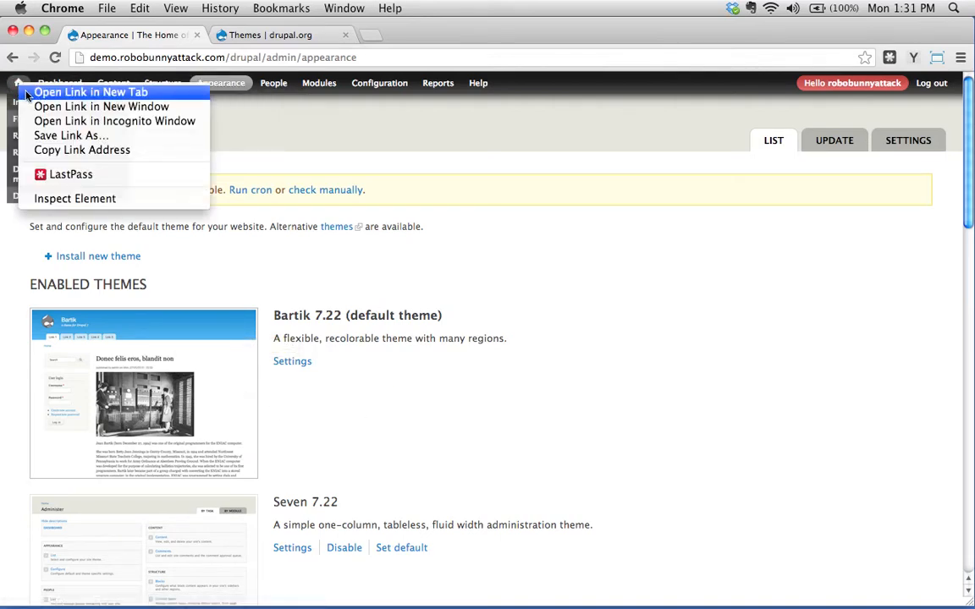
click(23, 92)
click(274, 35)
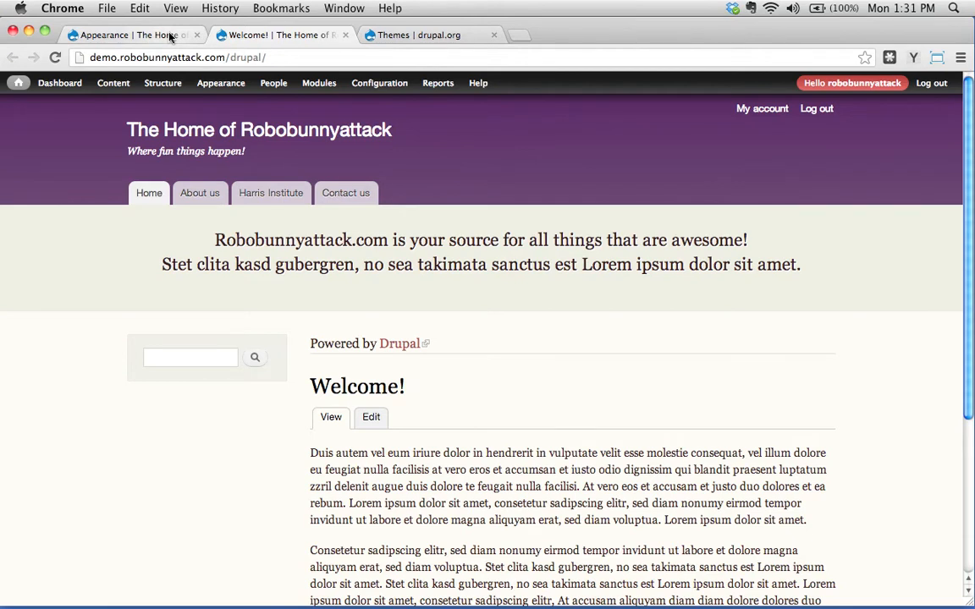
- Switch to the drupal.org Themes page and look over its address, search filters and theme listing
click(400, 37)
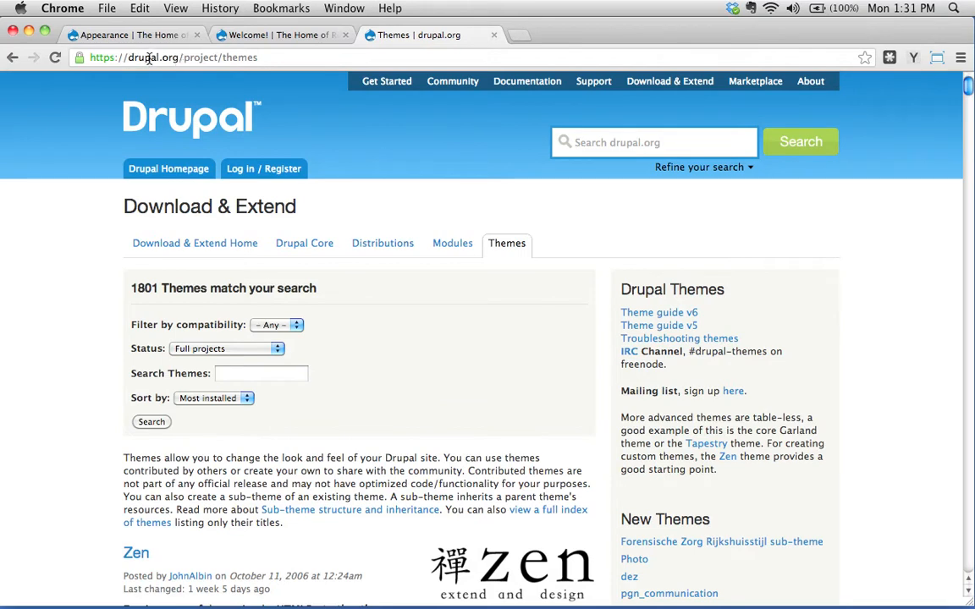
drag(263, 60, 132, 57)
click(275, 60)
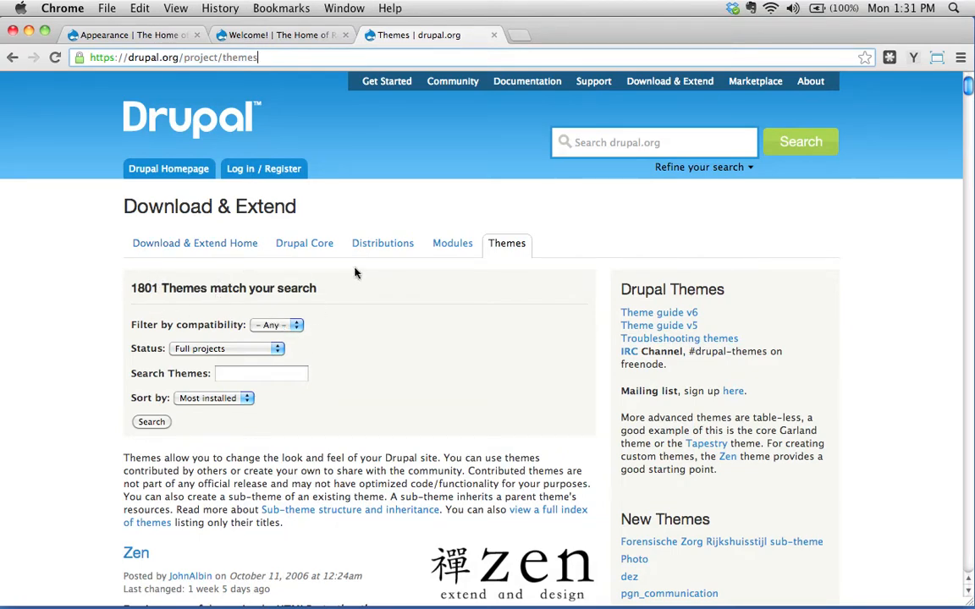
scroll(386, 343, down, 5)
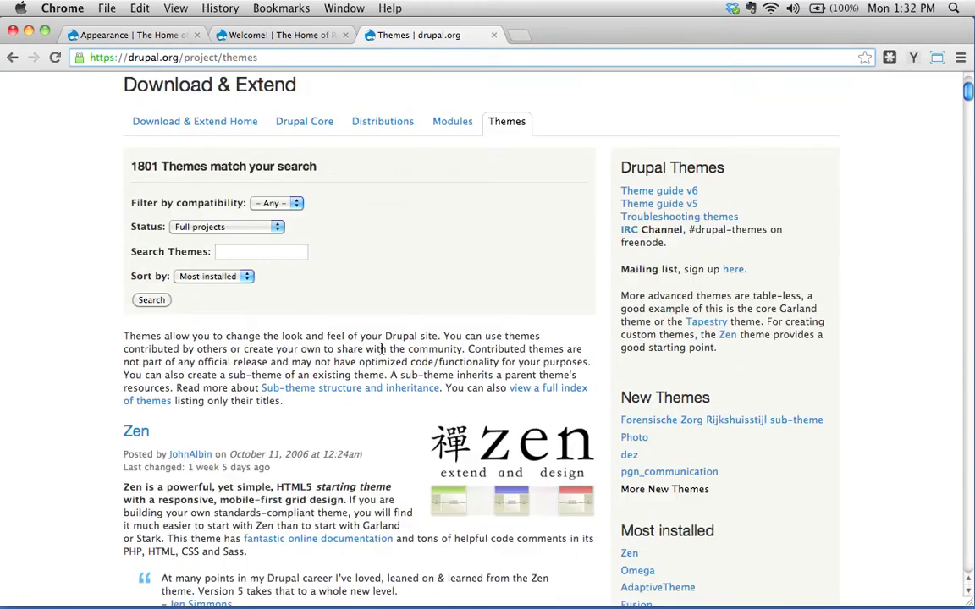
scroll(317, 381, up, 5)
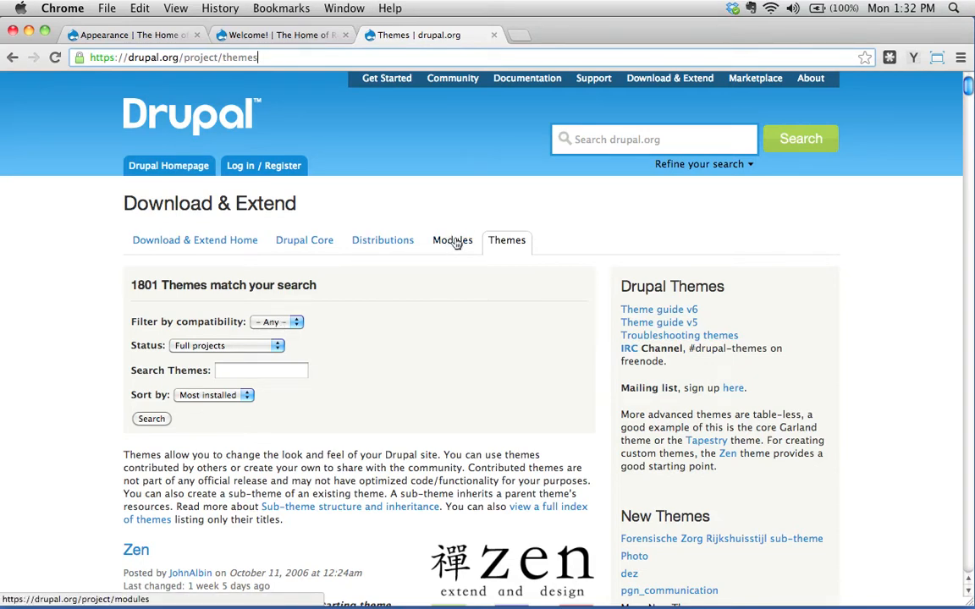
- Filter the drupal.org theme list by 7.x compatibility and run the search
click(289, 322)
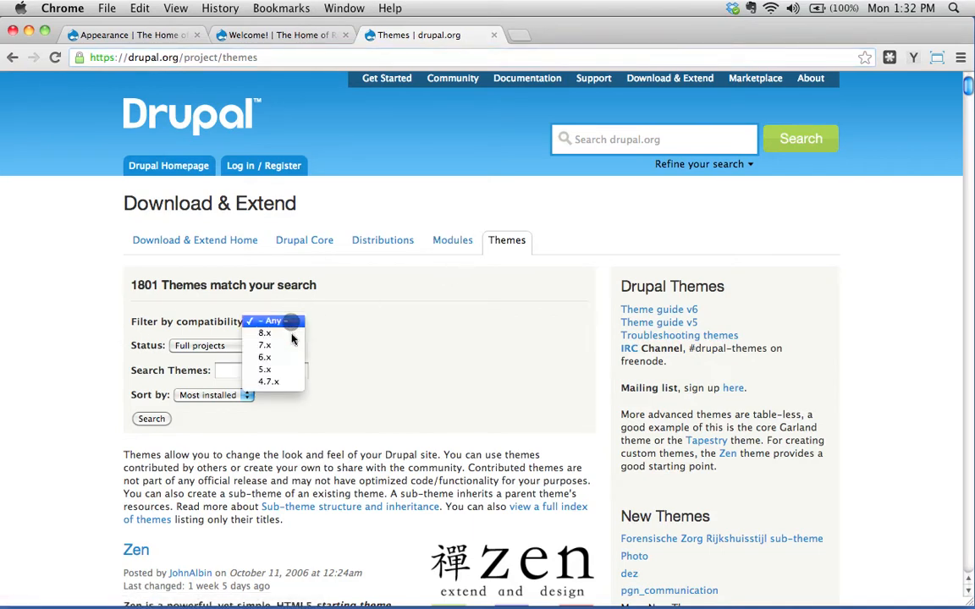
click(291, 346)
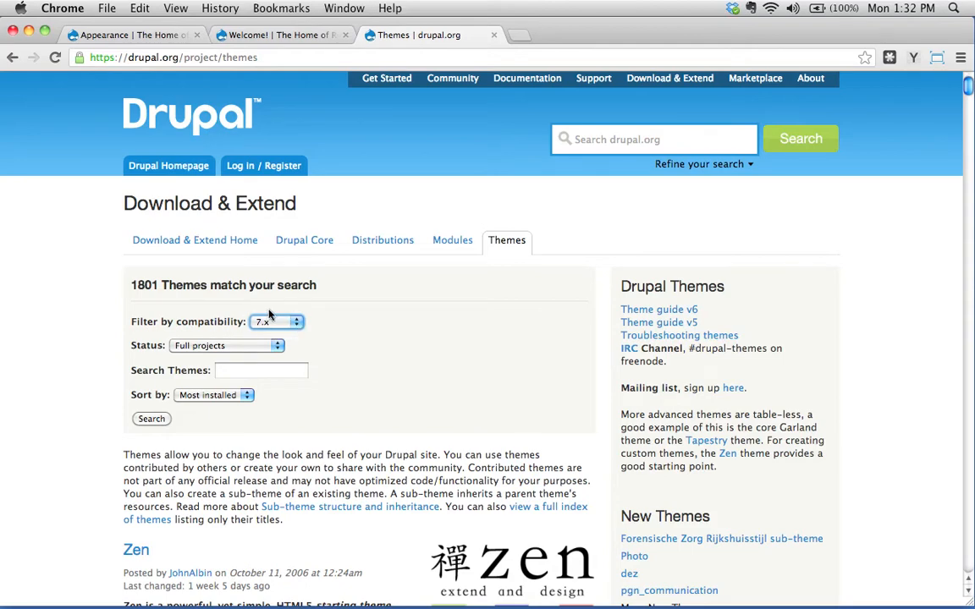
click(153, 418)
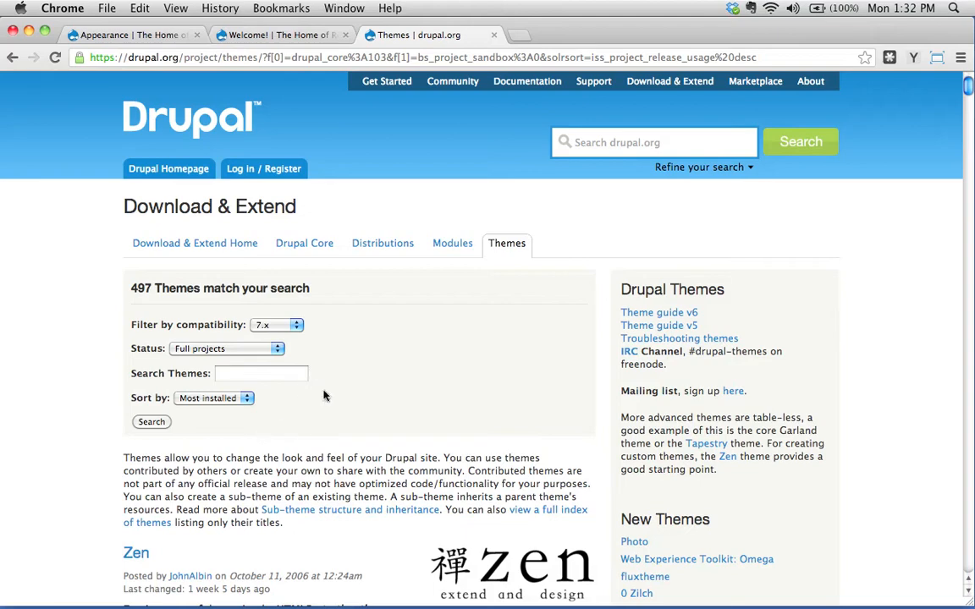
- Browse the filtered theme list and open the Marinelli theme's project page
scroll(362, 387, down, 5)
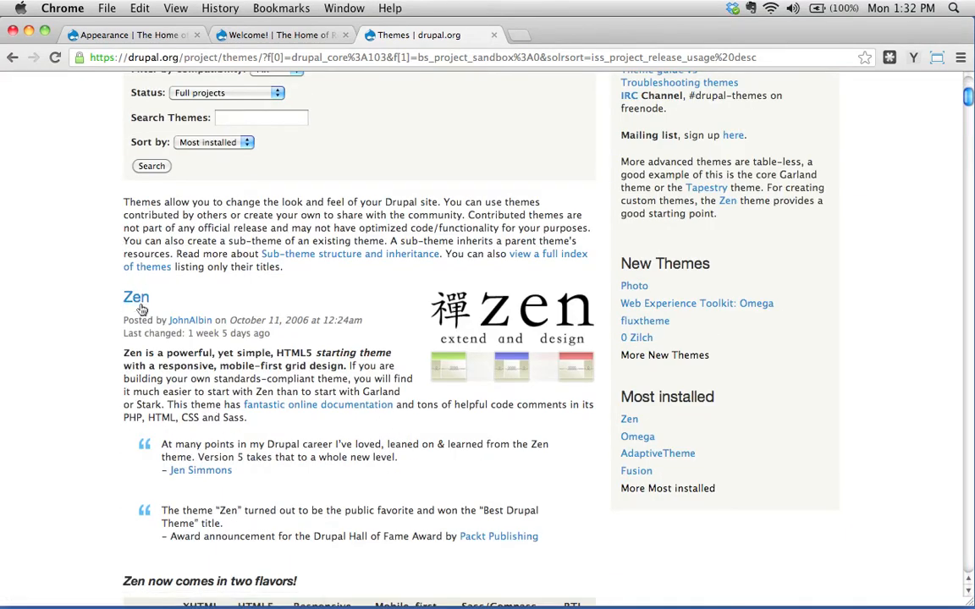
scroll(140, 315, down, 10)
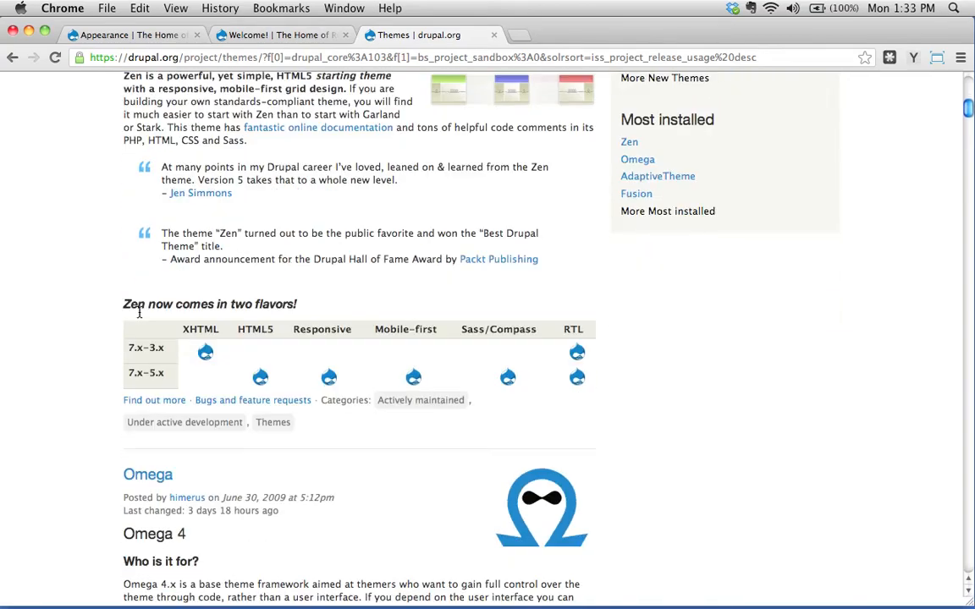
scroll(140, 321, down, 20)
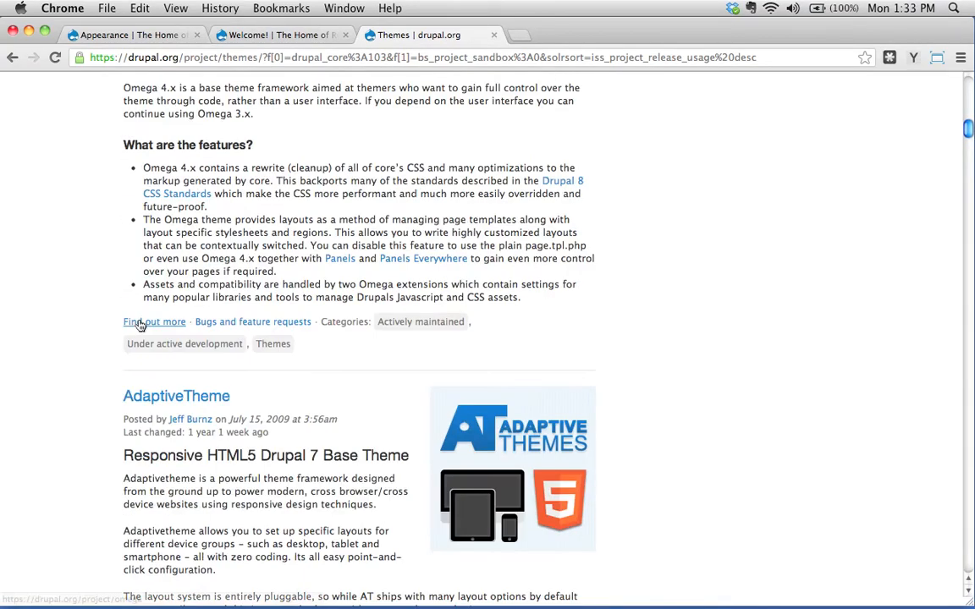
scroll(138, 322, down, 11)
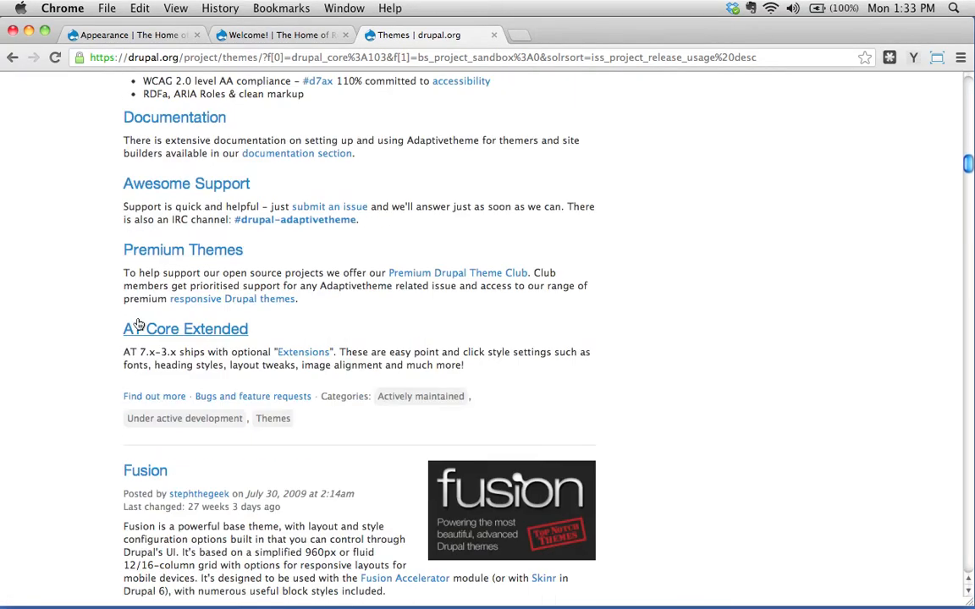
scroll(138, 321, down, 3)
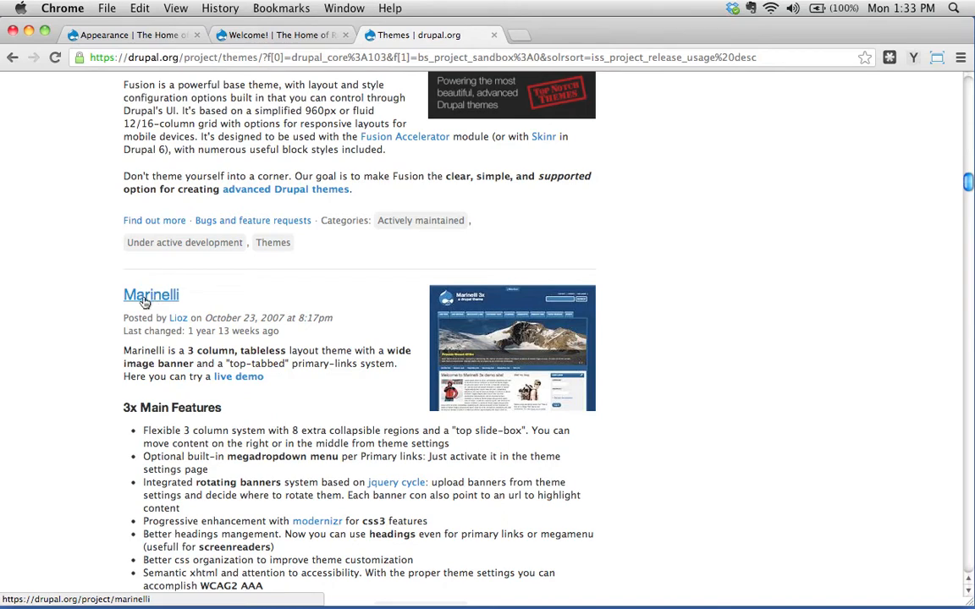
click(146, 301)
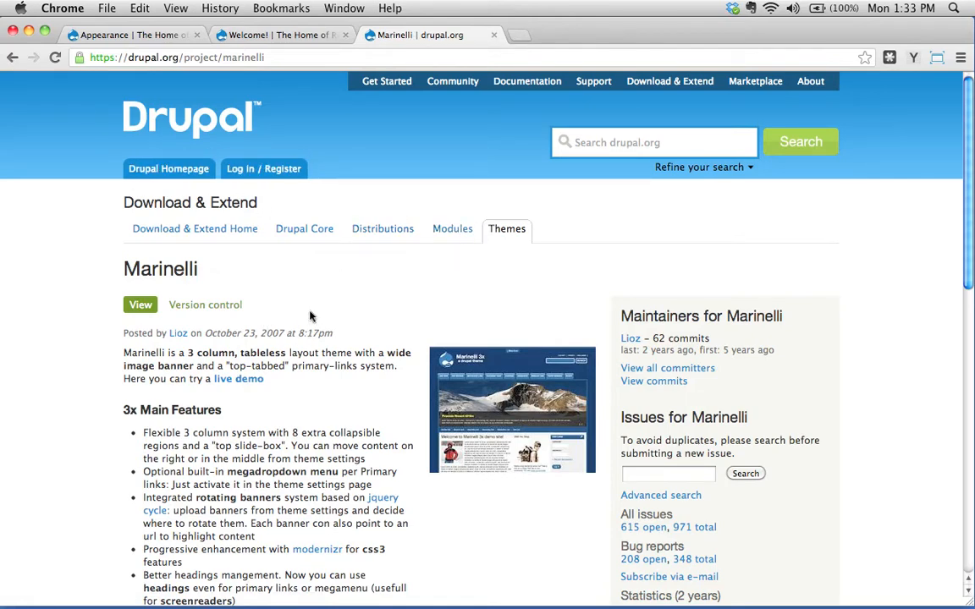
- Review the Marinelli project page, including its layout description and the 3x Main Features list
double_click(171, 268)
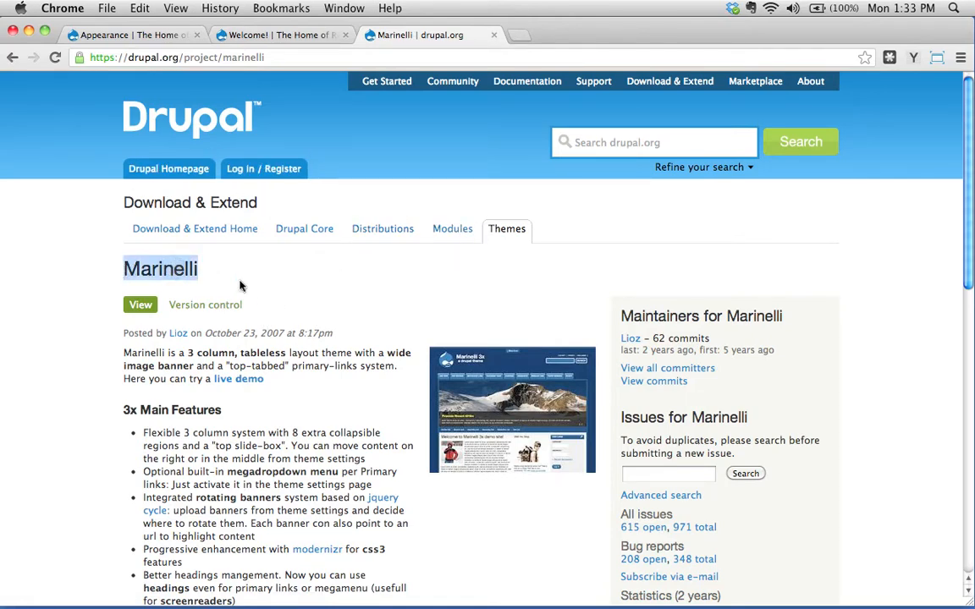
scroll(456, 329, down, 2)
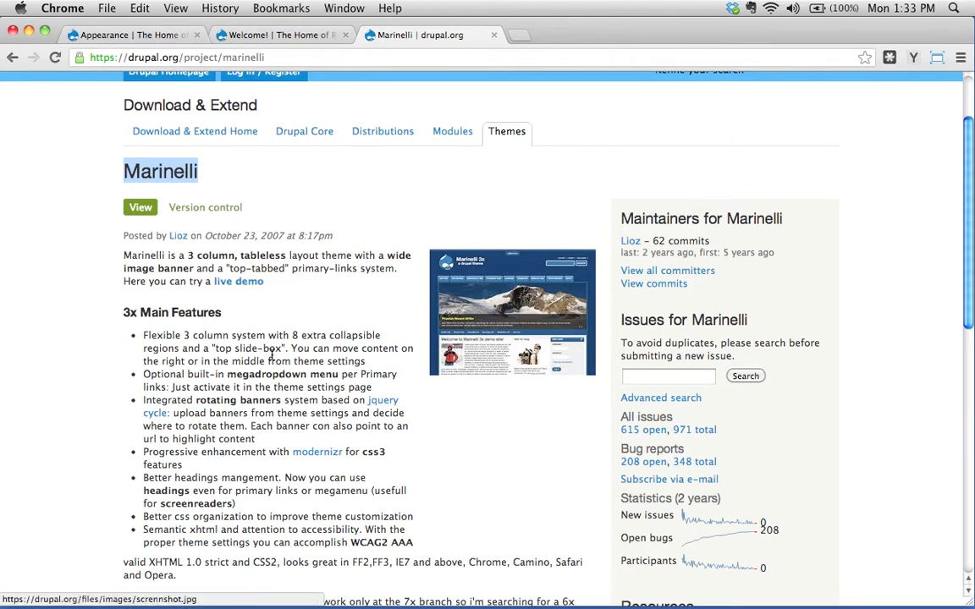
click(246, 327)
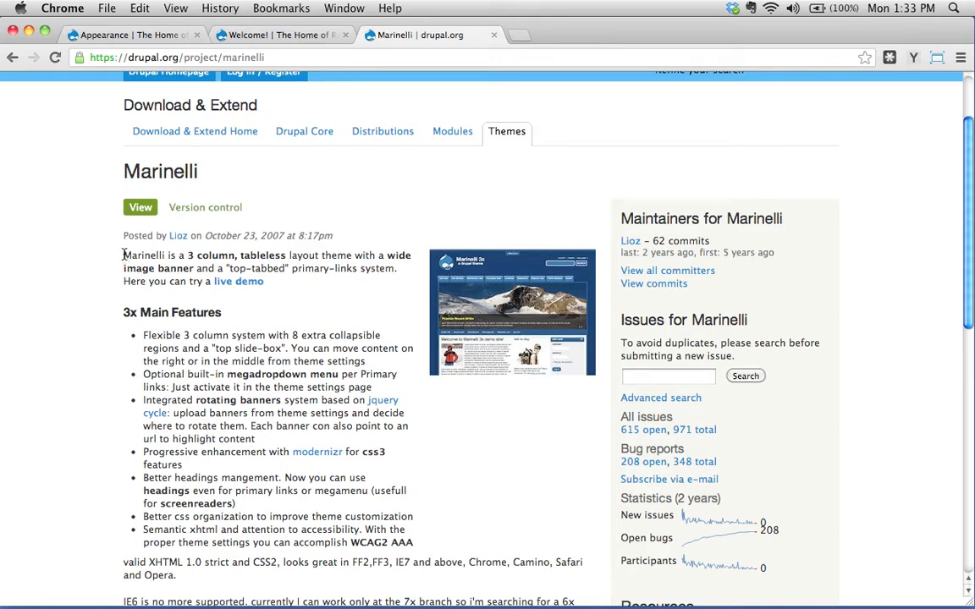
drag(124, 255, 312, 268)
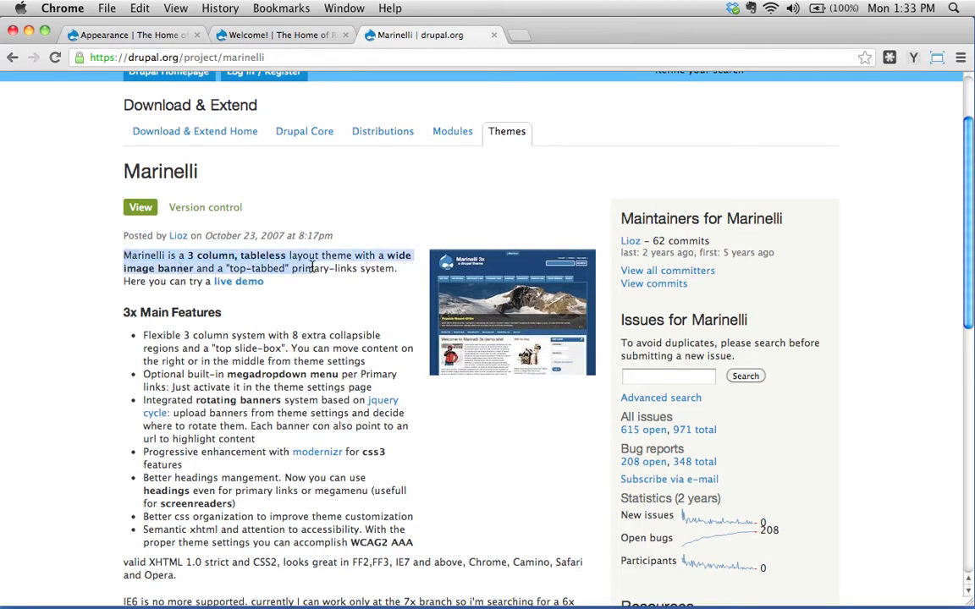
click(363, 271)
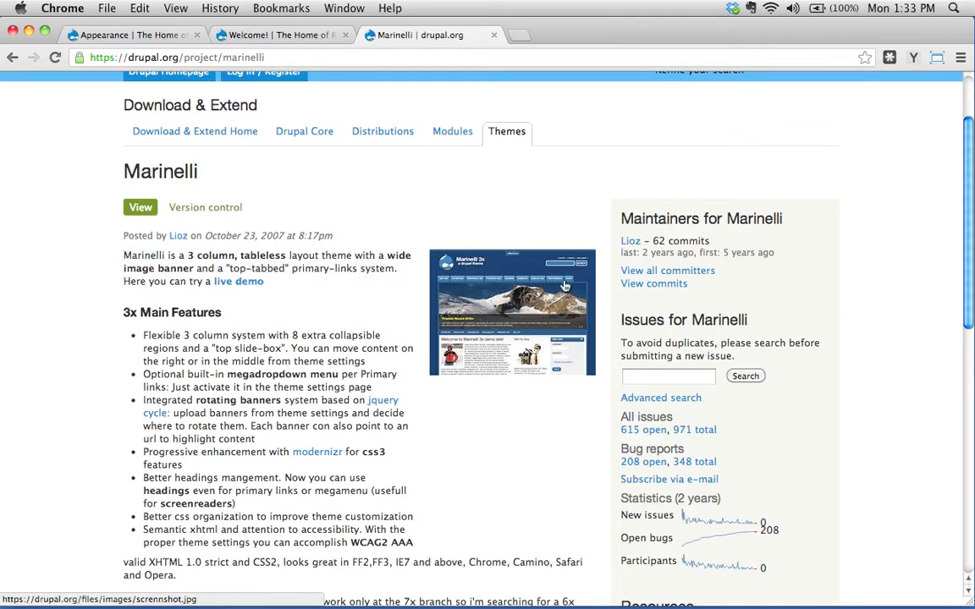
scroll(258, 342, down, 3)
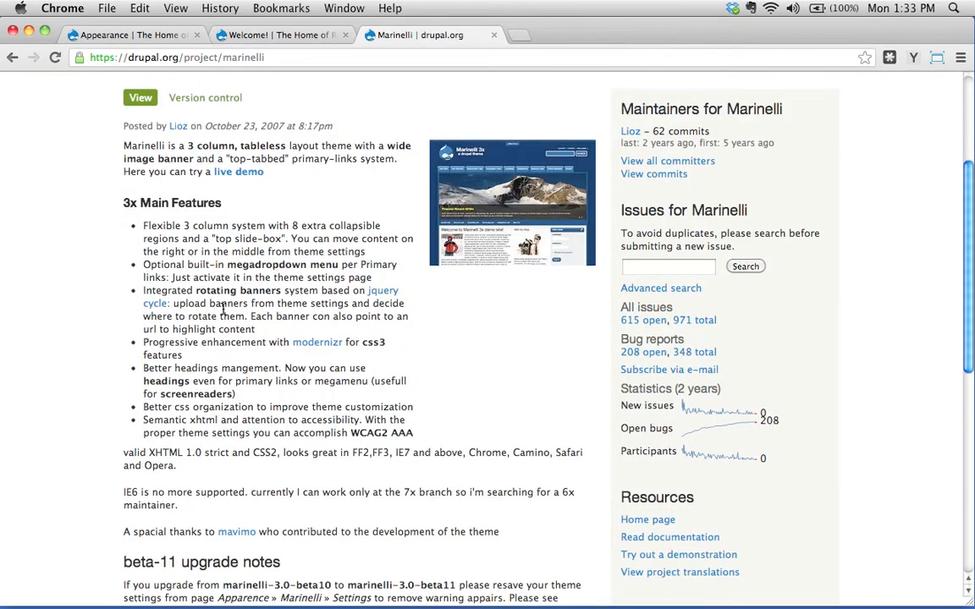
scroll(194, 445, up, 3)
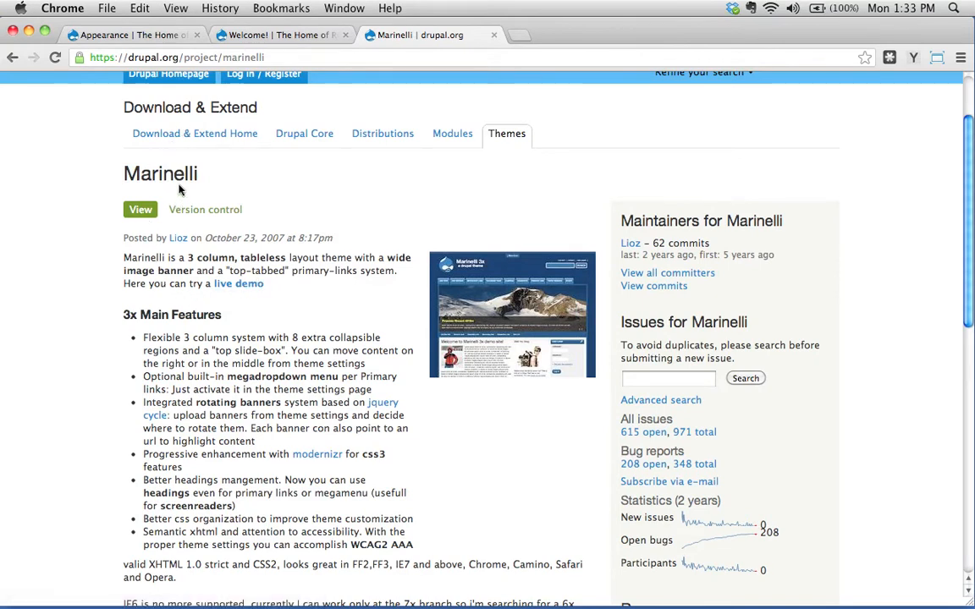
- Open Marinelli's live demo, then expand and collapse the slide-down block above its header
click(238, 285)
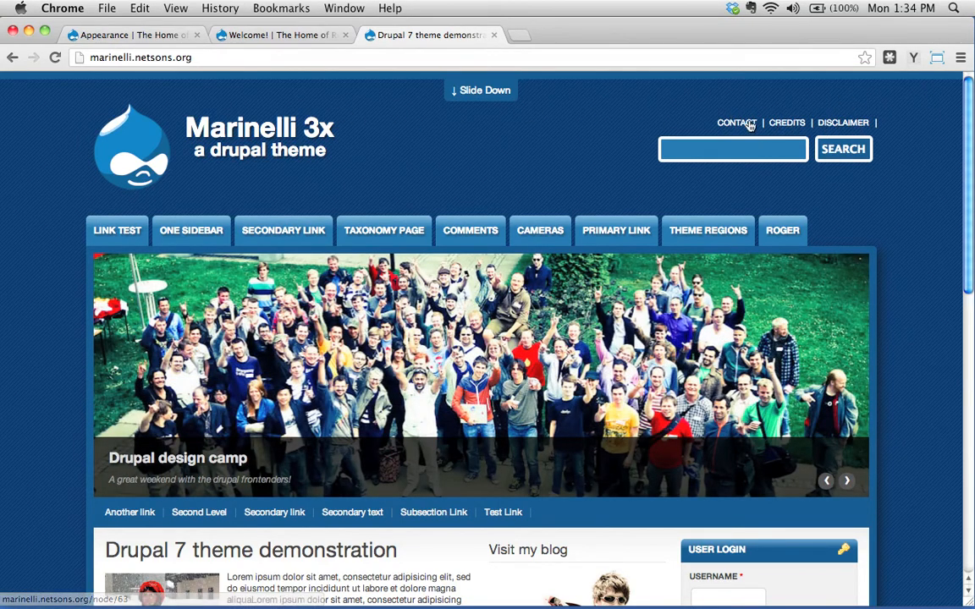
click(468, 92)
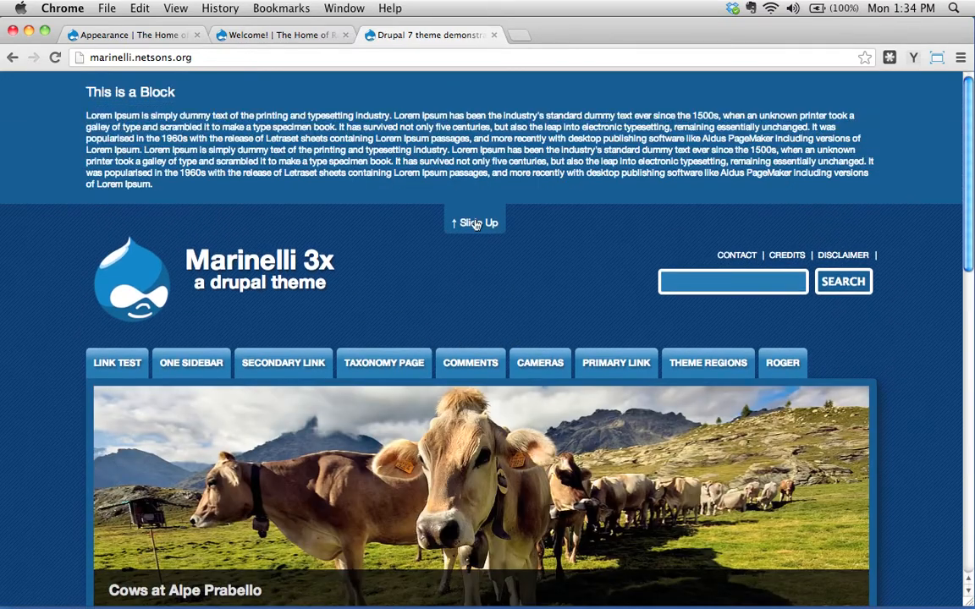
click(475, 225)
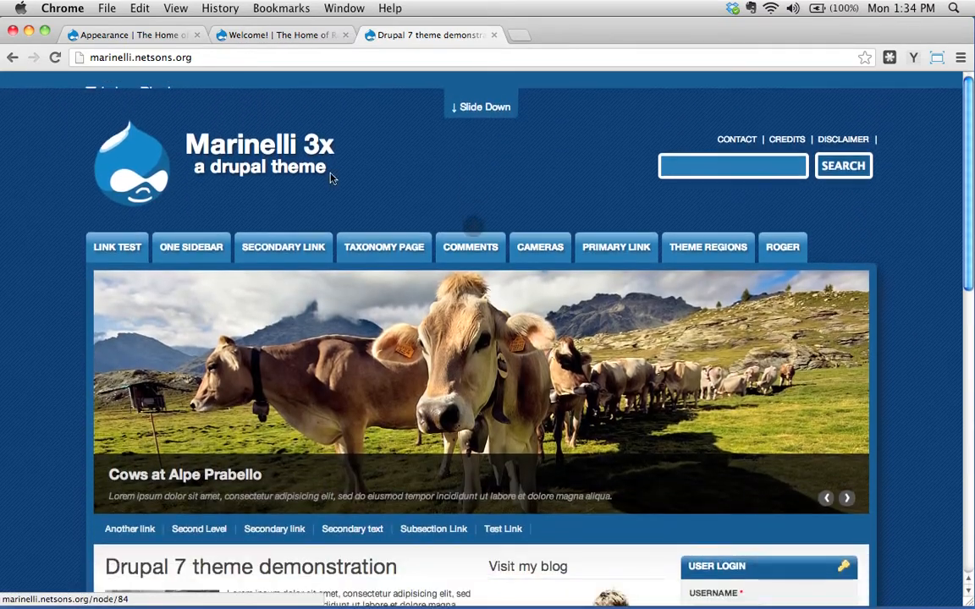
- Examine the Marinelli demo page from header to footer, including its banner, secondary links, three content columns and bottom links
scroll(104, 298, down, 5)
scroll(104, 297, down, 7)
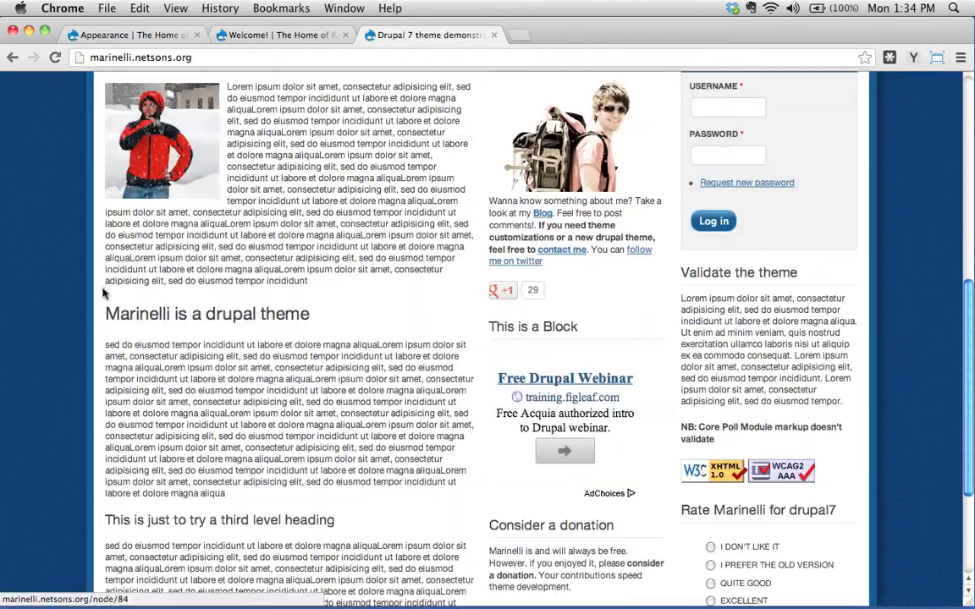
scroll(102, 294, up, 3)
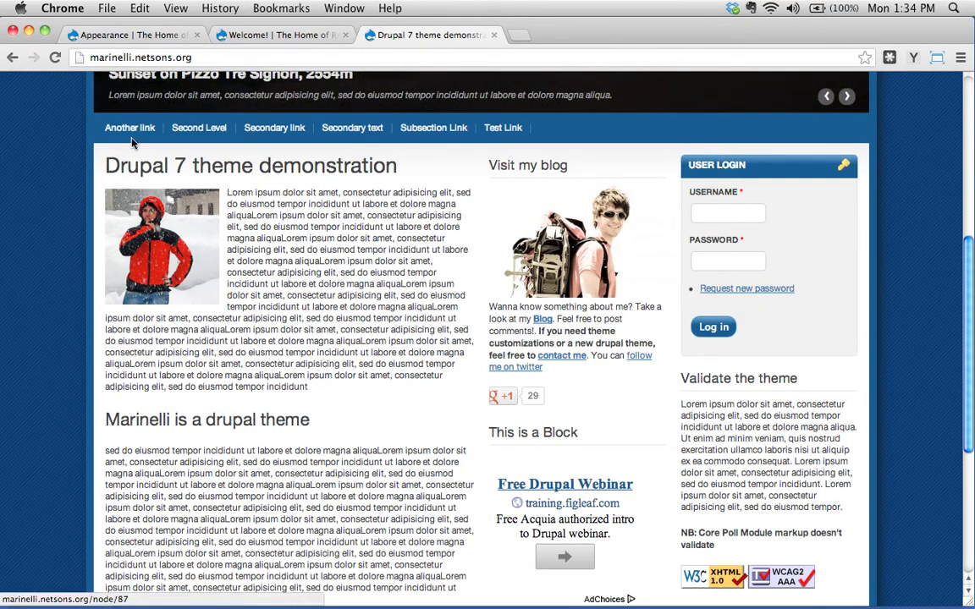
scroll(61, 219, up, 5)
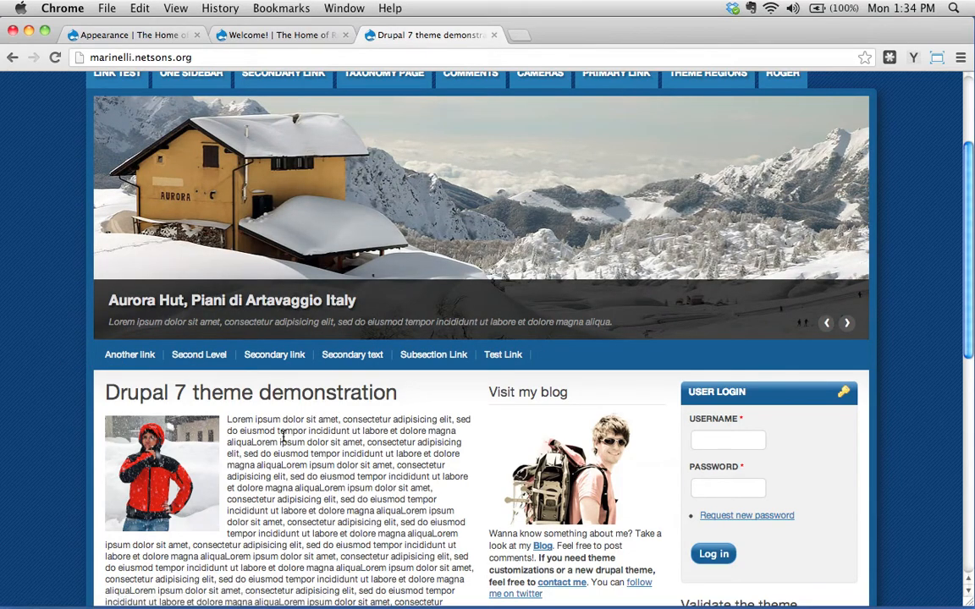
scroll(102, 387, down, 5)
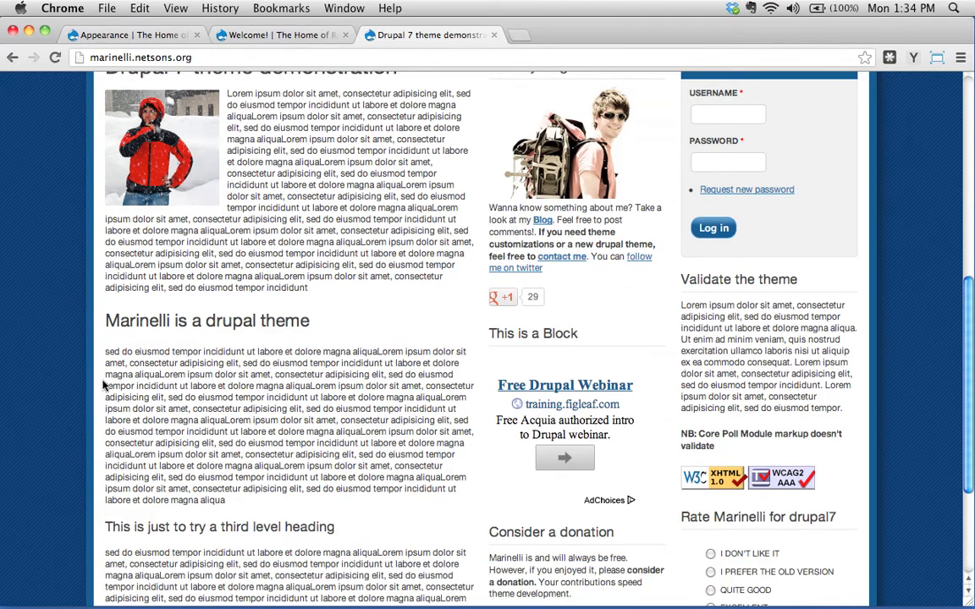
scroll(103, 380, up, 4)
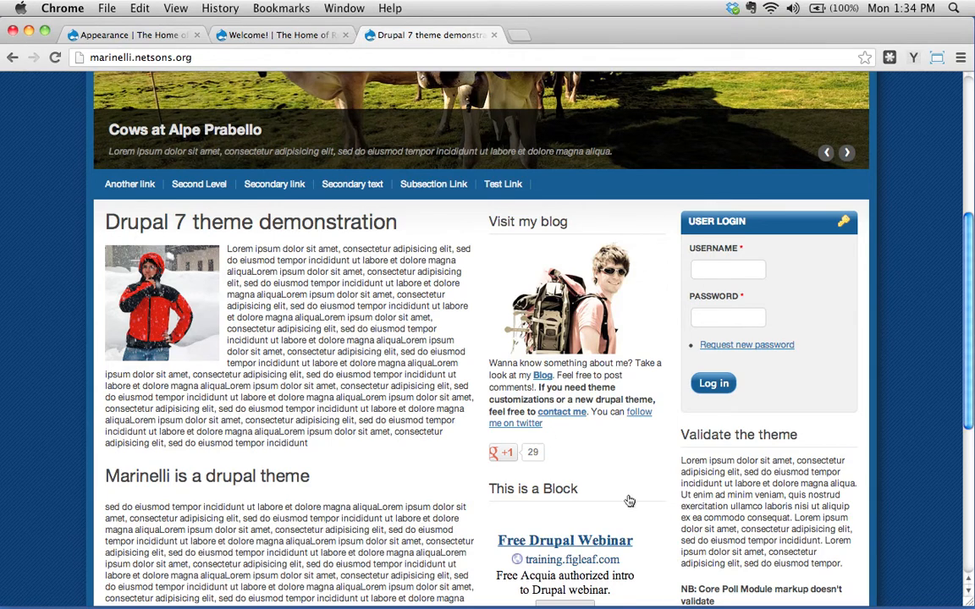
scroll(833, 313, down, 5)
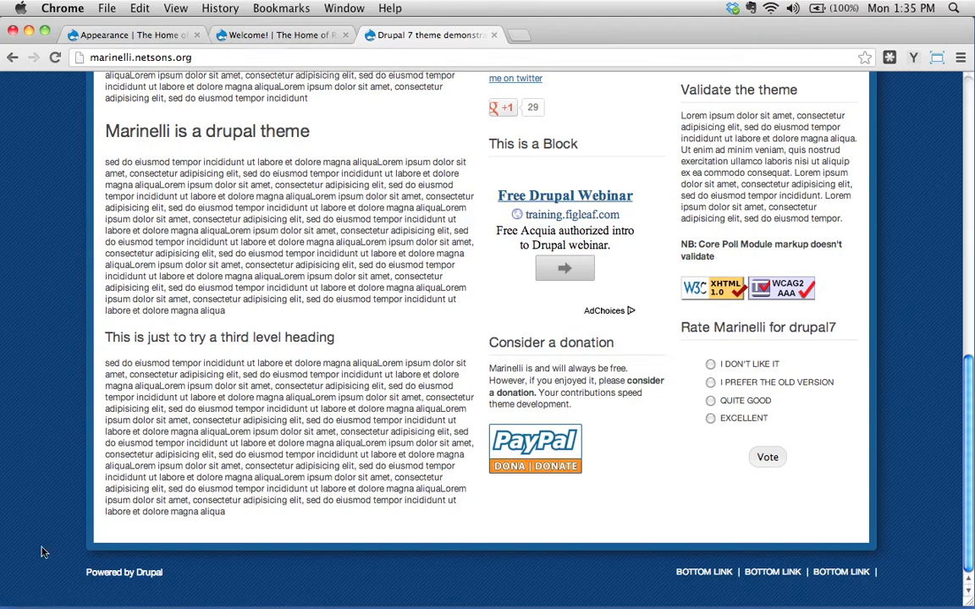
scroll(393, 551, up, 20)
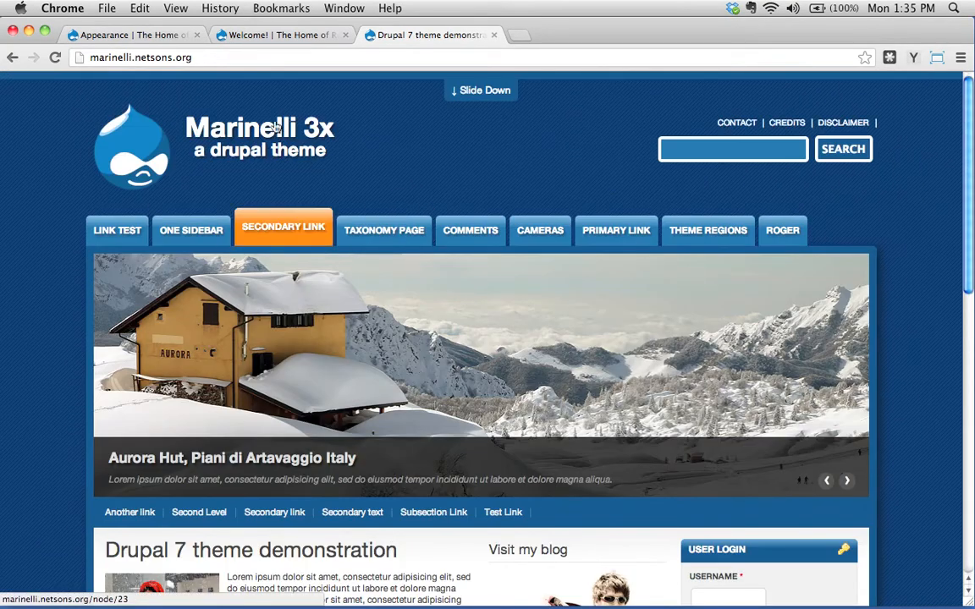
- Return to the Marinelli project page and locate the Downloads table with the 7.x release
click(14, 60)
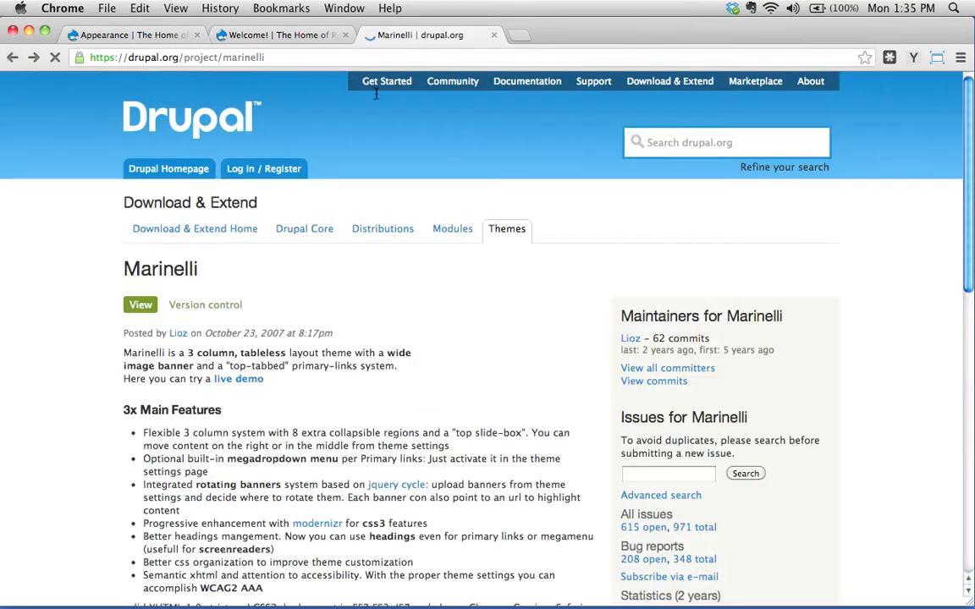
scroll(306, 390, down, 9)
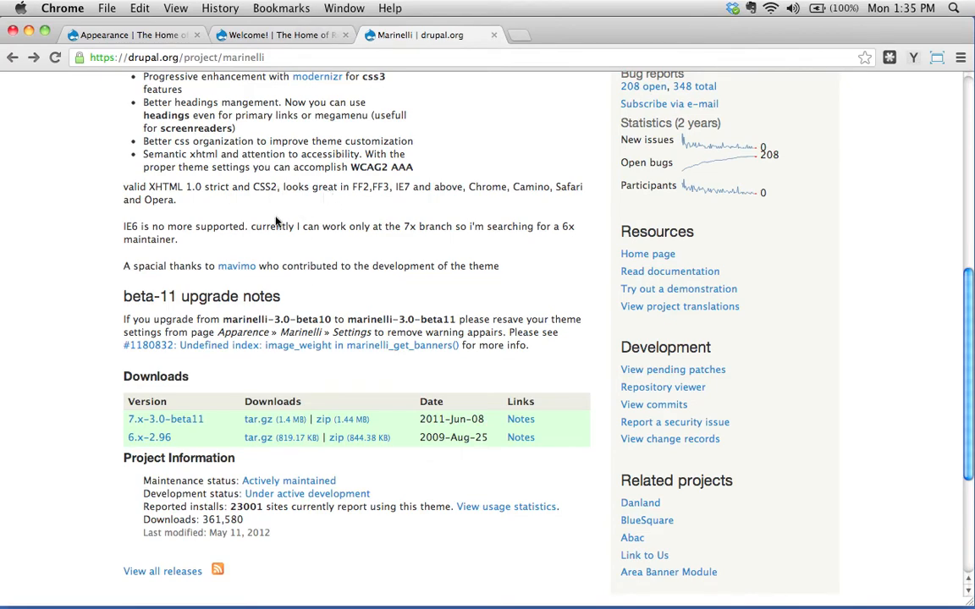
scroll(94, 313, down, 3)
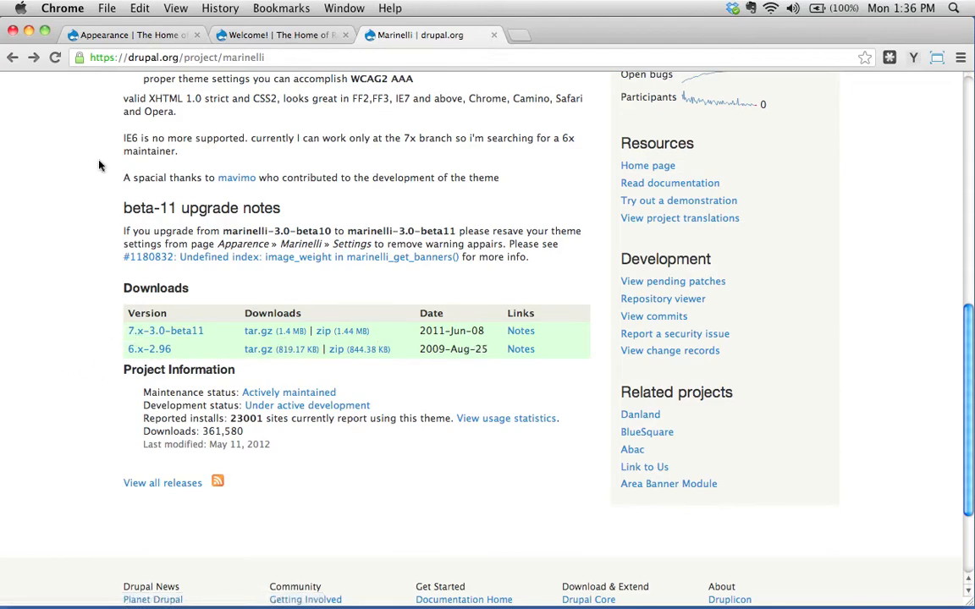
- Return to the Drupal site's administration and filter the modules list for "update" to check that Update manager is enabled
click(127, 35)
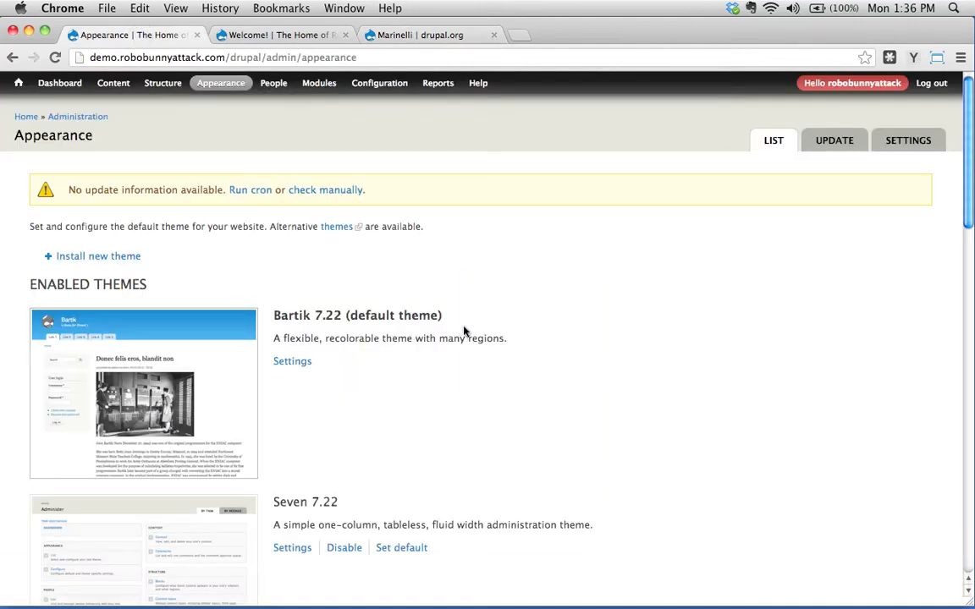
mouse_move(219, 83)
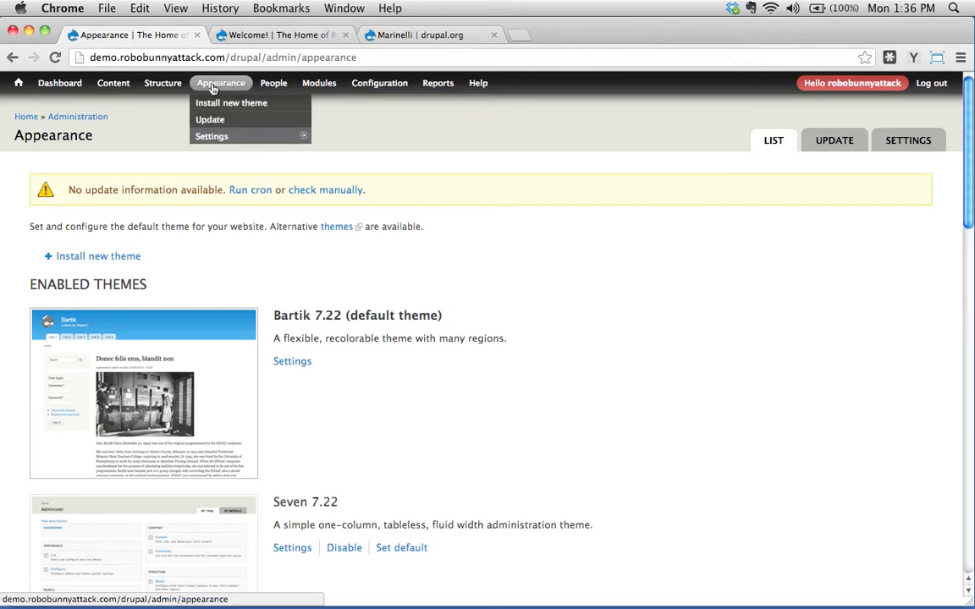
click(218, 85)
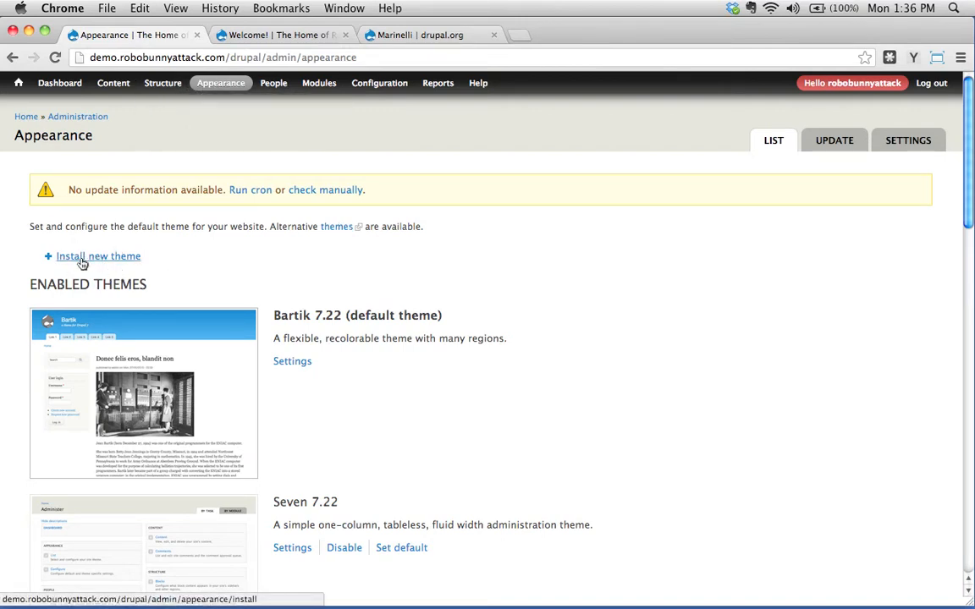
click(312, 88)
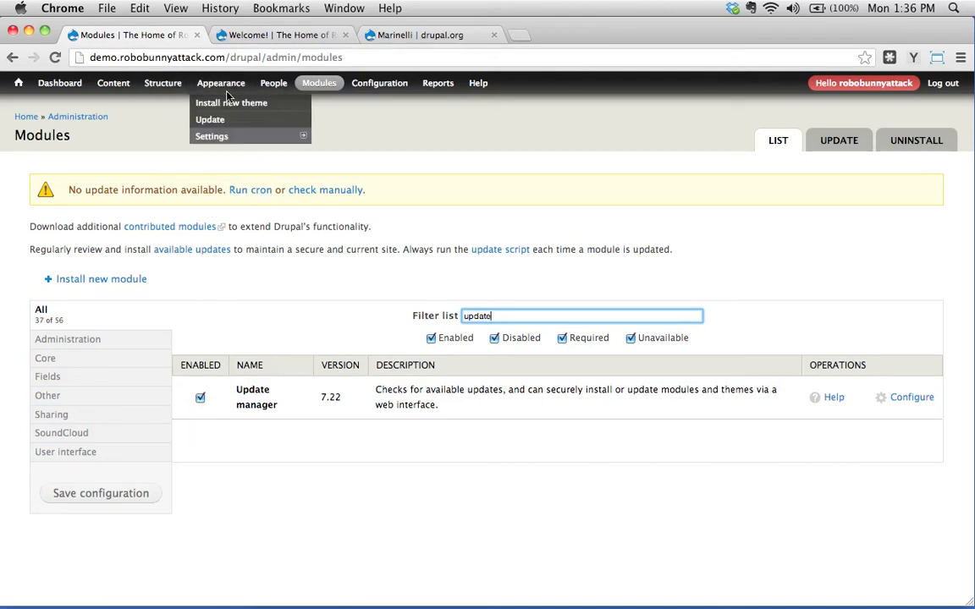
- Open the site's form for installing a new theme, then copy the link address of Marinelli's 7.x-3.0-beta11 tar.gz download
click(205, 81)
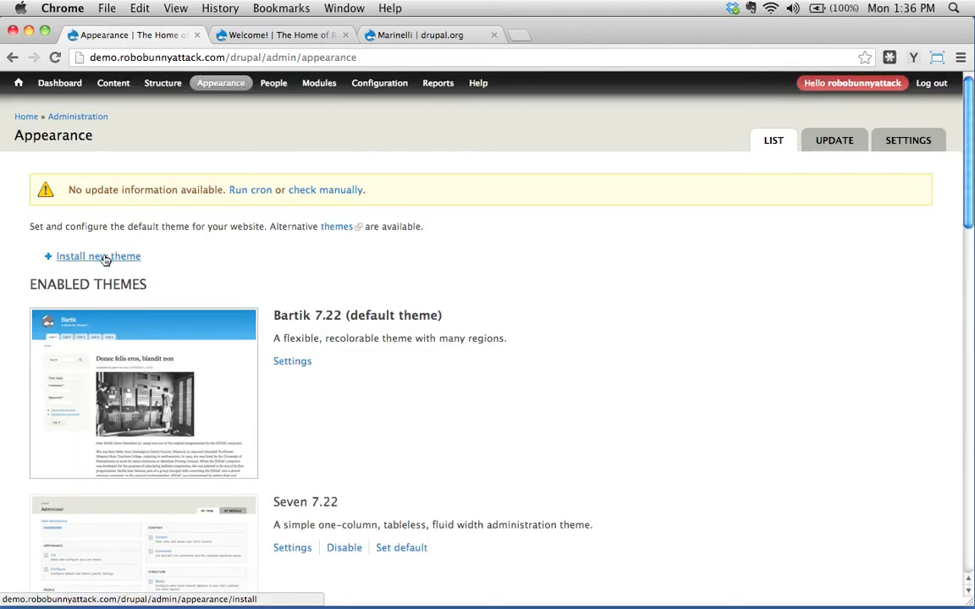
click(102, 255)
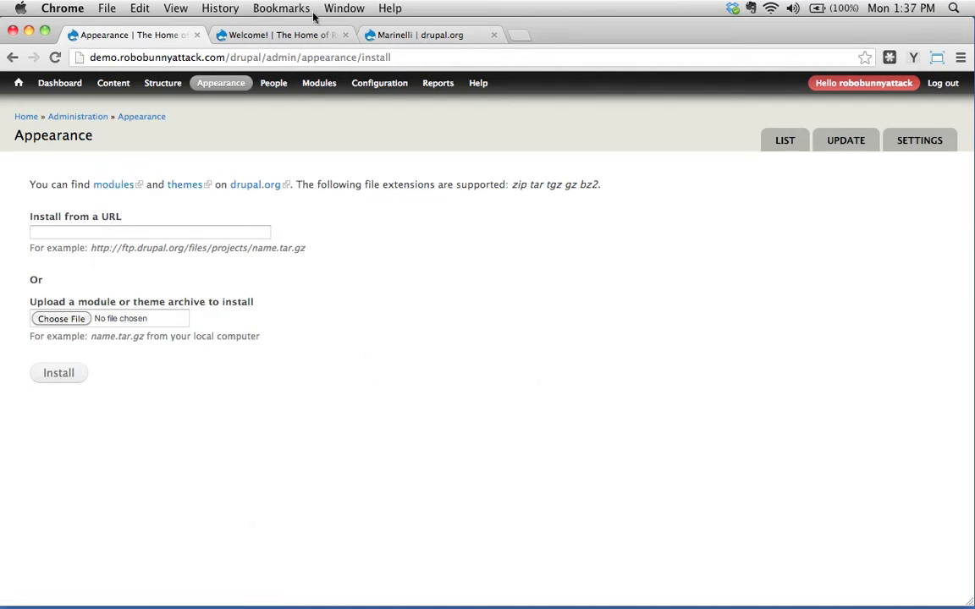
click(402, 35)
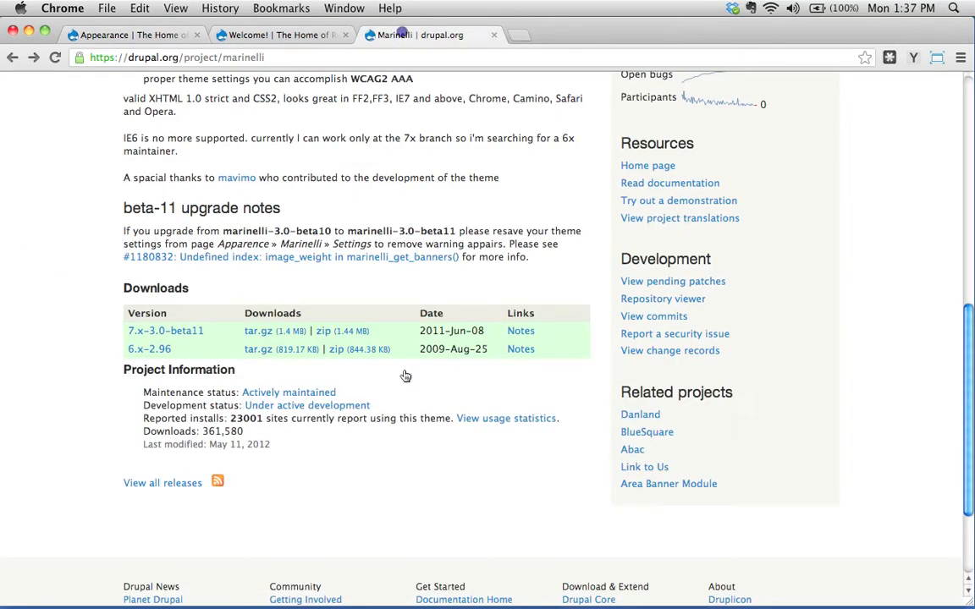
right_click(267, 336)
click(296, 250)
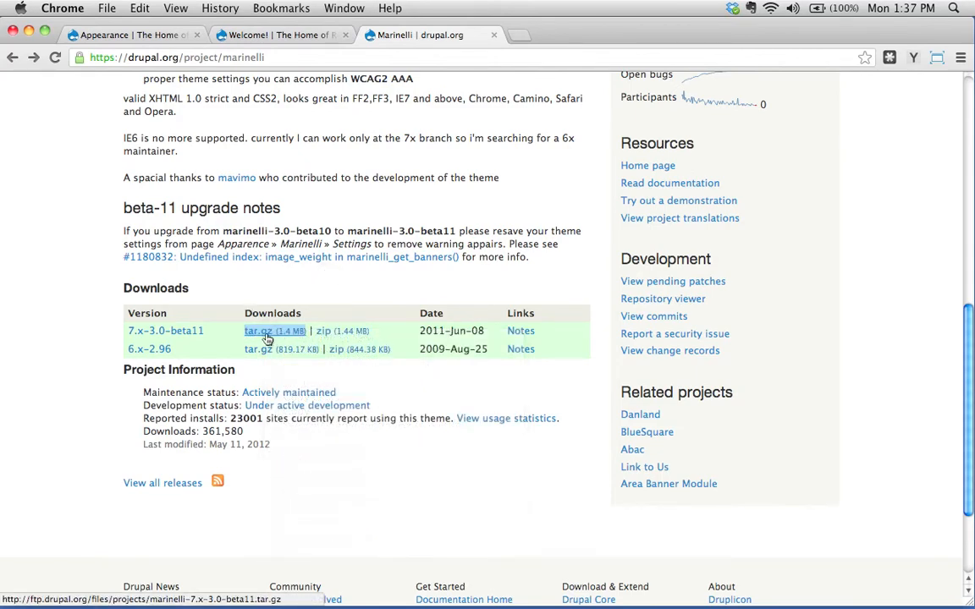
right_click(268, 336)
click(285, 400)
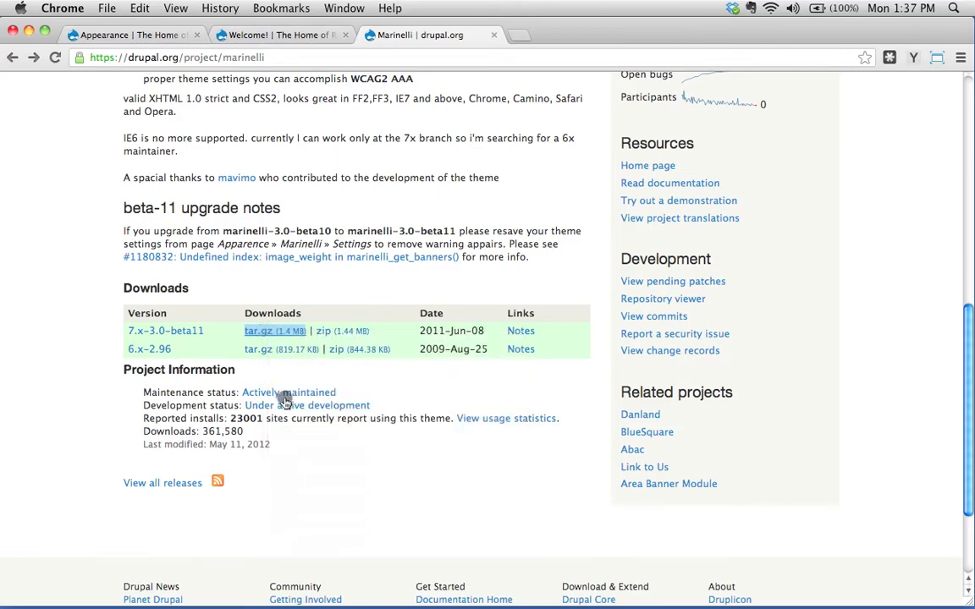
click(127, 34)
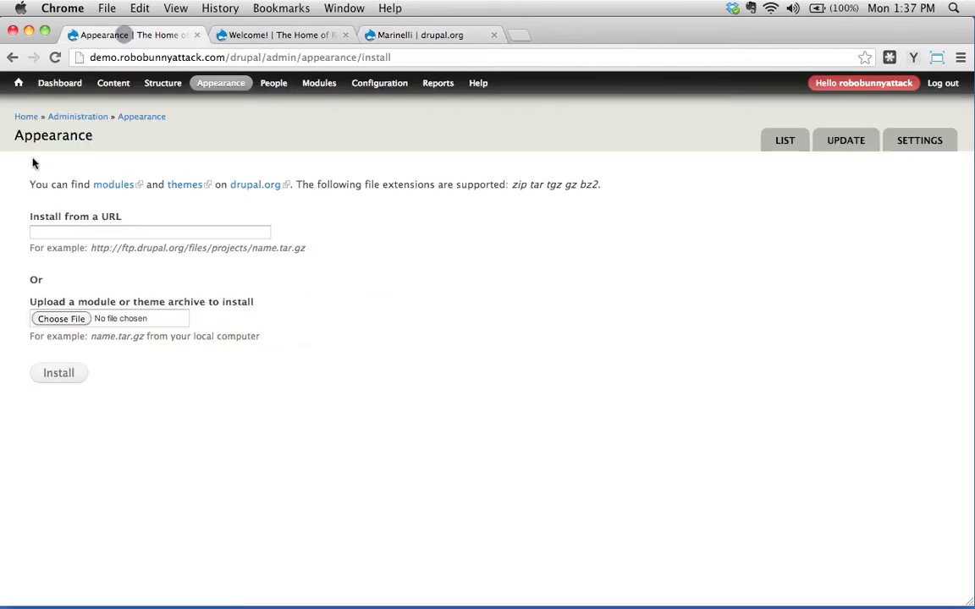
click(59, 233)
right_click(57, 231)
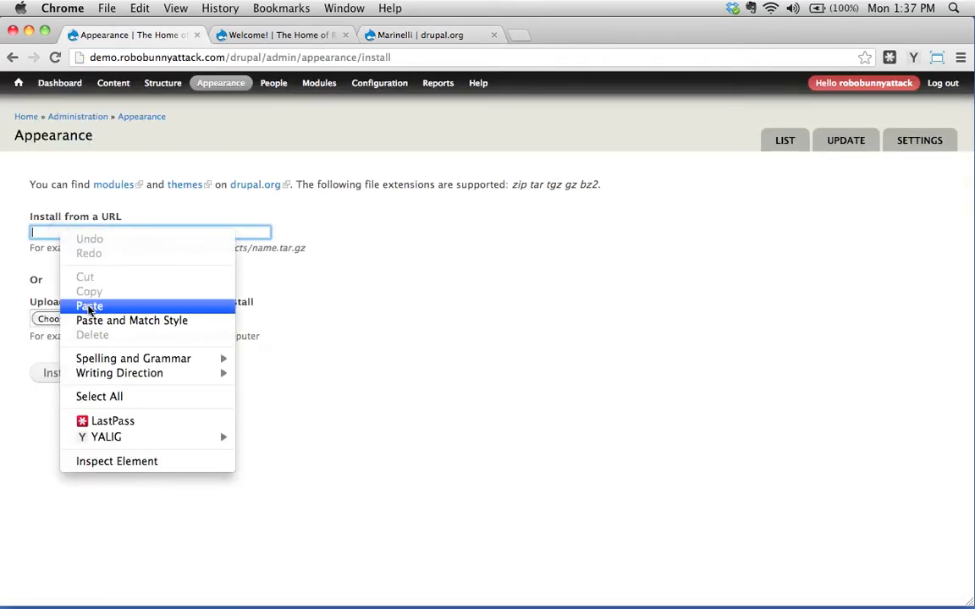
click(88, 308)
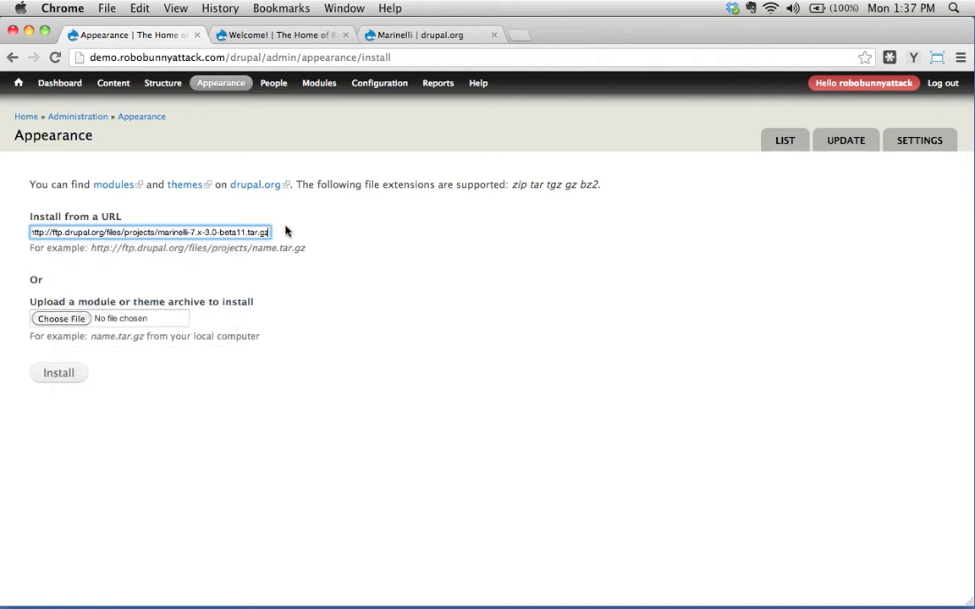
click(422, 36)
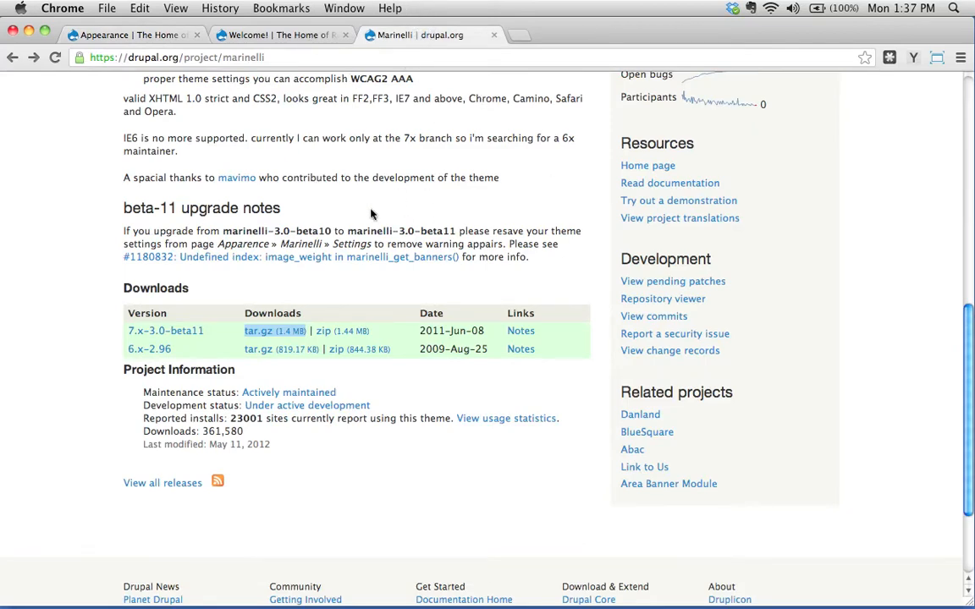
click(108, 37)
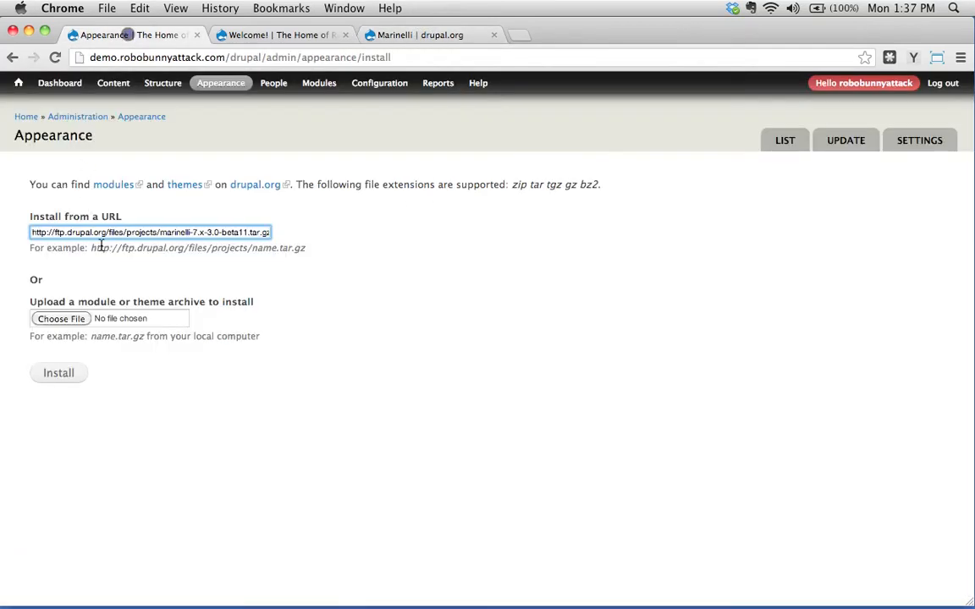
click(58, 376)
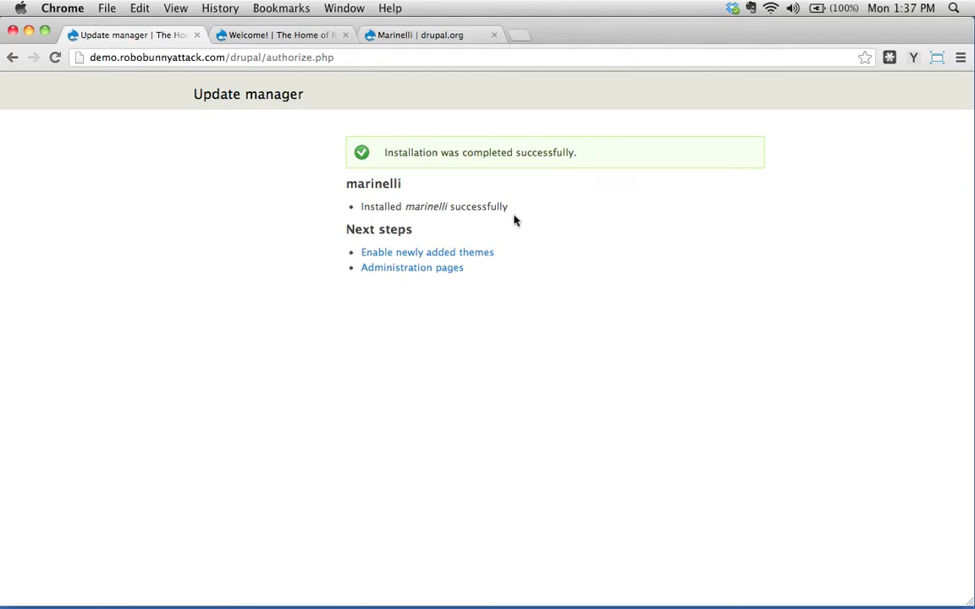
- Continue to enabling the newly added themes, and reload the site's home page to check its current look
click(464, 258)
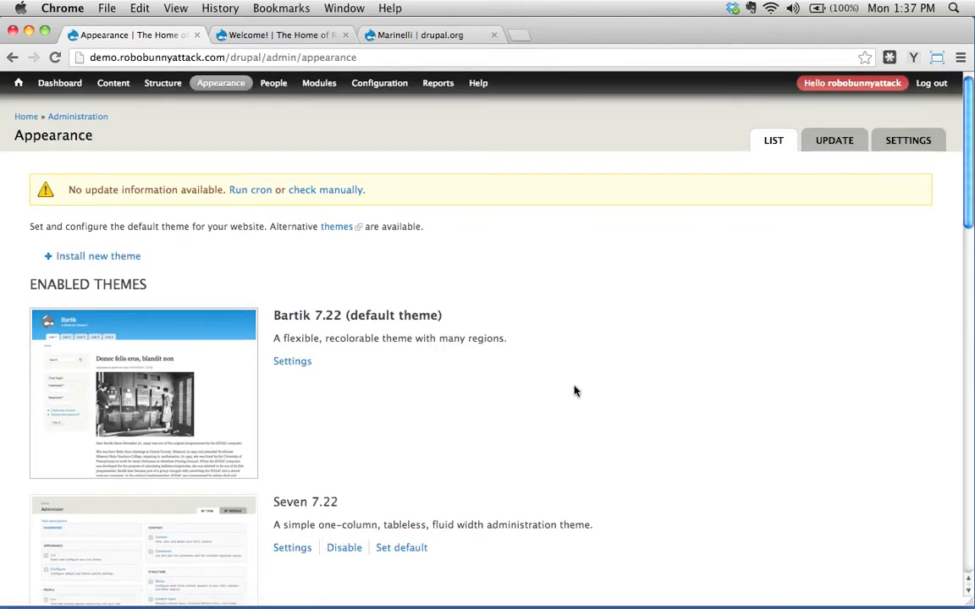
click(264, 36)
click(55, 56)
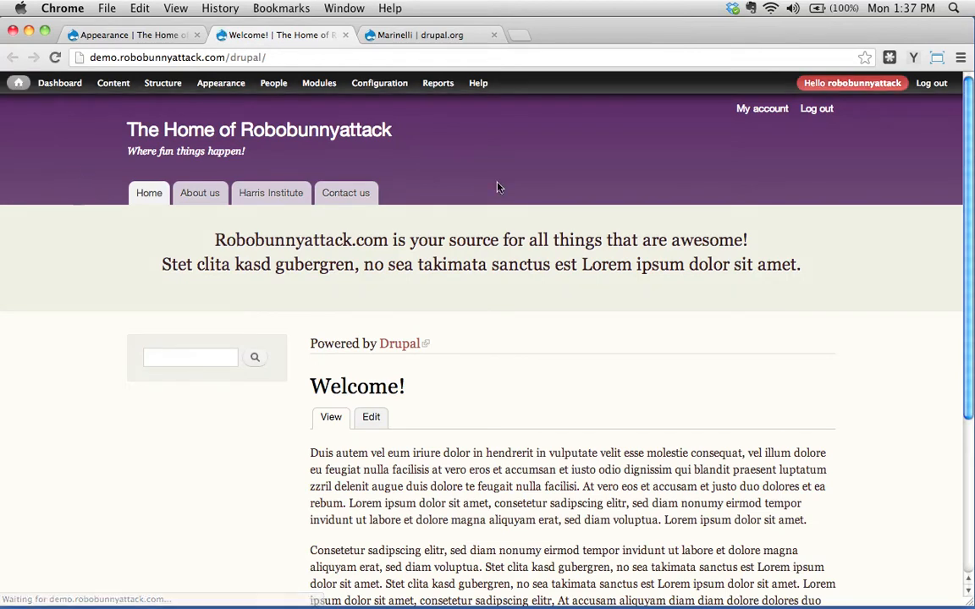
click(153, 35)
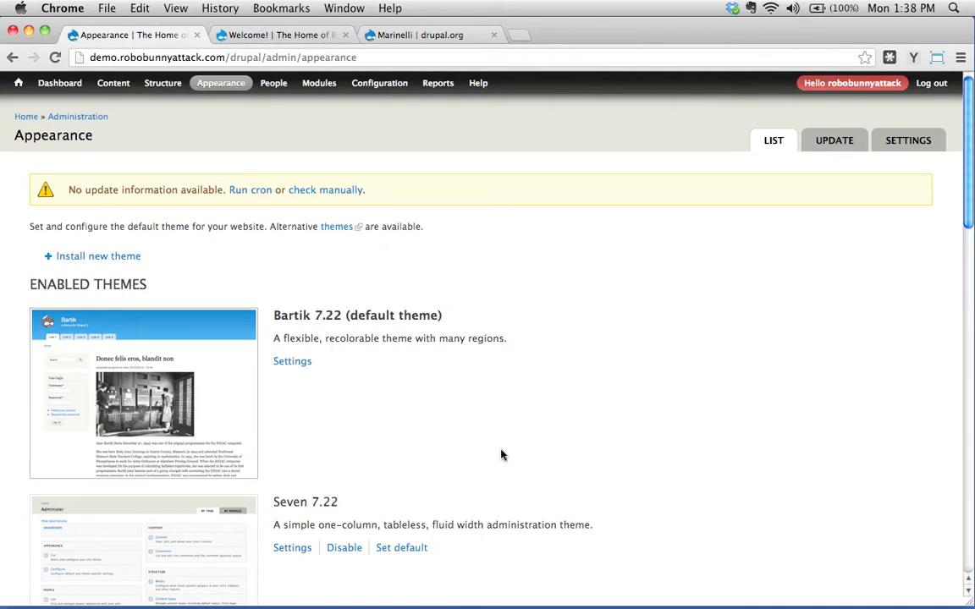
- Find Marinelli 7.x-3.0-beta11 among the disabled themes, then enable it and set it as the default theme
scroll(501, 454, down, 8)
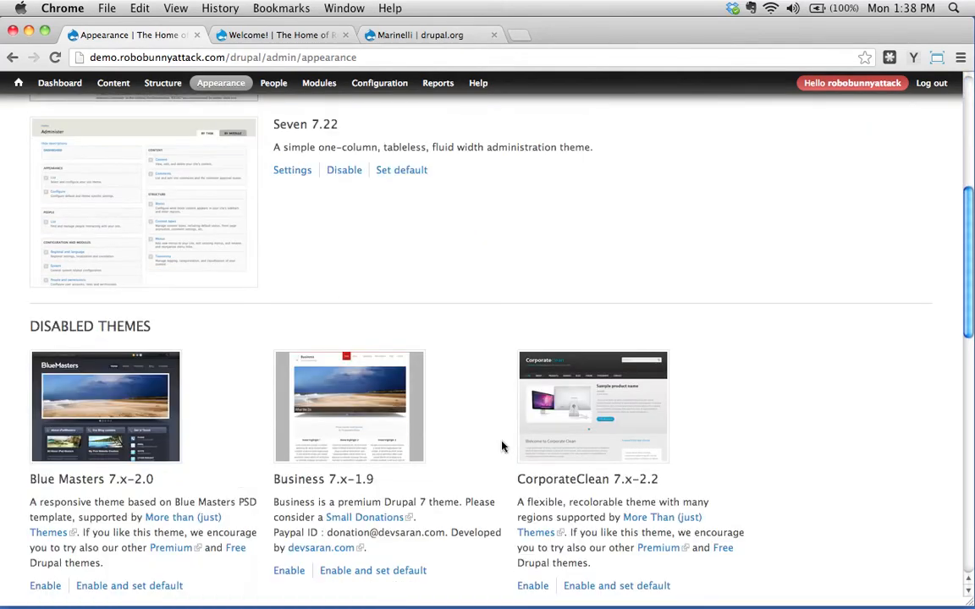
scroll(502, 446, down, 6)
scroll(500, 449, up, 3)
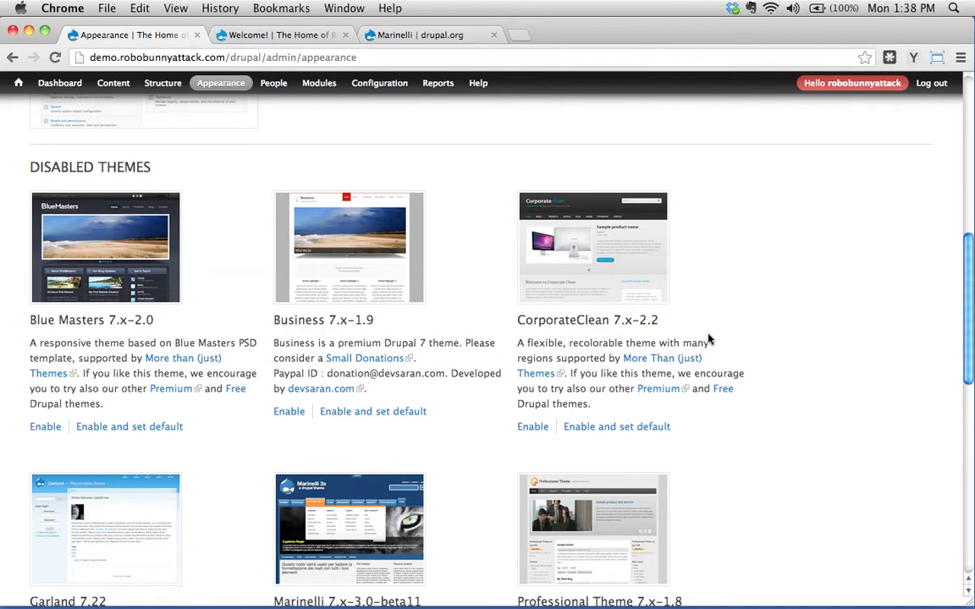
scroll(593, 414, down, 5)
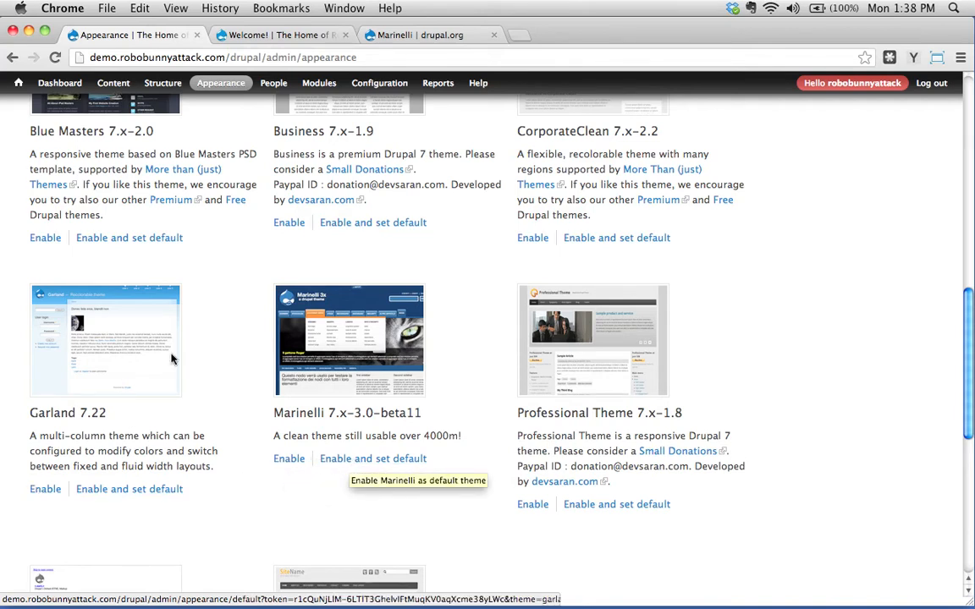
click(305, 38)
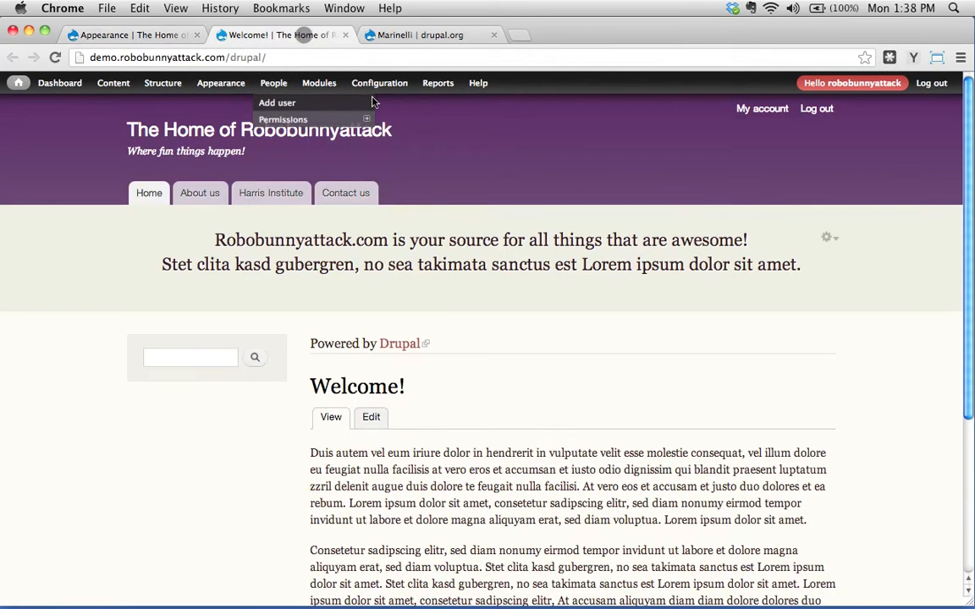
click(148, 38)
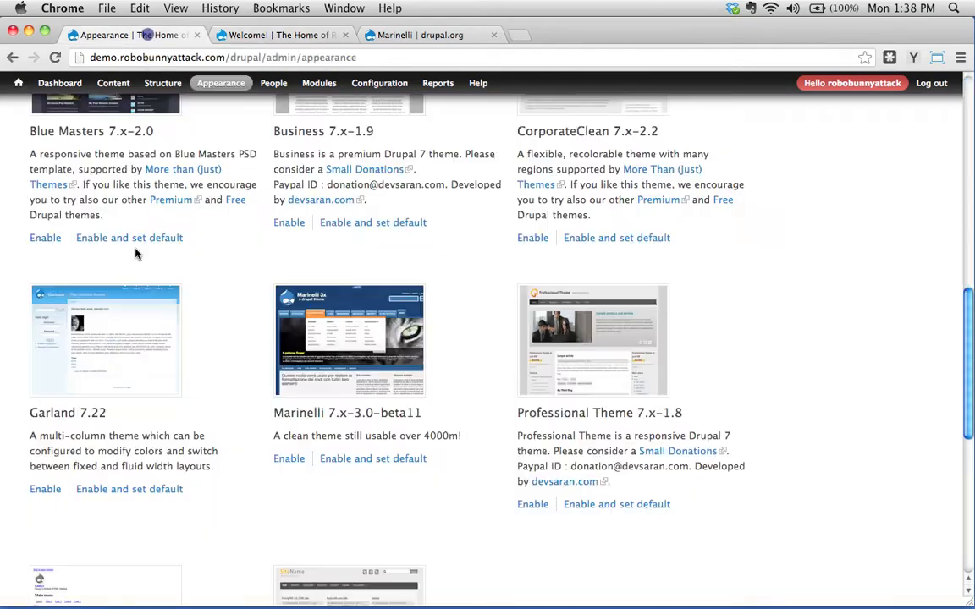
click(352, 461)
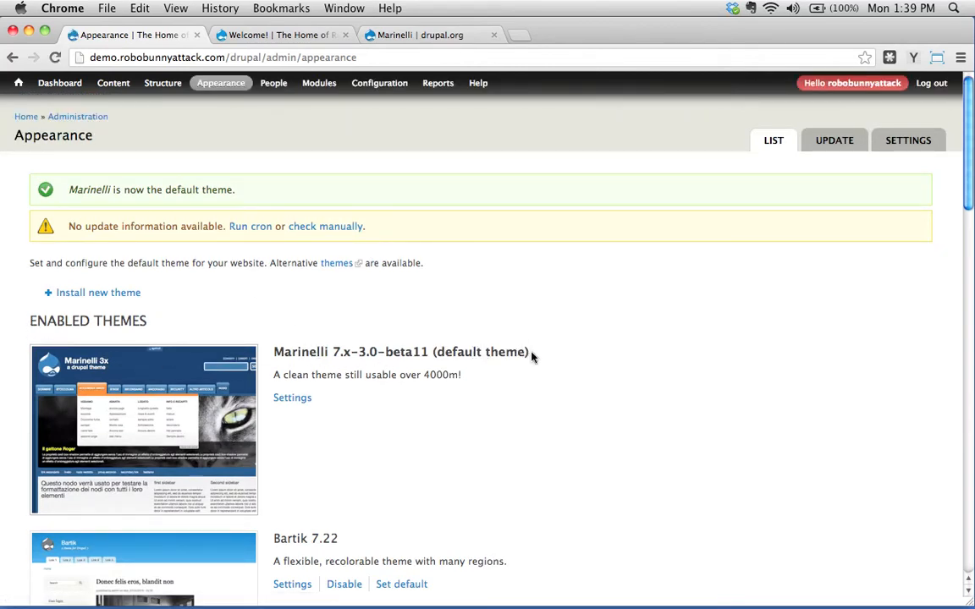
- Review the enabled and disabled themes on the Appearance page, including the default theme
scroll(405, 470, down, 3)
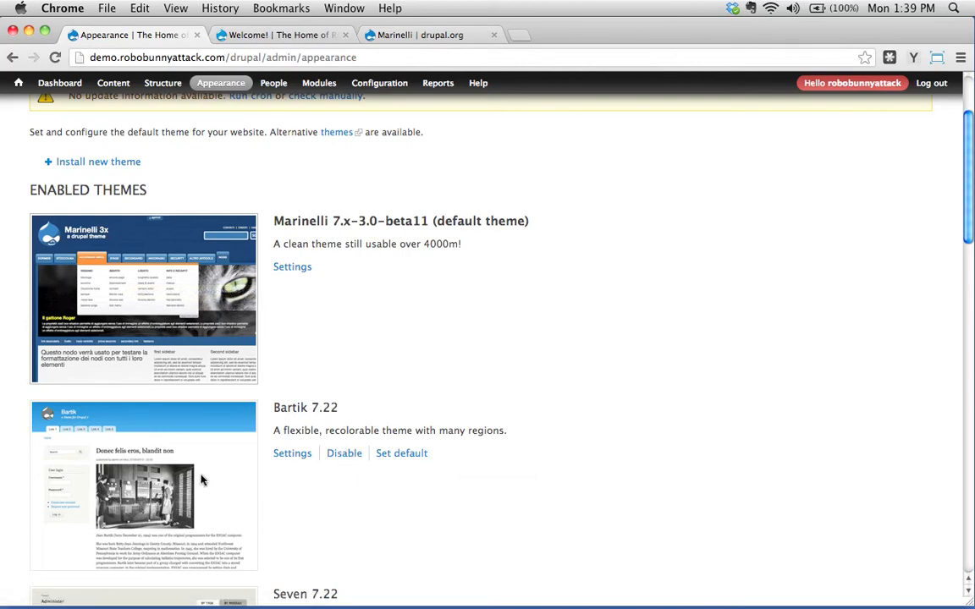
scroll(201, 481, down, 15)
scroll(286, 524, up, 15)
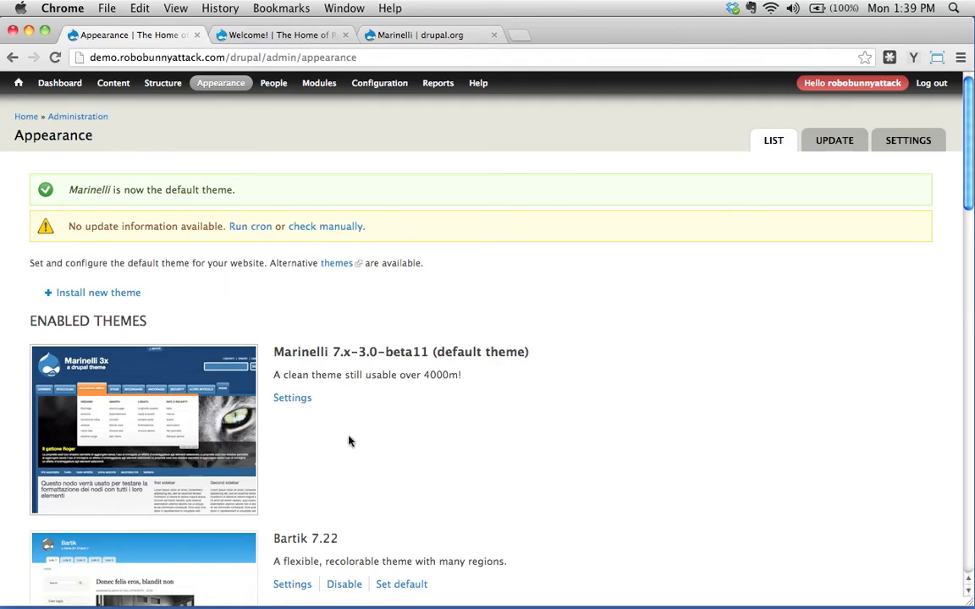
scroll(320, 413, down, 3)
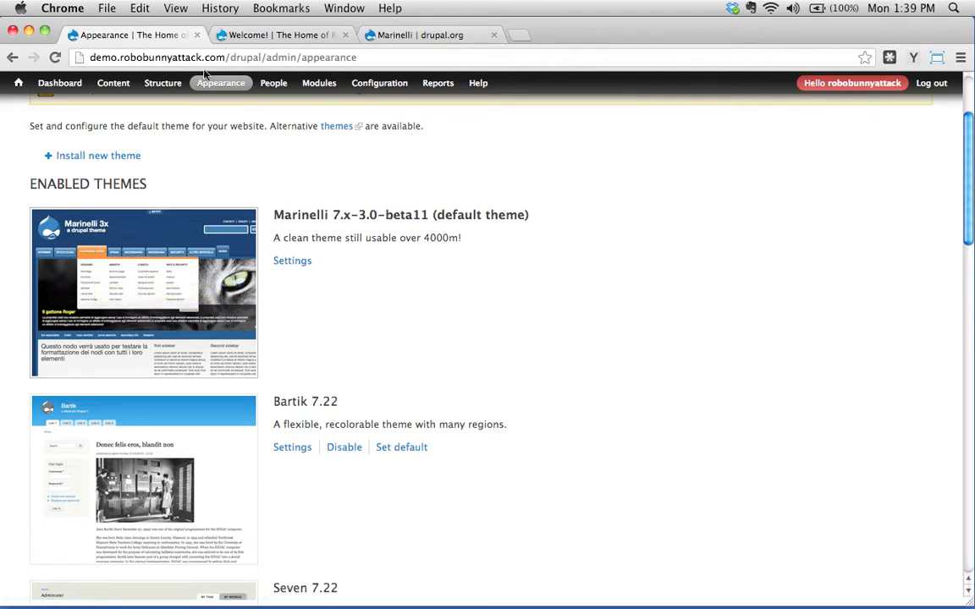
- Reload the site's home page and examine its header, banner, content and footer in the new theme
click(263, 34)
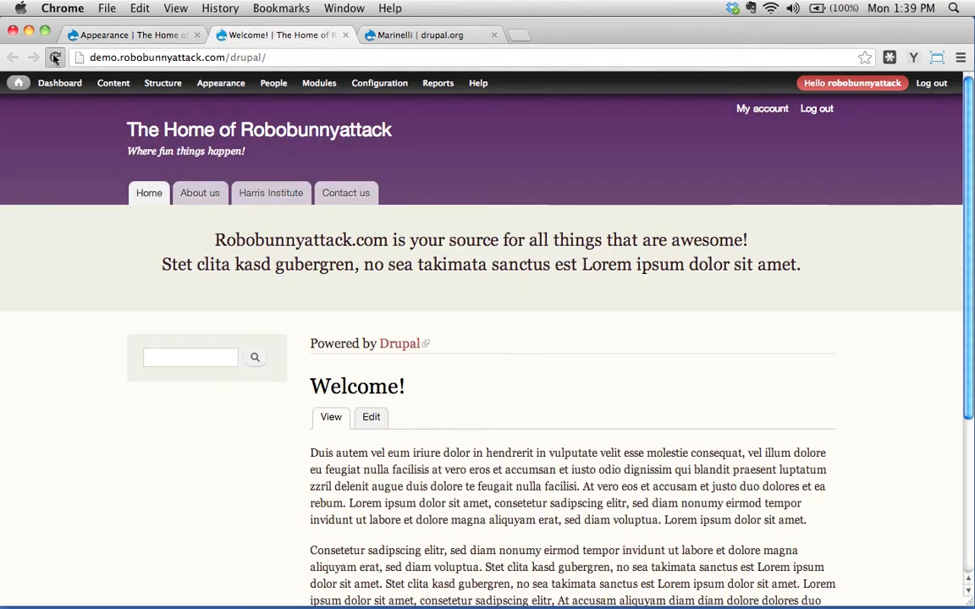
click(55, 58)
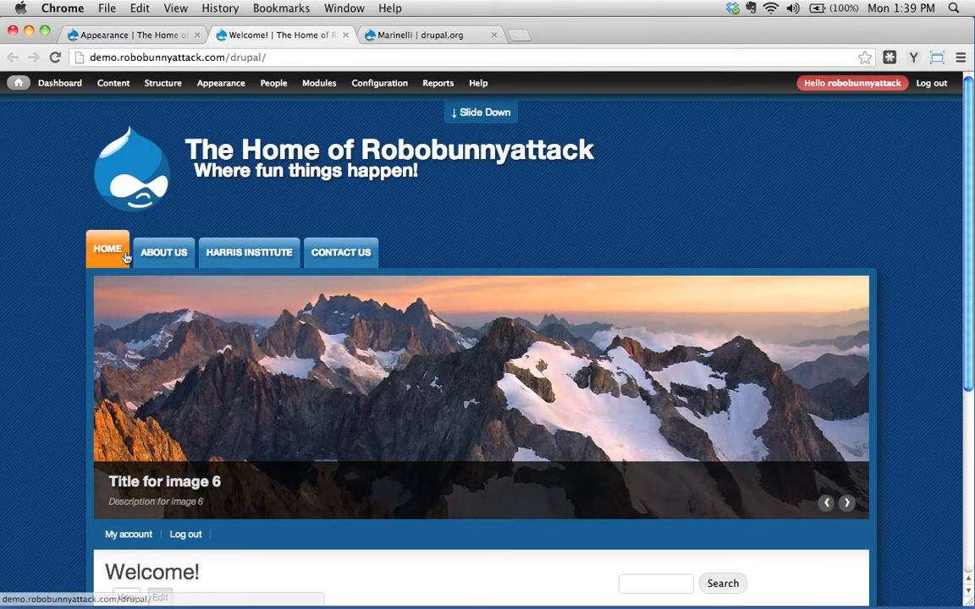
scroll(711, 201, down, 5)
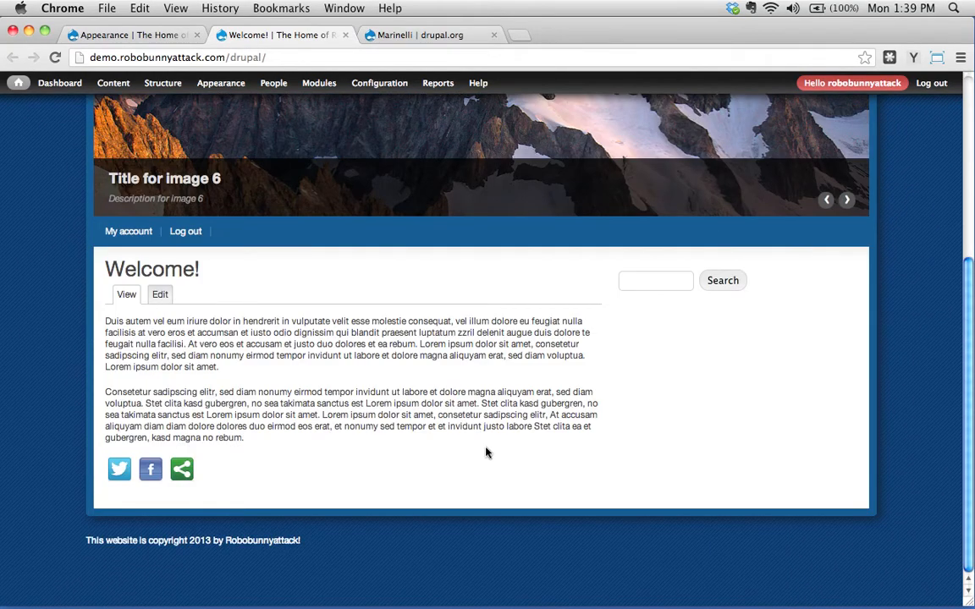
scroll(487, 448, up, 5)
- Browse the site's About us, Harris Institute and Contact us links to check the main navigation under Marinelli
click(166, 261)
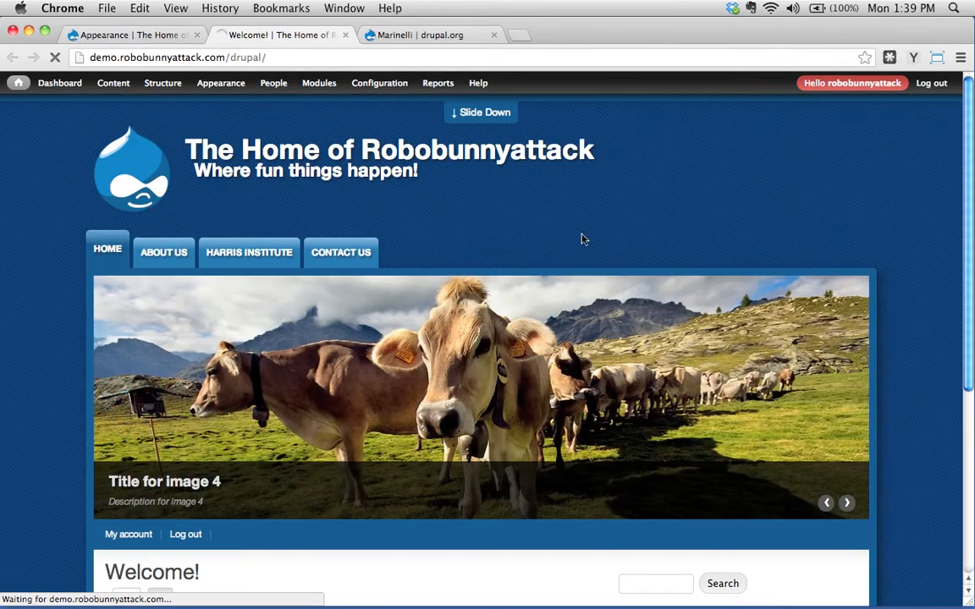
scroll(439, 282, down, 4)
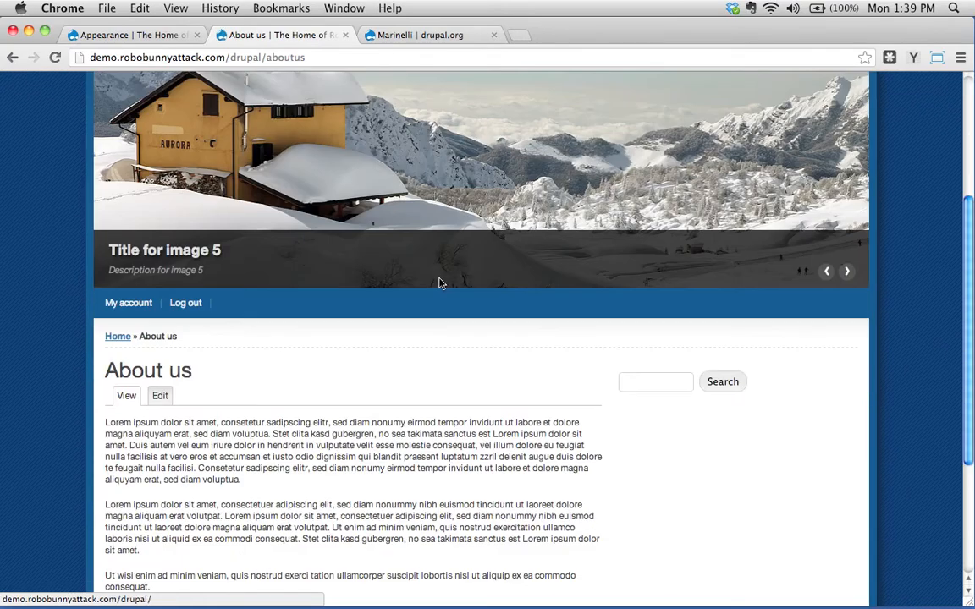
scroll(441, 289, down, 5)
scroll(449, 303, up, 10)
click(263, 210)
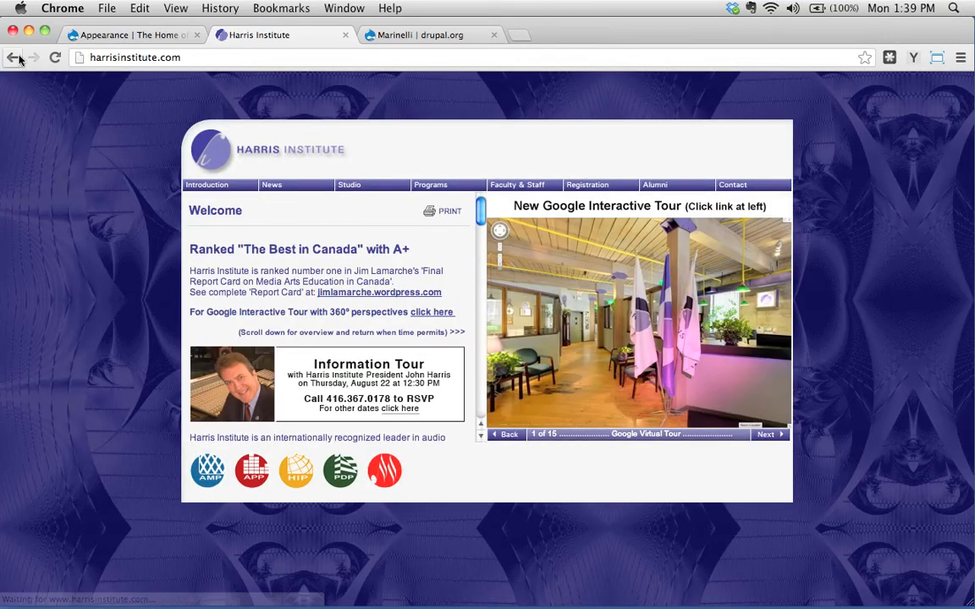
click(14, 57)
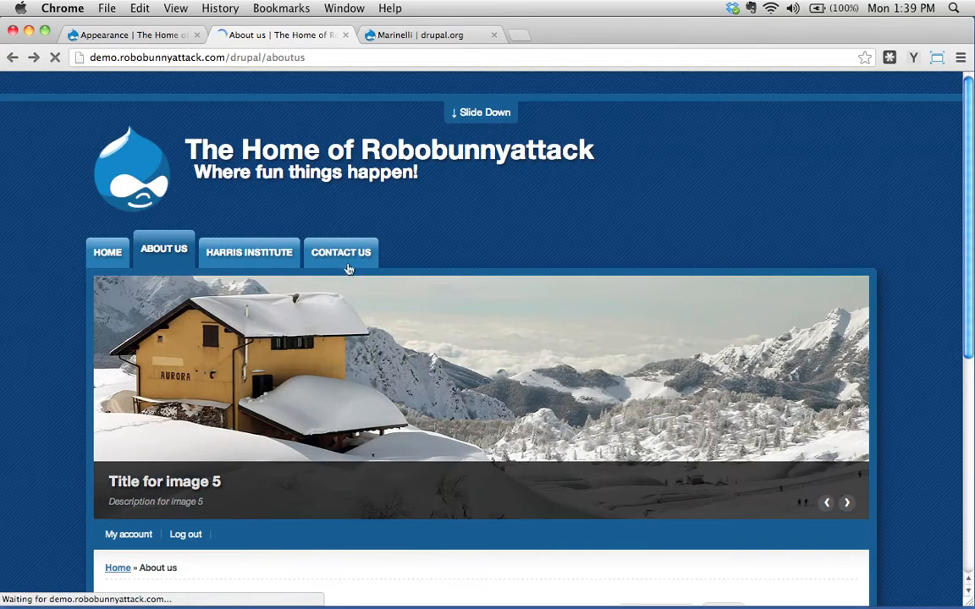
click(353, 215)
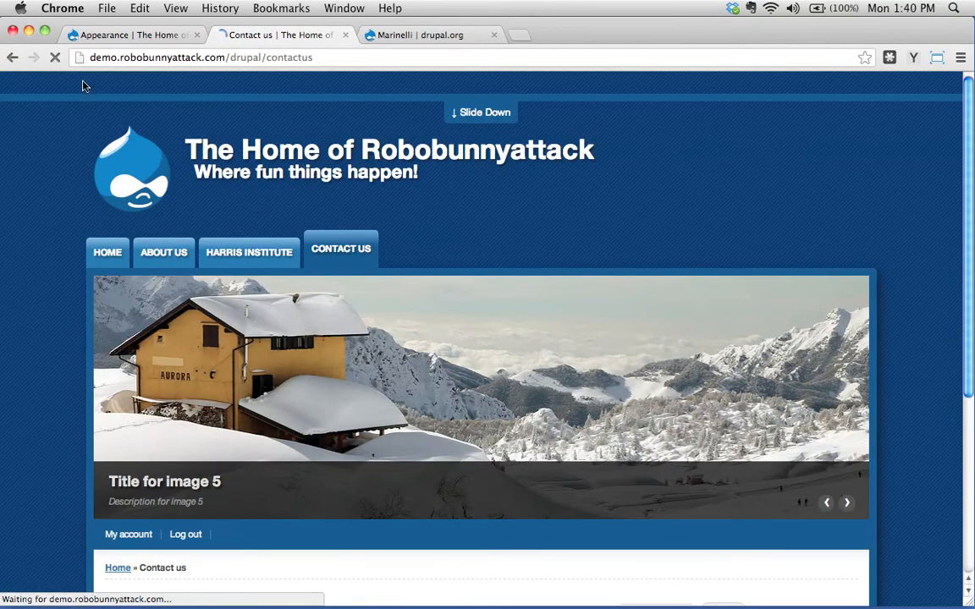
- Return to the About us page, expand the slide-down panel above the header and collapse it again
click(13, 57)
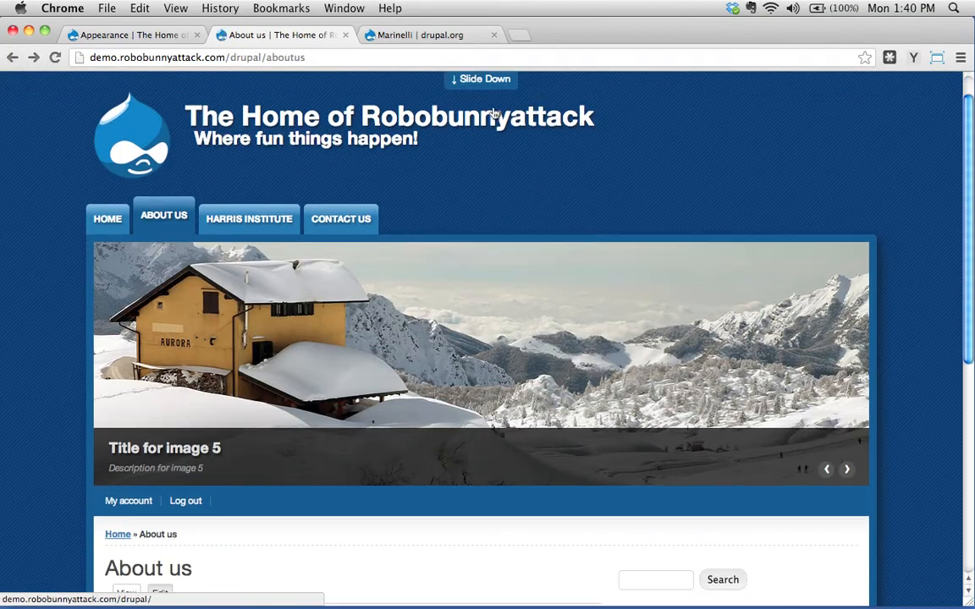
click(457, 79)
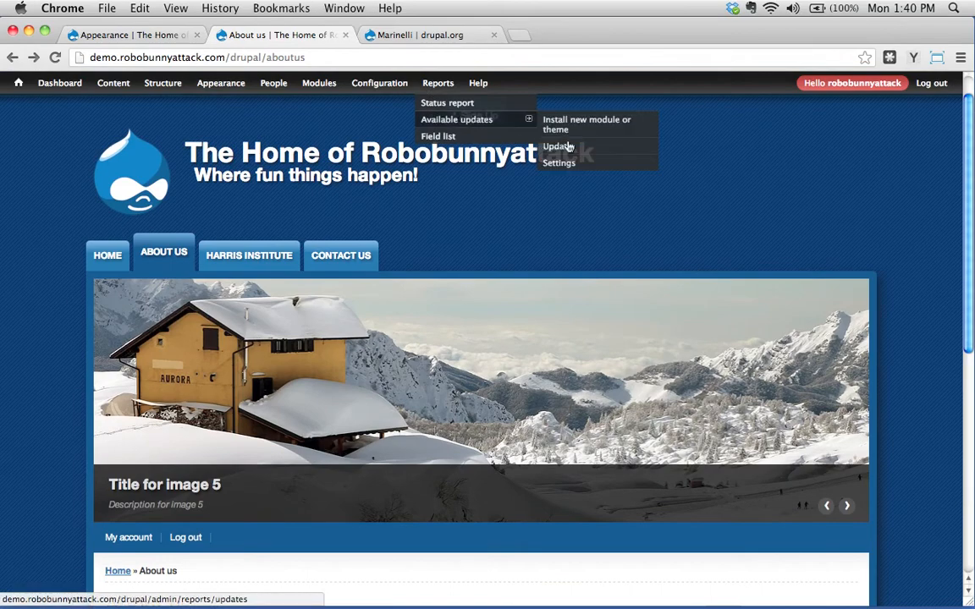
click(474, 115)
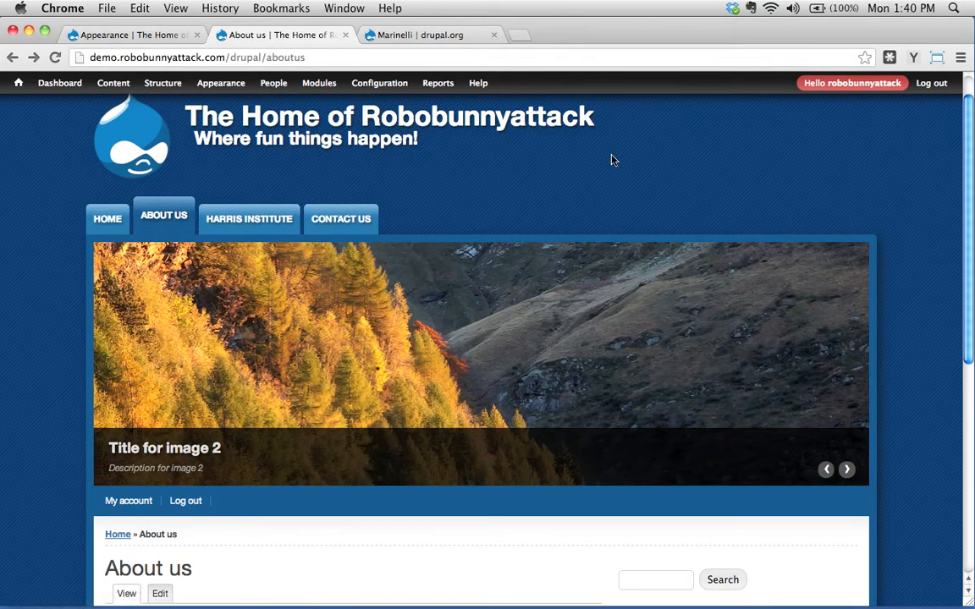
scroll(656, 180, up, 1)
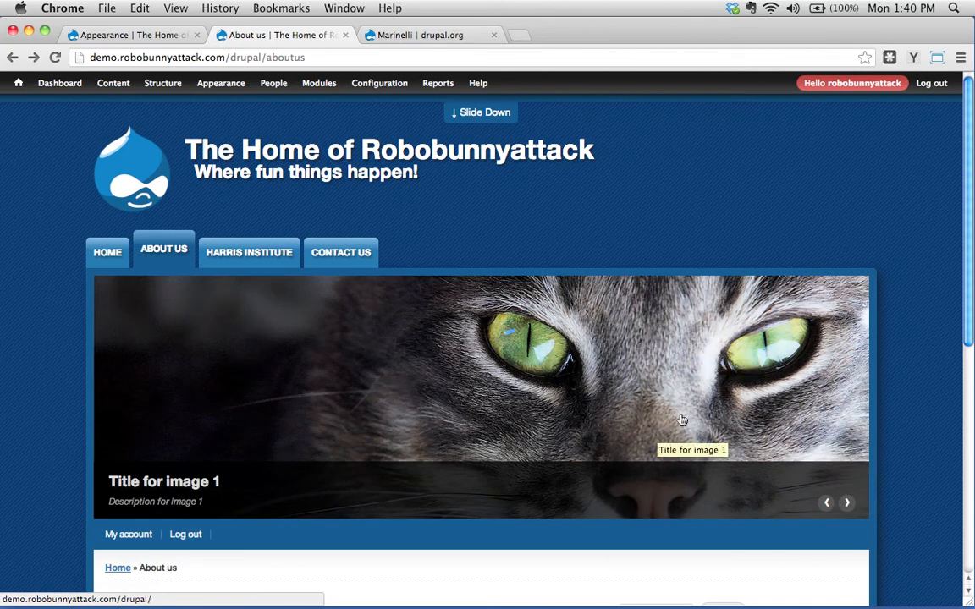
- Go back to the Appearance page and open the settings of the Marinelli default theme
click(101, 34)
scroll(406, 293, up, 3)
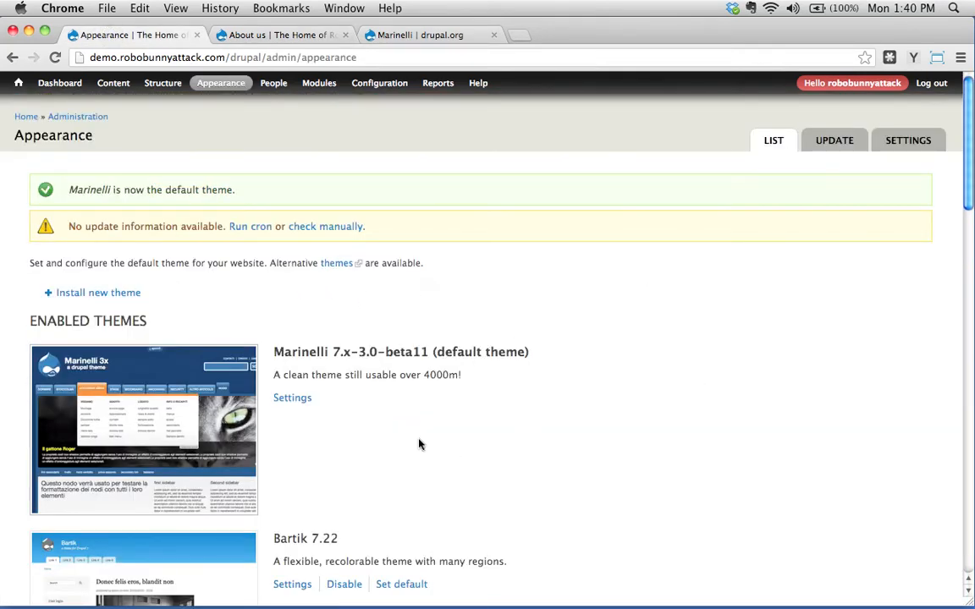
click(292, 397)
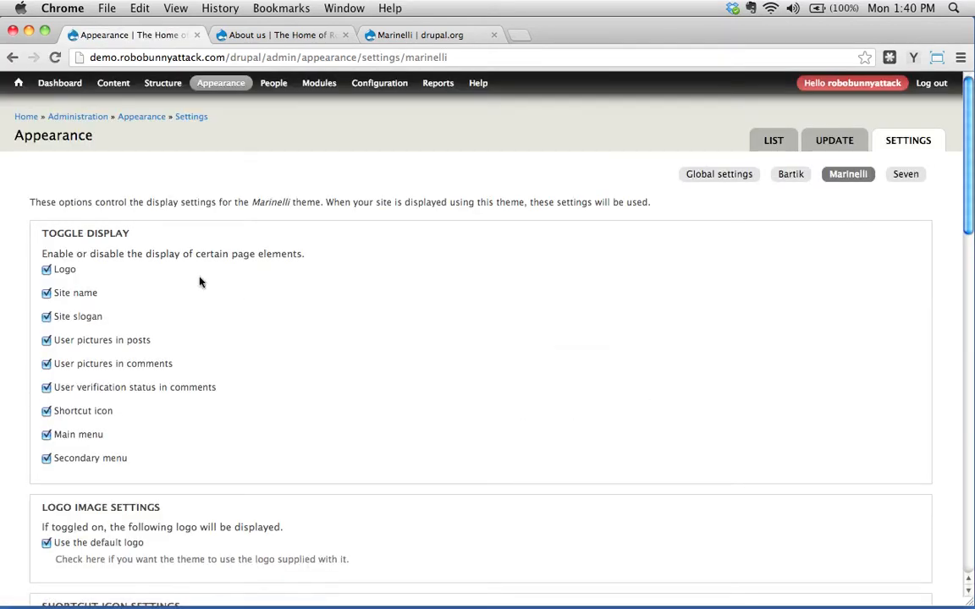
- Turn off the Logo display and the use of the default logo in the Marinelli settings
click(68, 269)
click(87, 541)
scroll(385, 433, down, 10)
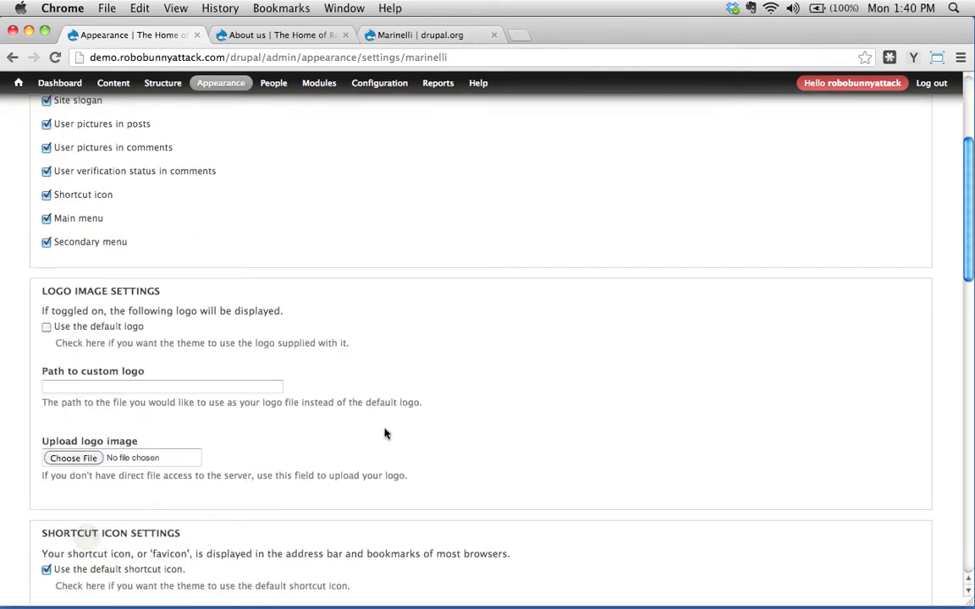
- Expand the breadcrumb settings to view the breadcrumb title option, then collapse them
scroll(301, 313, down, 3)
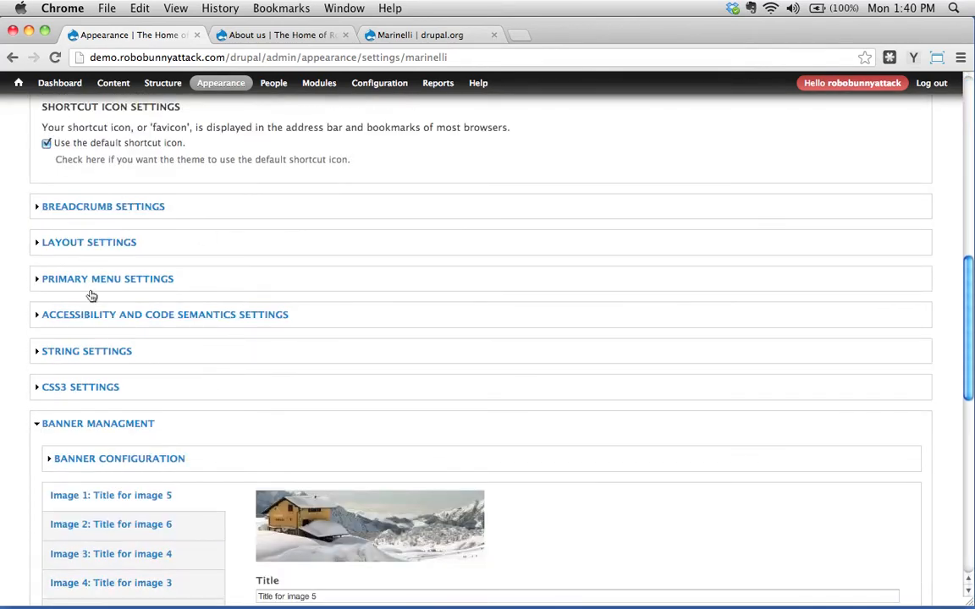
click(89, 208)
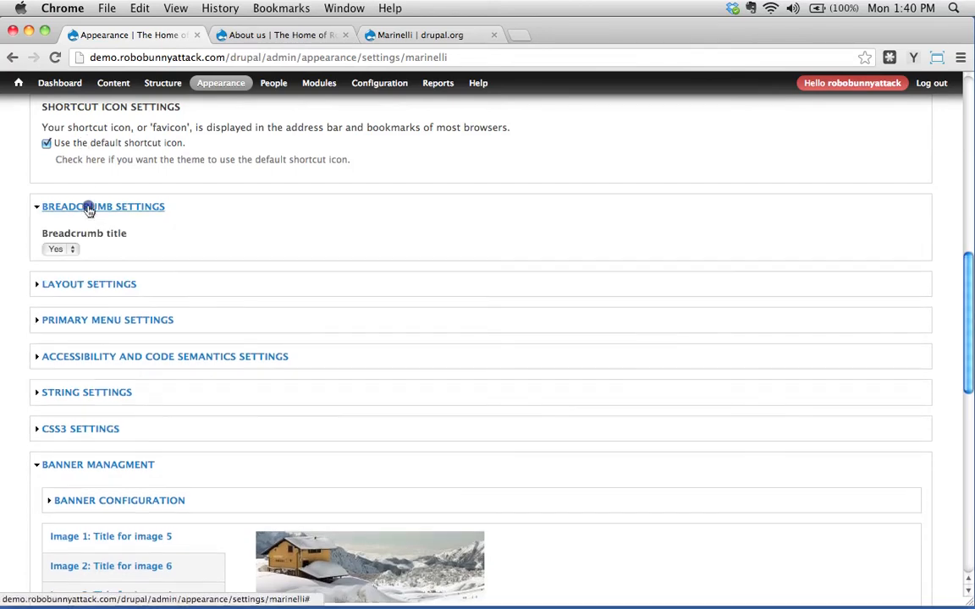
click(89, 207)
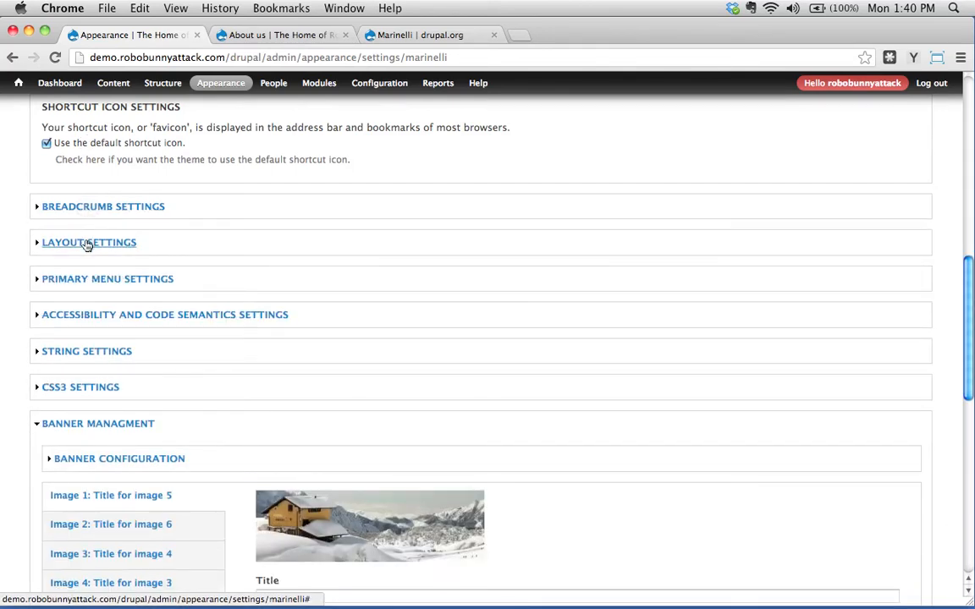
- Inspect the available layout type and layout width choices in the layout settings without changing them
click(87, 244)
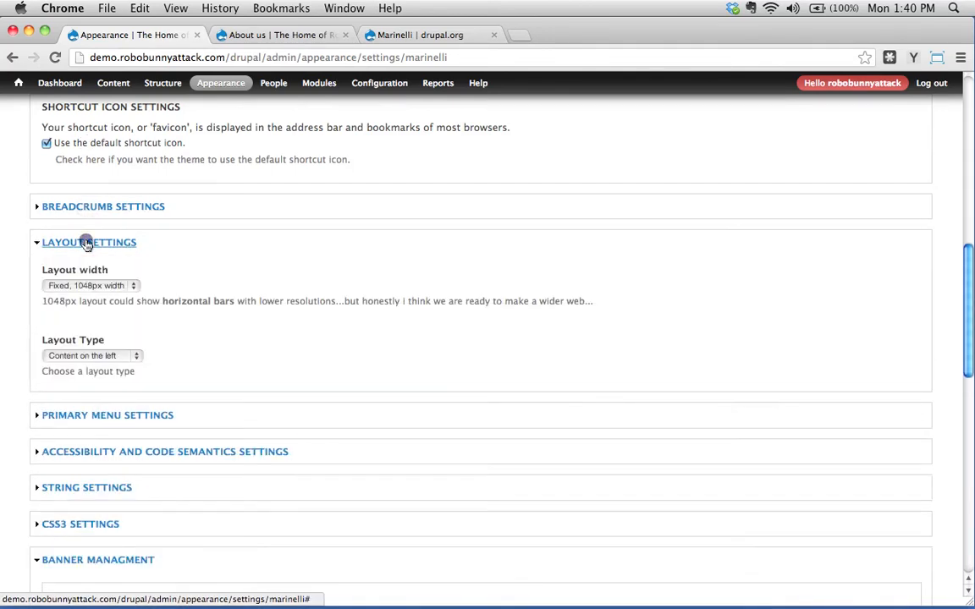
click(87, 356)
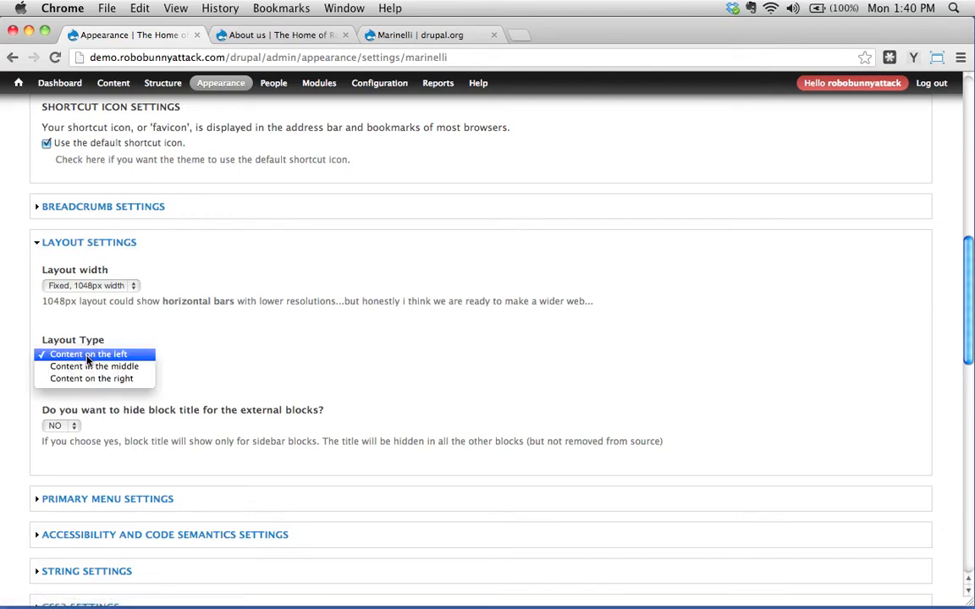
click(282, 335)
click(119, 286)
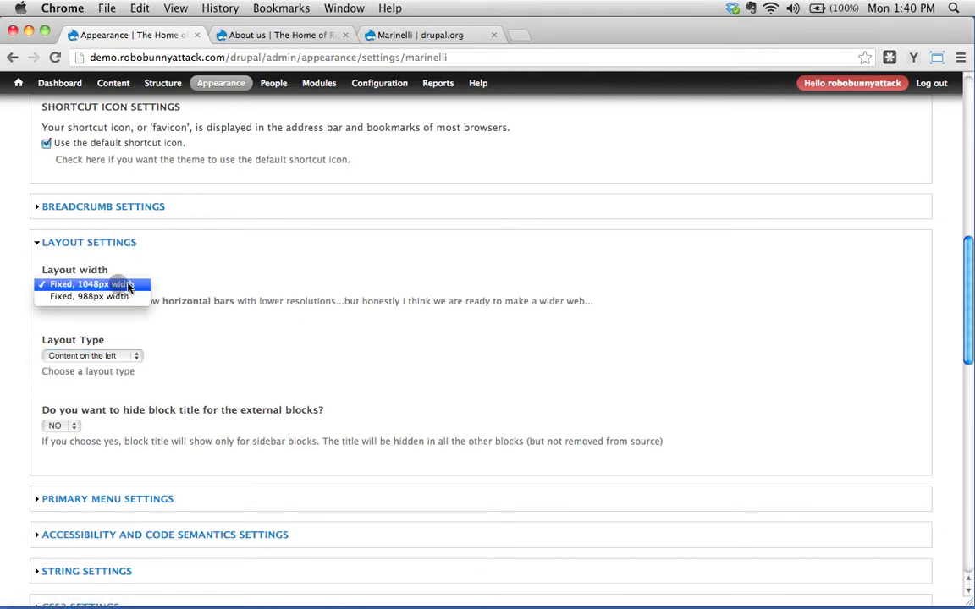
click(239, 276)
- Expand and examine the primary menu settings and the accessibility and code semantics settings
scroll(243, 296, down, 3)
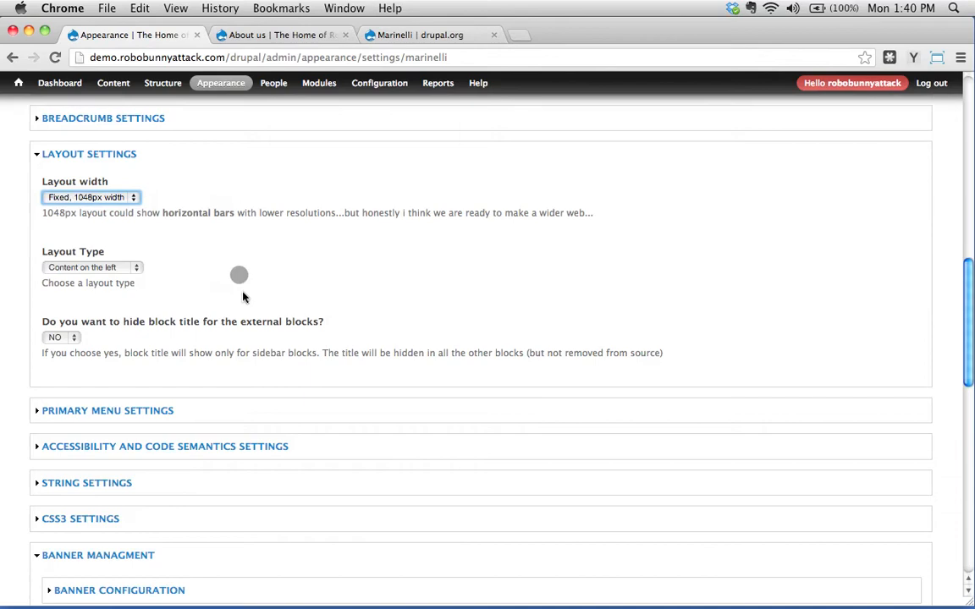
click(152, 409)
scroll(165, 408, down, 5)
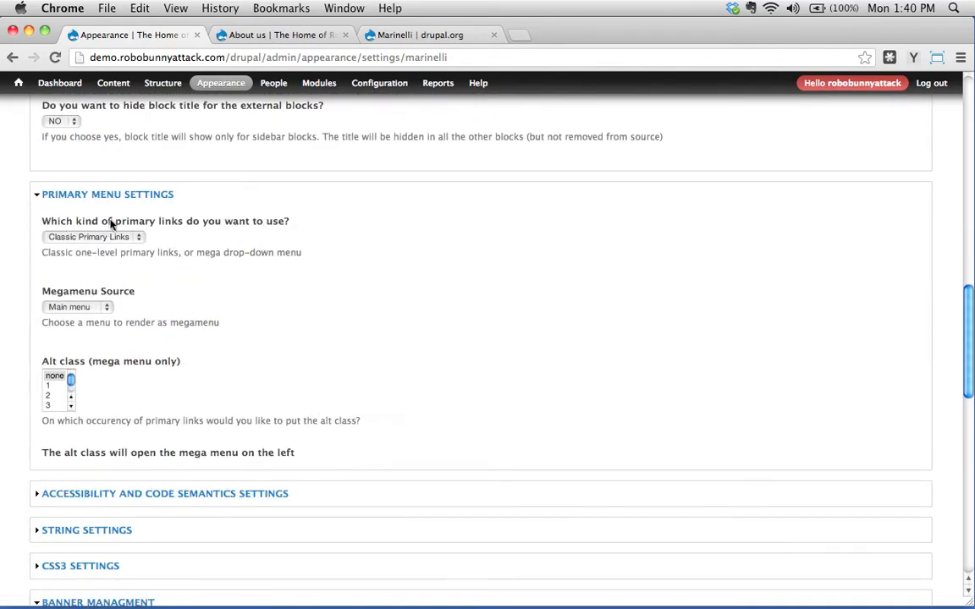
scroll(137, 282, down, 5)
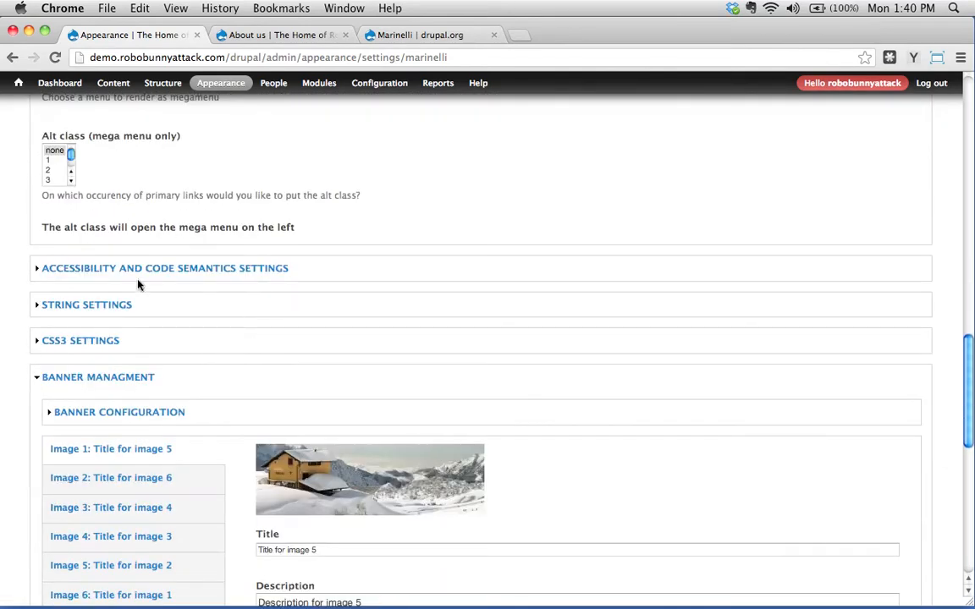
click(146, 267)
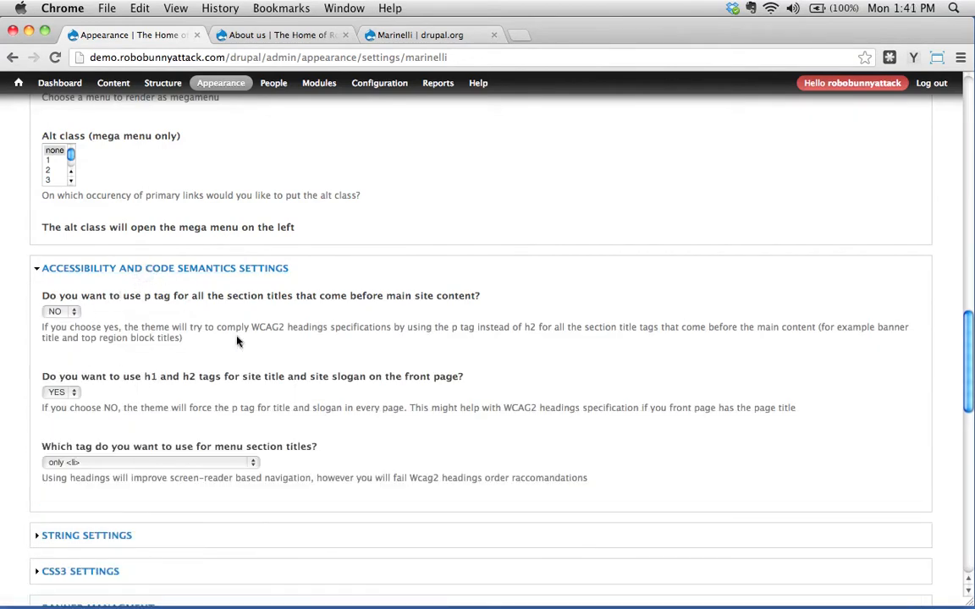
scroll(279, 346, down, 5)
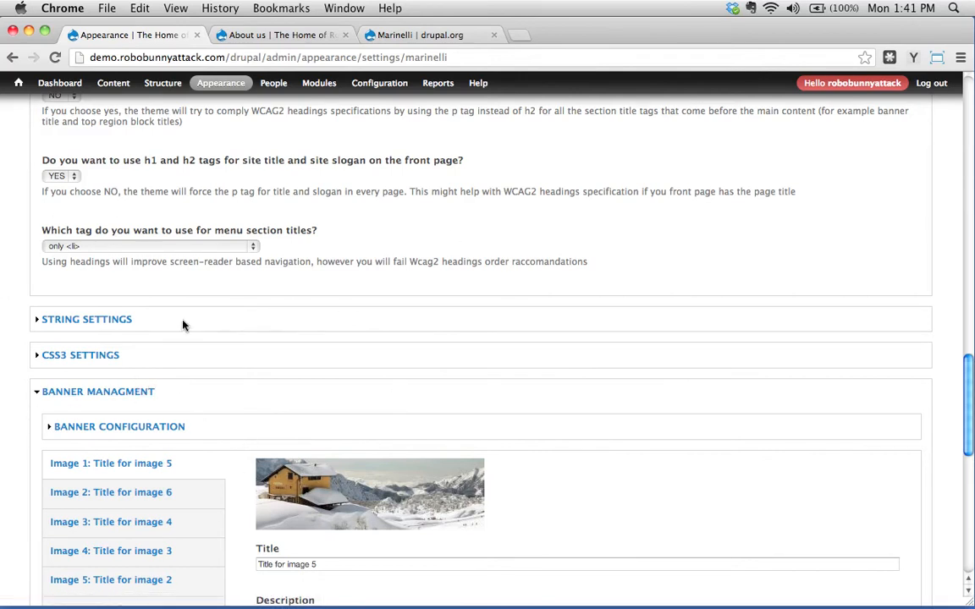
- Expand the banner configuration and examine its effect choices, rotation speed, delay and display options
scroll(376, 414, down, 3)
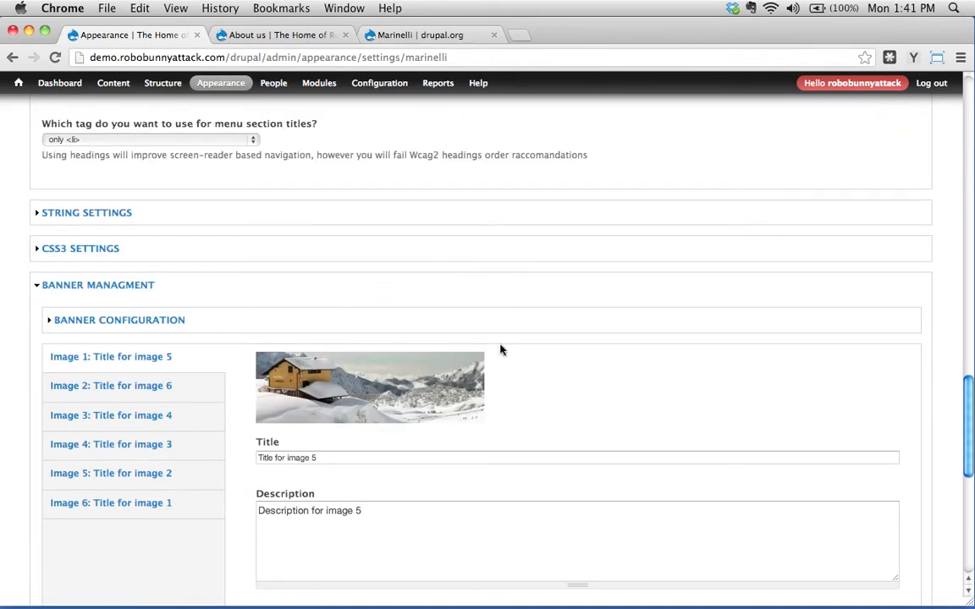
click(125, 320)
scroll(275, 275, up, 1)
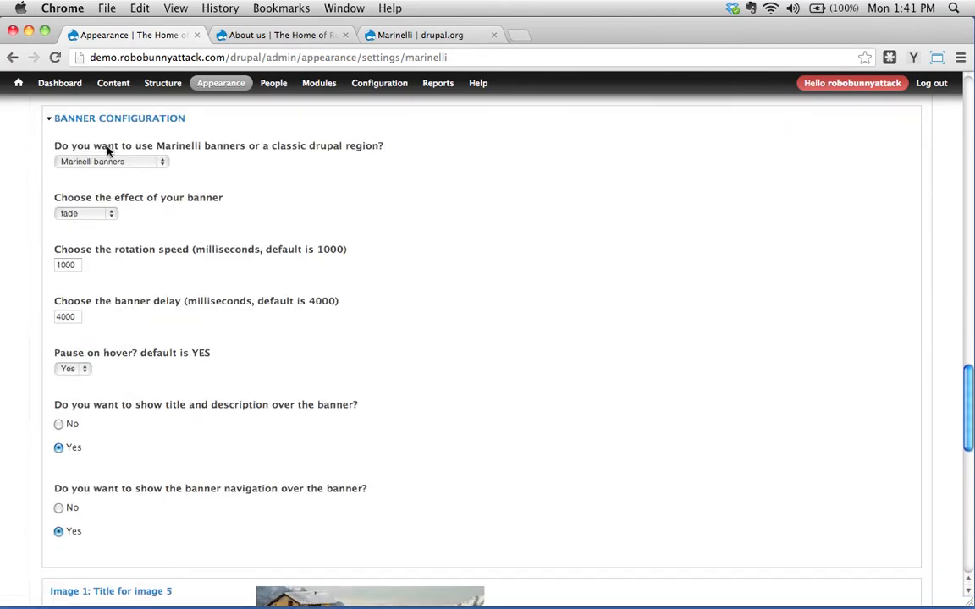
click(72, 213)
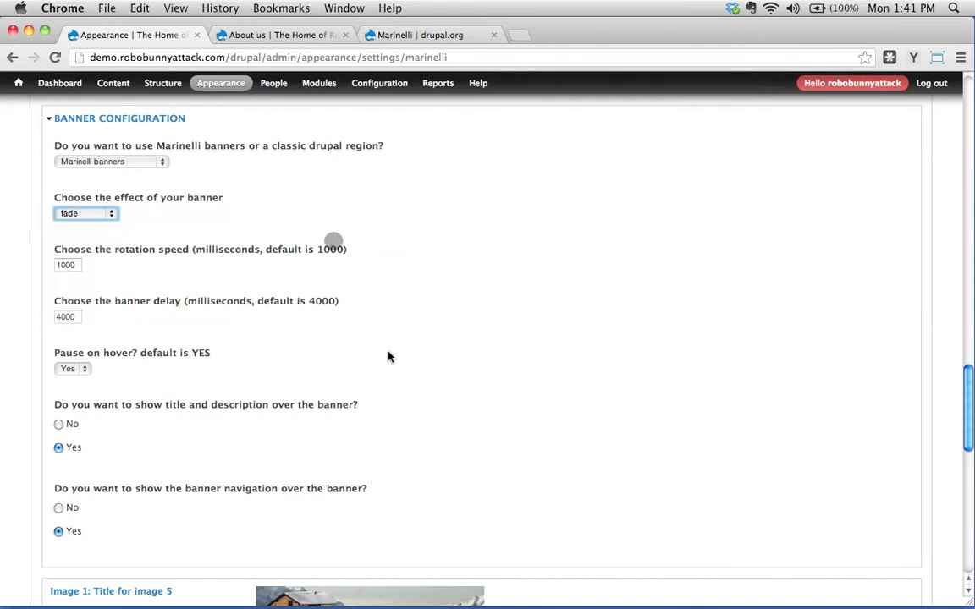
scroll(389, 354, down, 3)
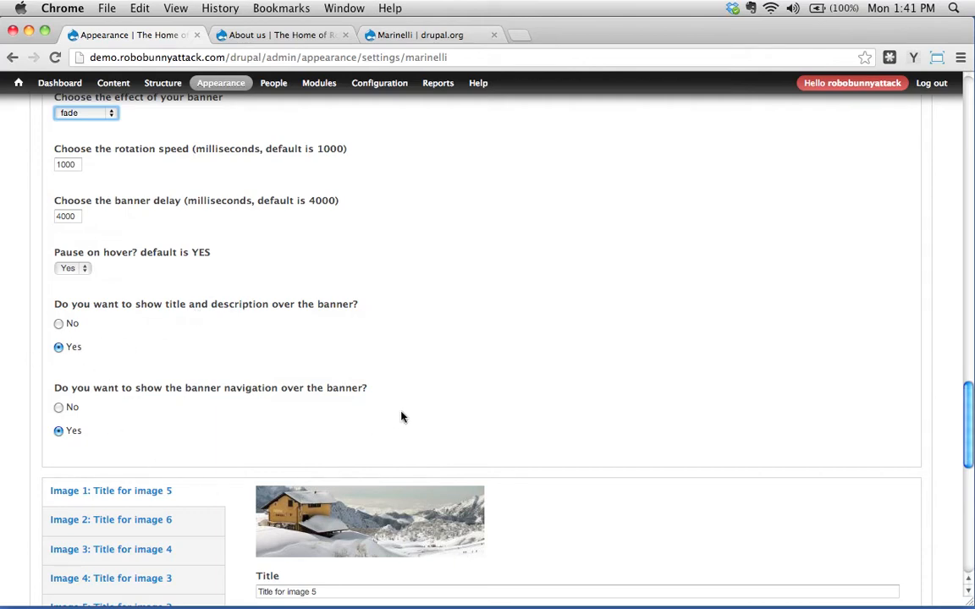
- Examine the title, description, URL, visibility and publishing fields of the first banner image
scroll(402, 415, down, 5)
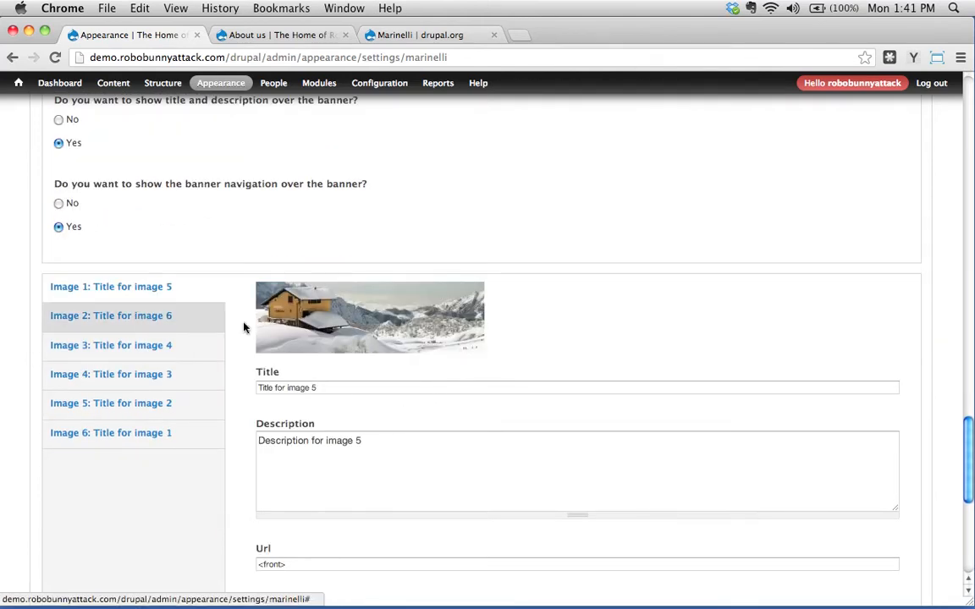
scroll(366, 365, down, 8)
scroll(411, 448, up, 3)
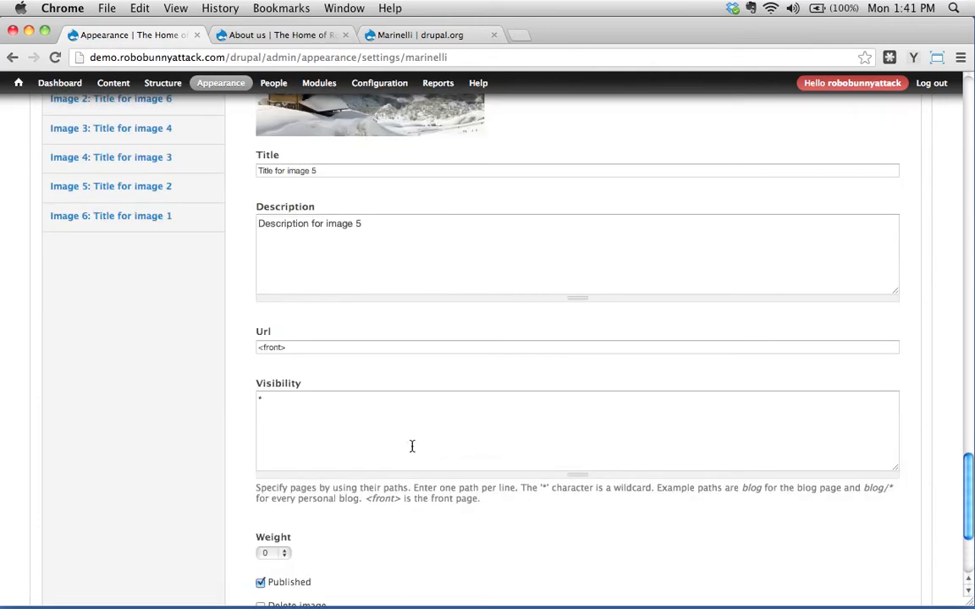
scroll(300, 492, down, 3)
scroll(313, 489, up, 11)
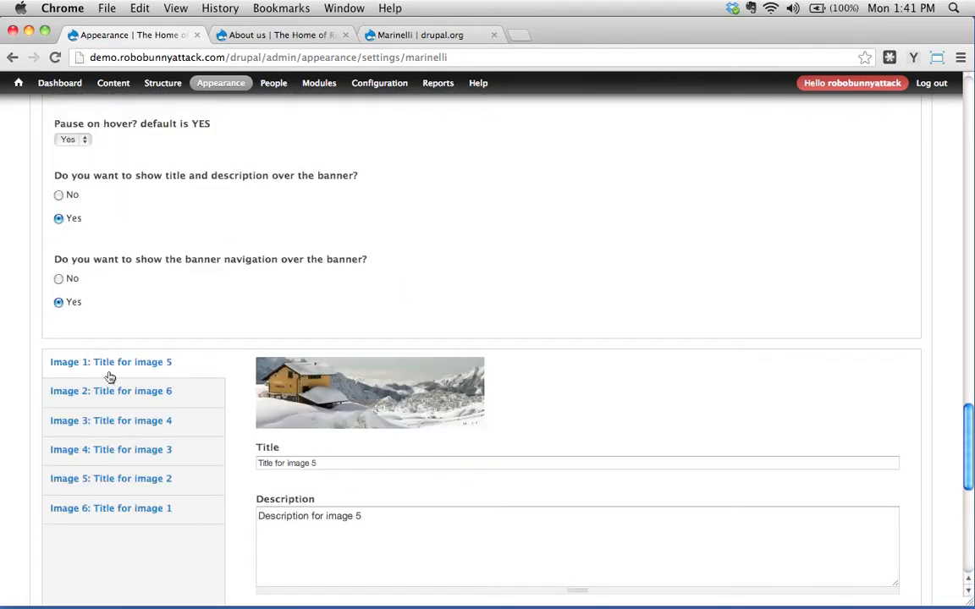
- Open the Image 6 and Image 5 banner entries and examine their title, description, URL and visibility fields
click(144, 510)
scroll(318, 480, down, 1)
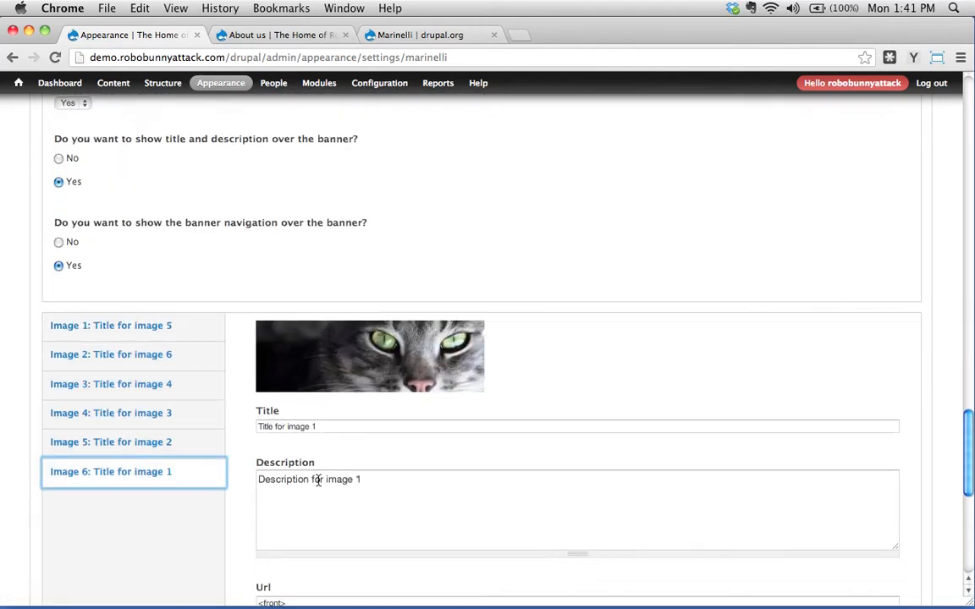
scroll(165, 433, down, 6)
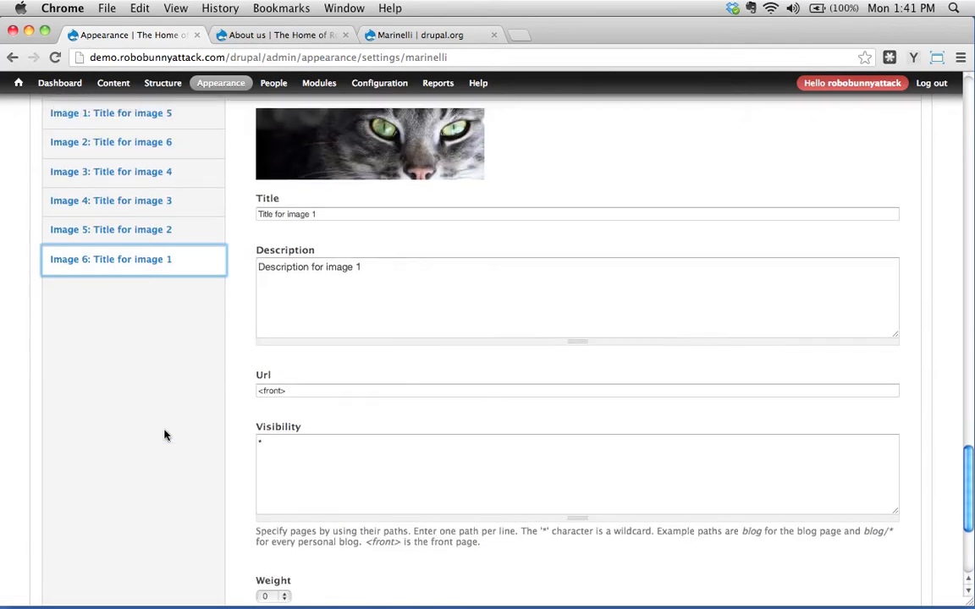
scroll(165, 435, down, 3)
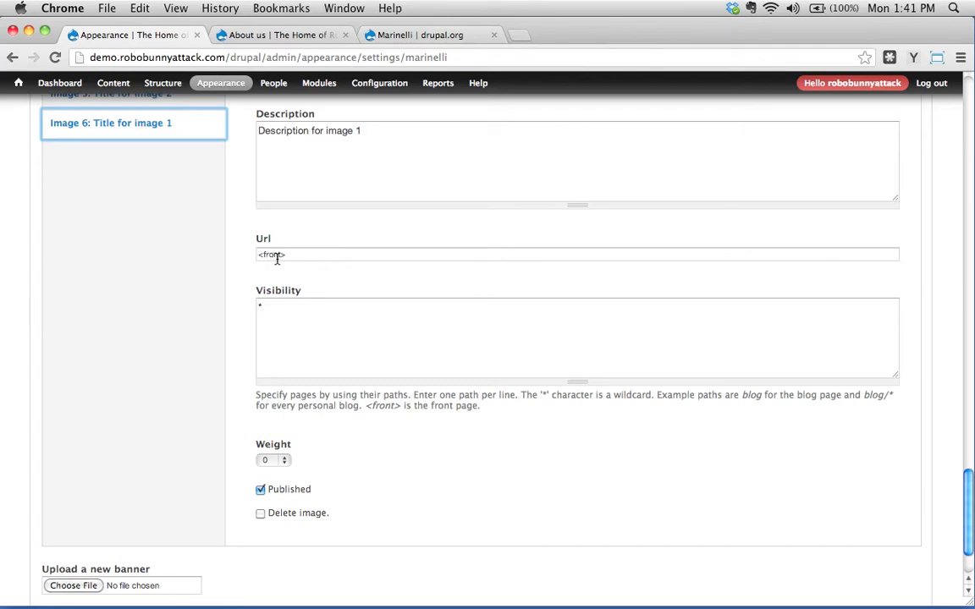
scroll(111, 366, up, 12)
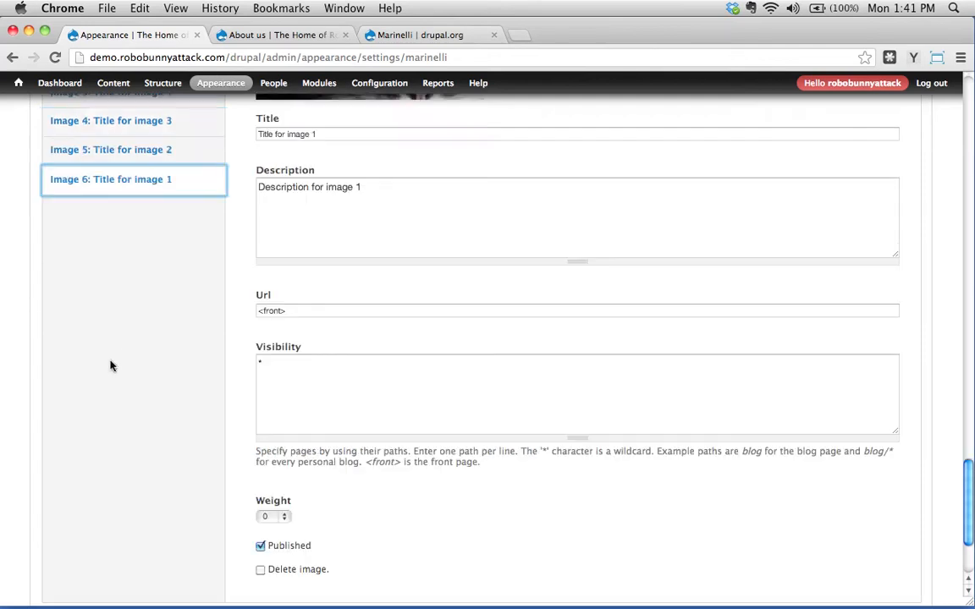
scroll(243, 427, down, 7)
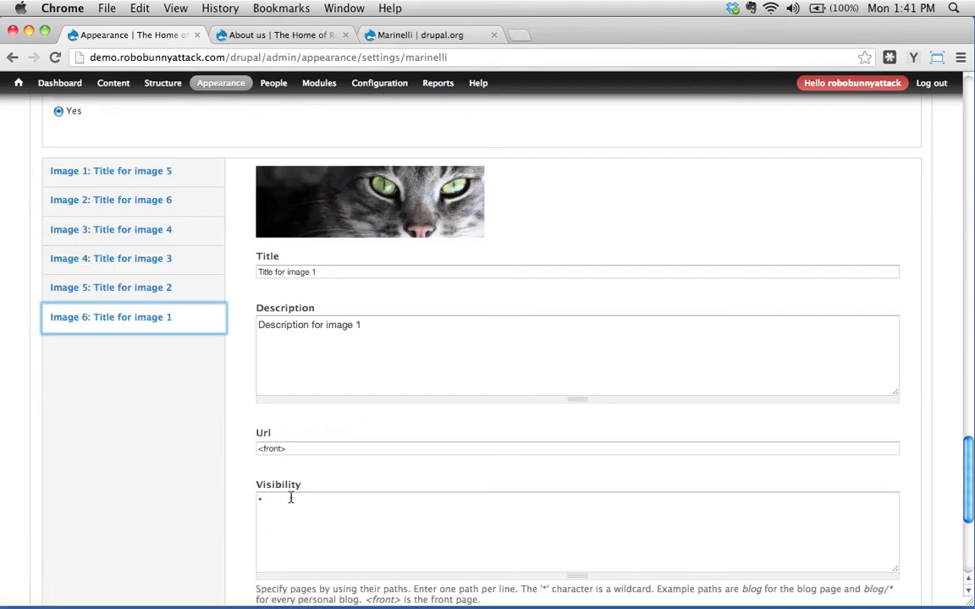
scroll(291, 500, down, 1)
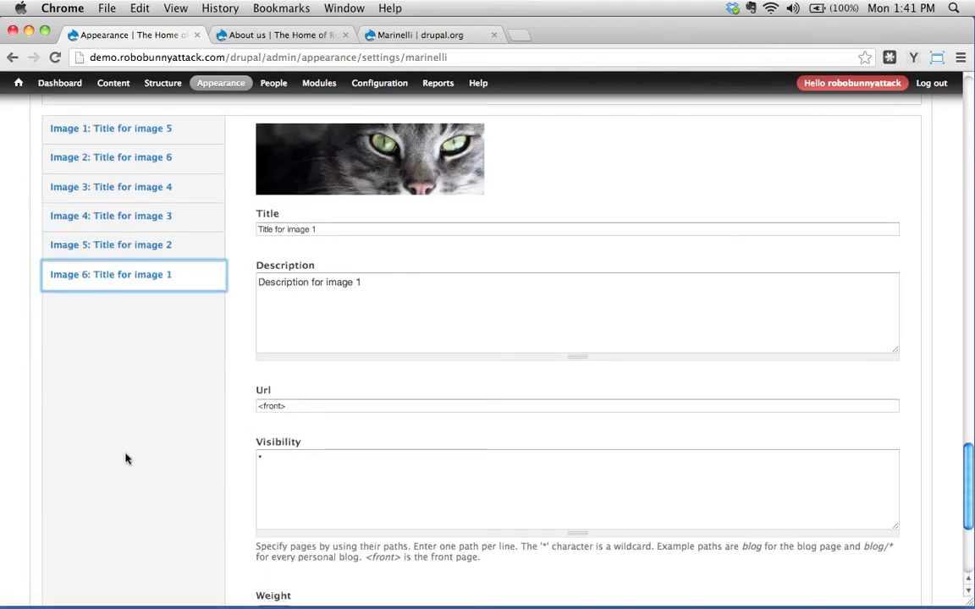
click(142, 245)
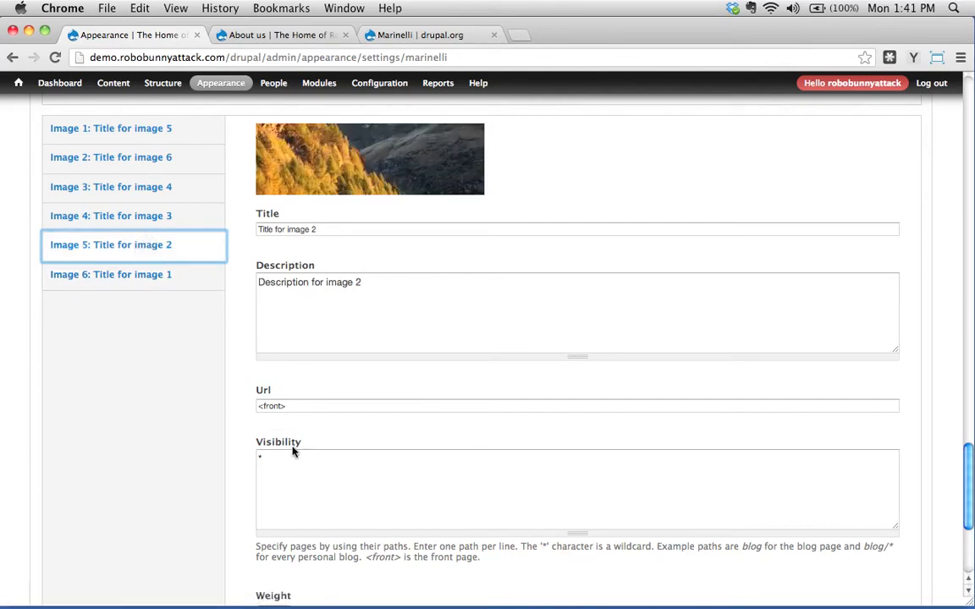
- Open the Blocks administration page and display the block region demonstration for Marinelli
scroll(376, 302, up, 20)
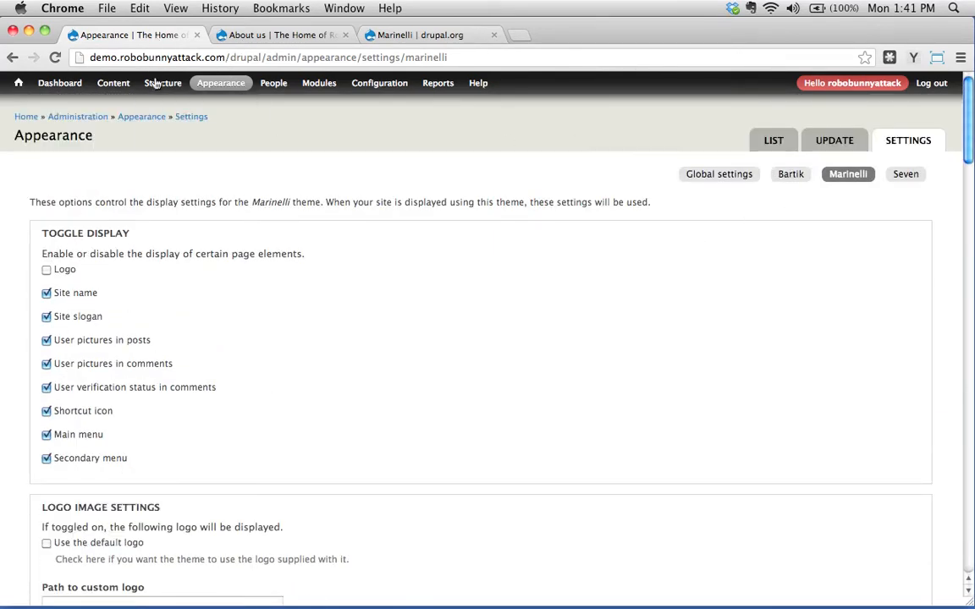
click(153, 104)
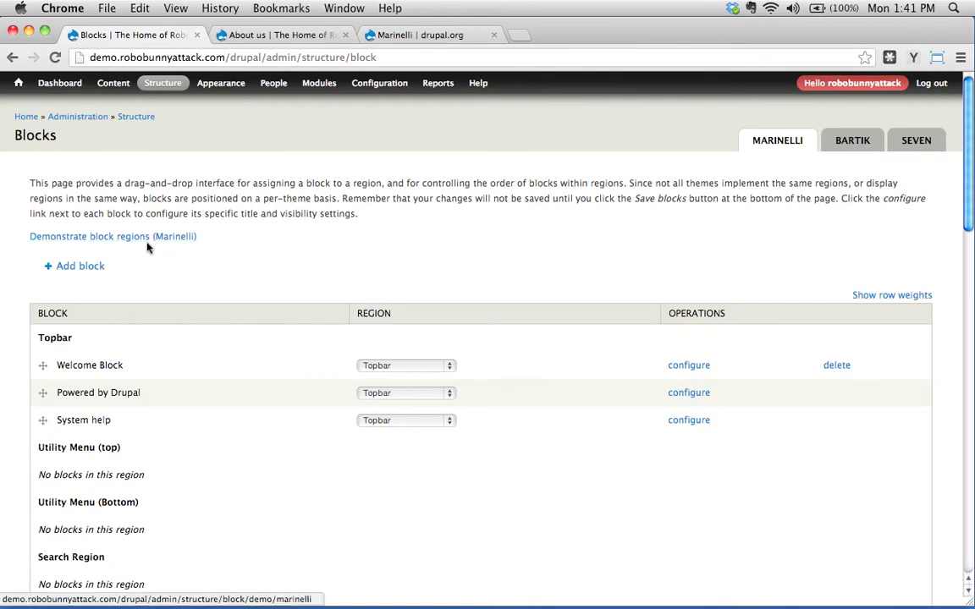
click(86, 238)
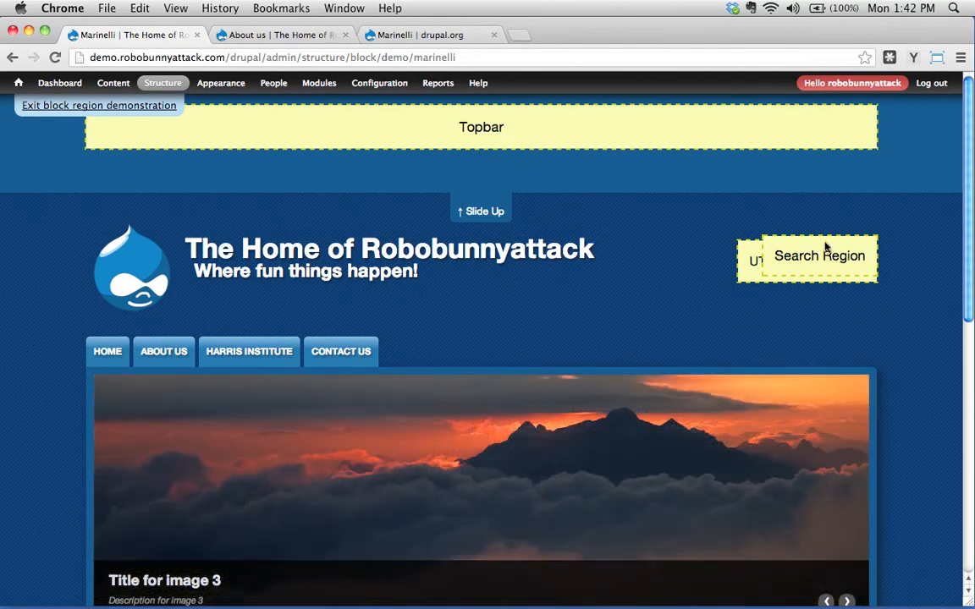
- Examine Marinelli's demonstrated block regions from the Topbar down to the Footer and return to the Blocks administration page
scroll(944, 300, down, 6)
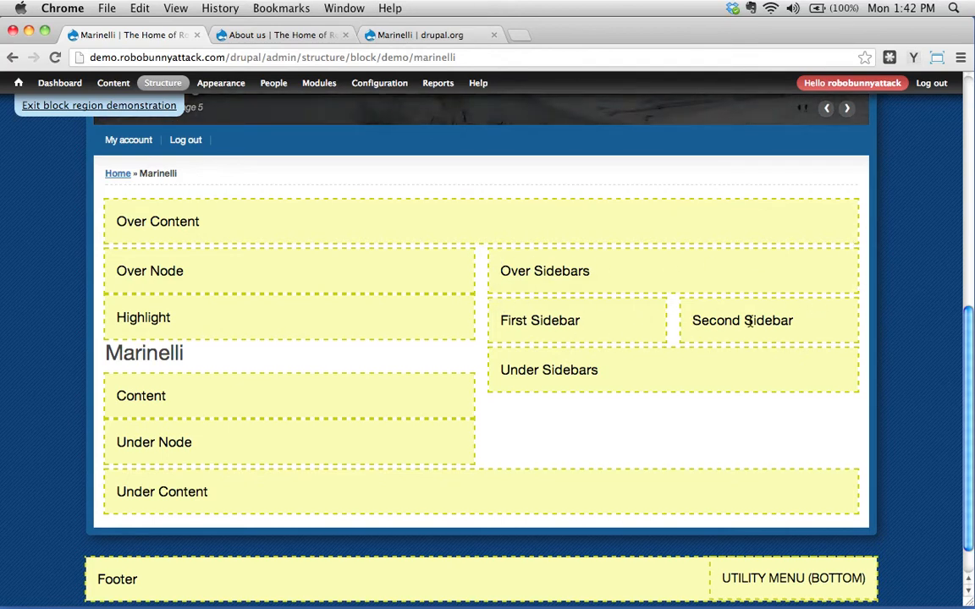
scroll(691, 410, down, 1)
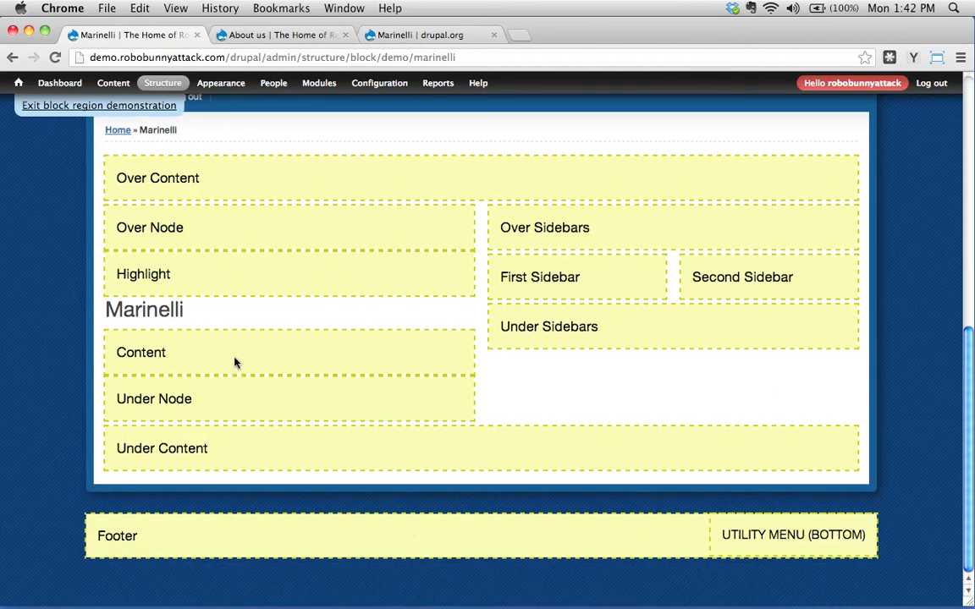
scroll(321, 273, up, 10)
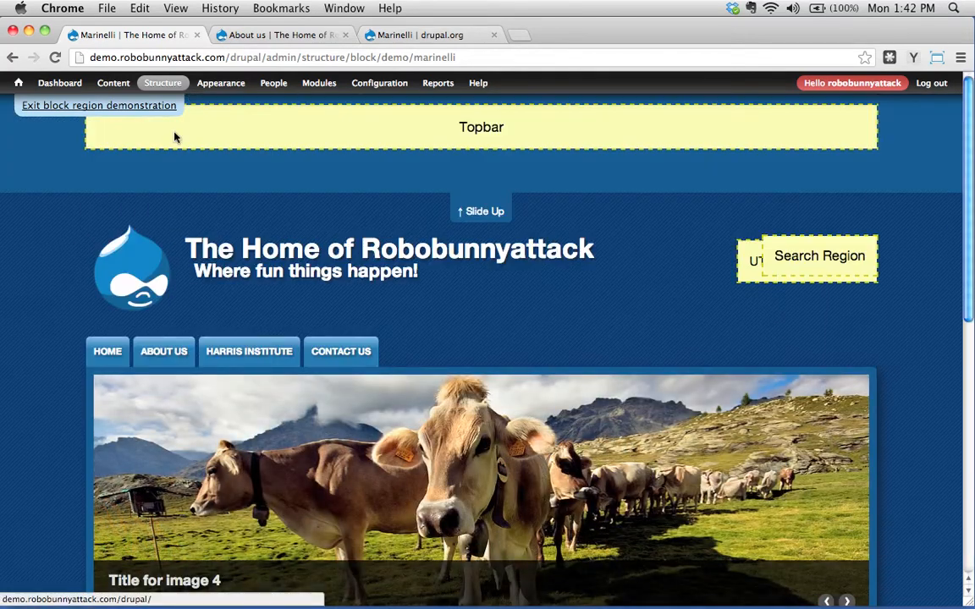
click(13, 57)
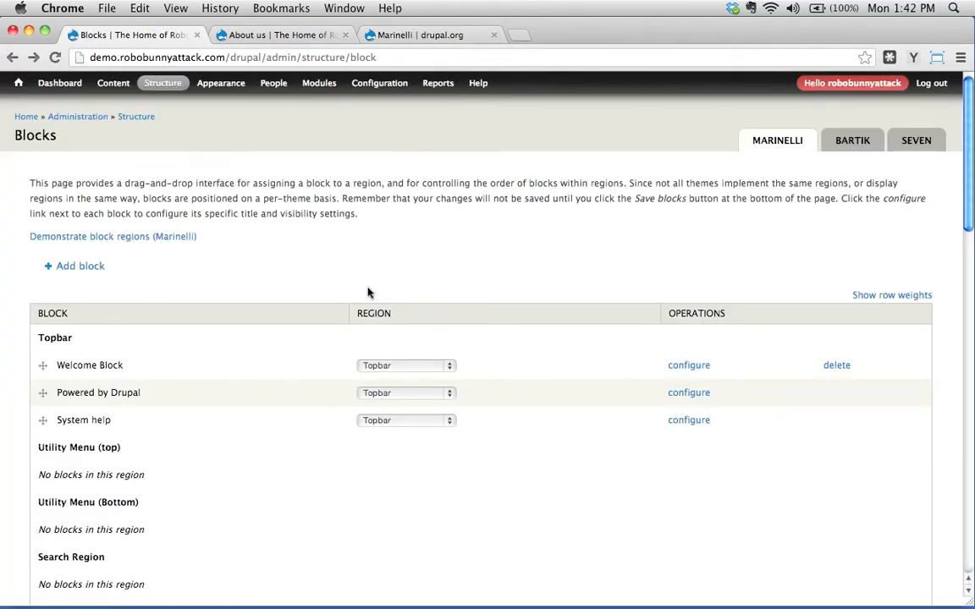
- Open the settings of the Menus page and examine the source options for the Main links and the Secondary links
mouse_move(227, 87)
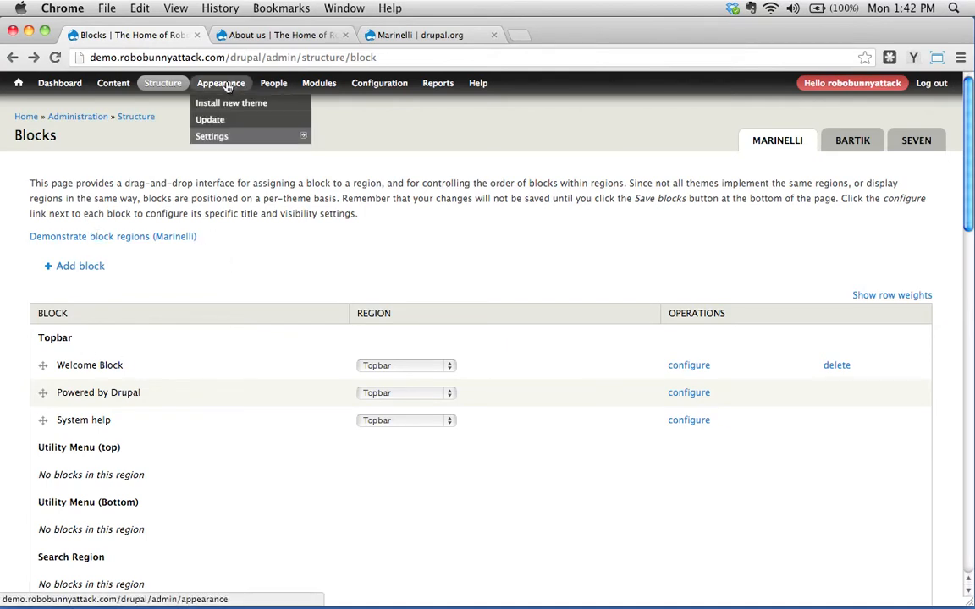
mouse_move(158, 86)
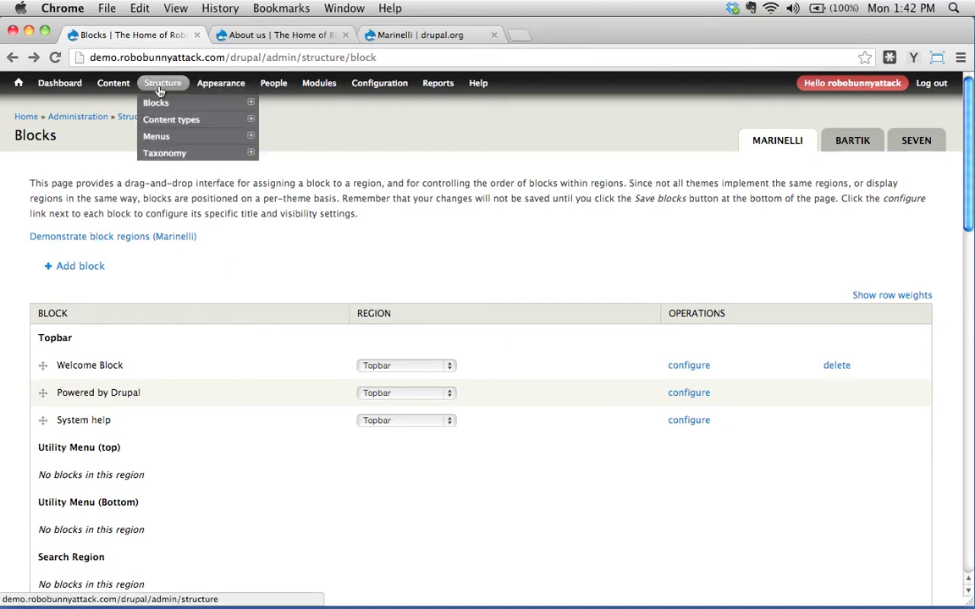
click(156, 136)
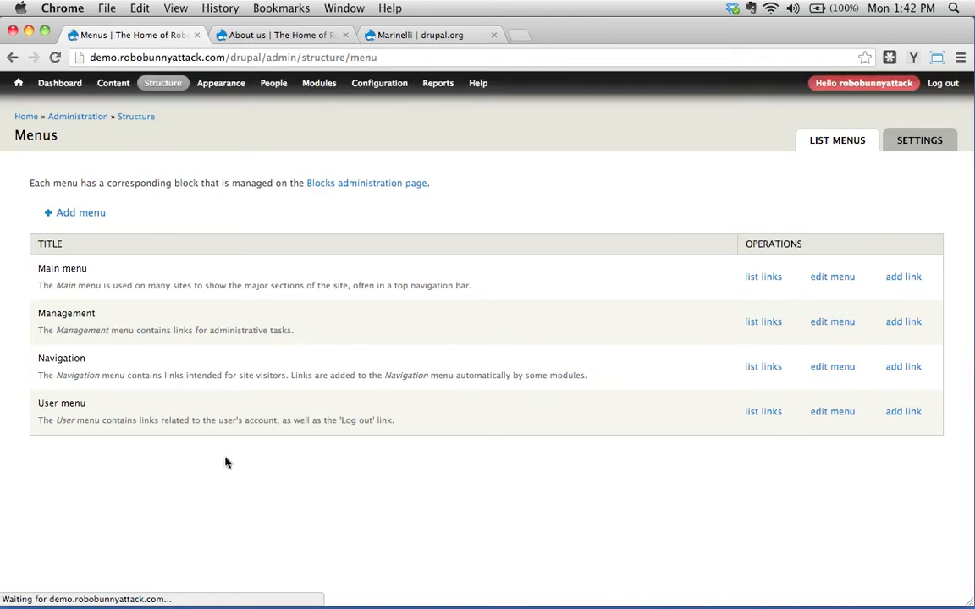
click(944, 137)
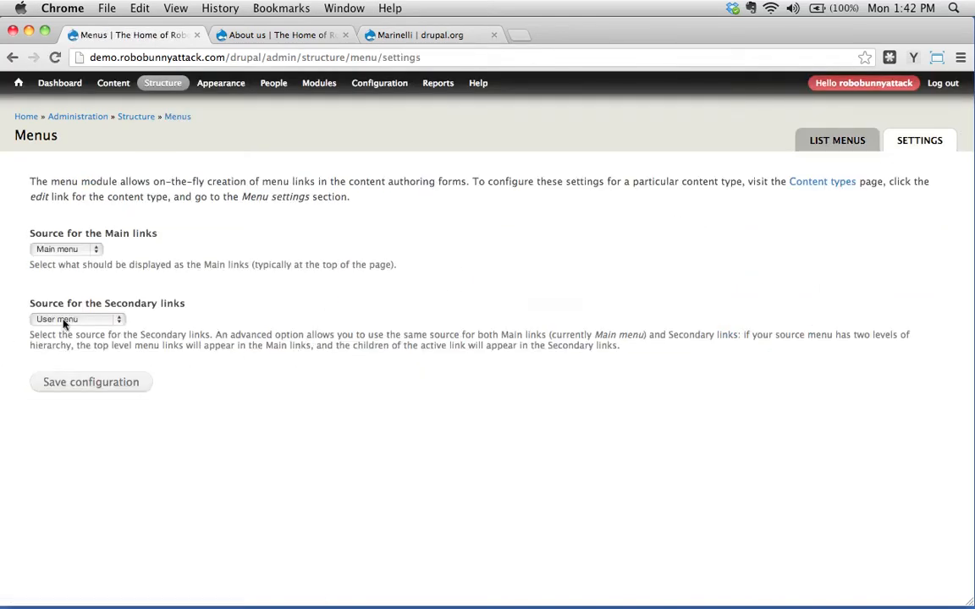
click(75, 252)
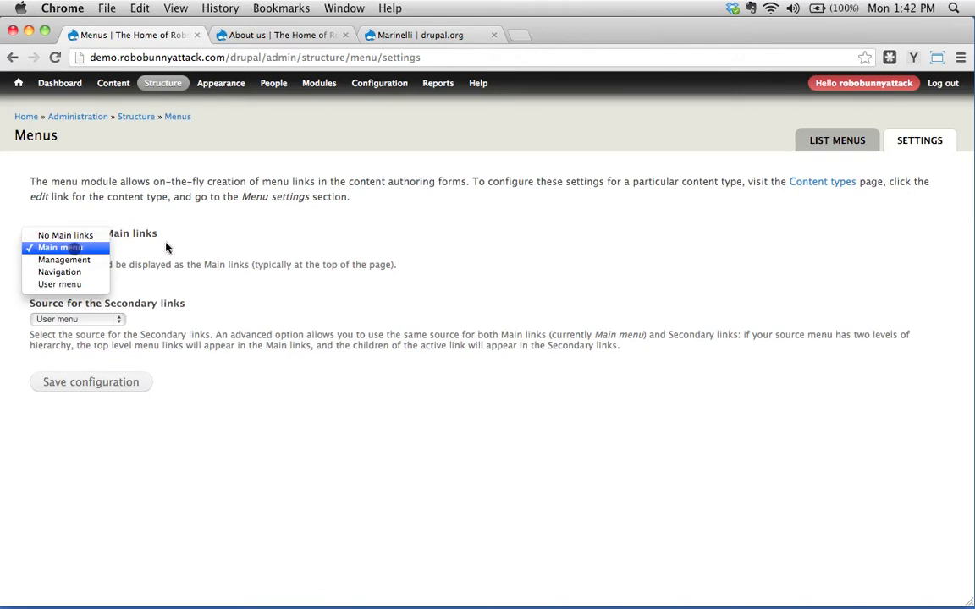
click(269, 230)
click(101, 321)
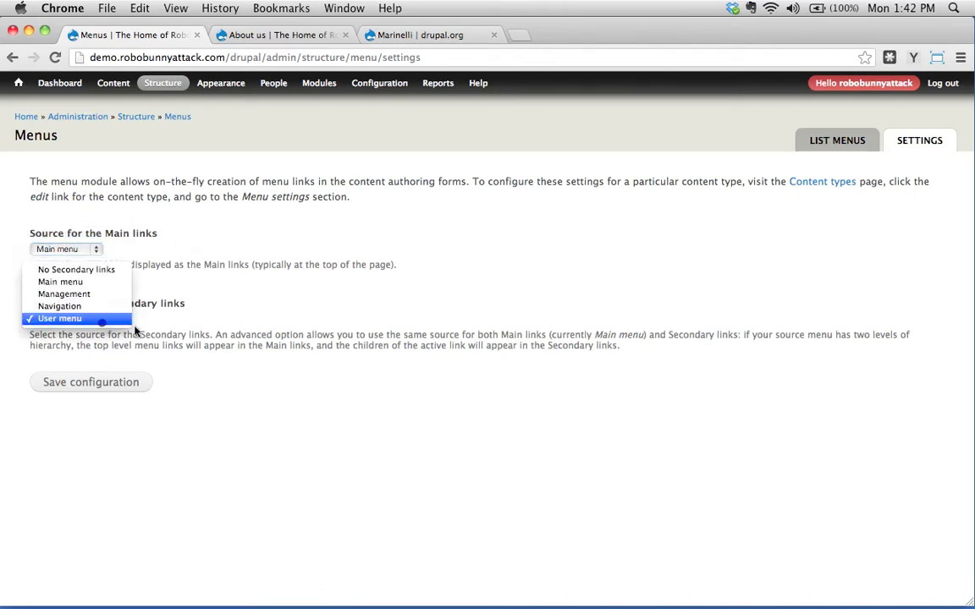
click(357, 325)
- Open Marinelli's theme settings, expand the primary menu settings and examine the Megamenu Source options
mouse_move(165, 90)
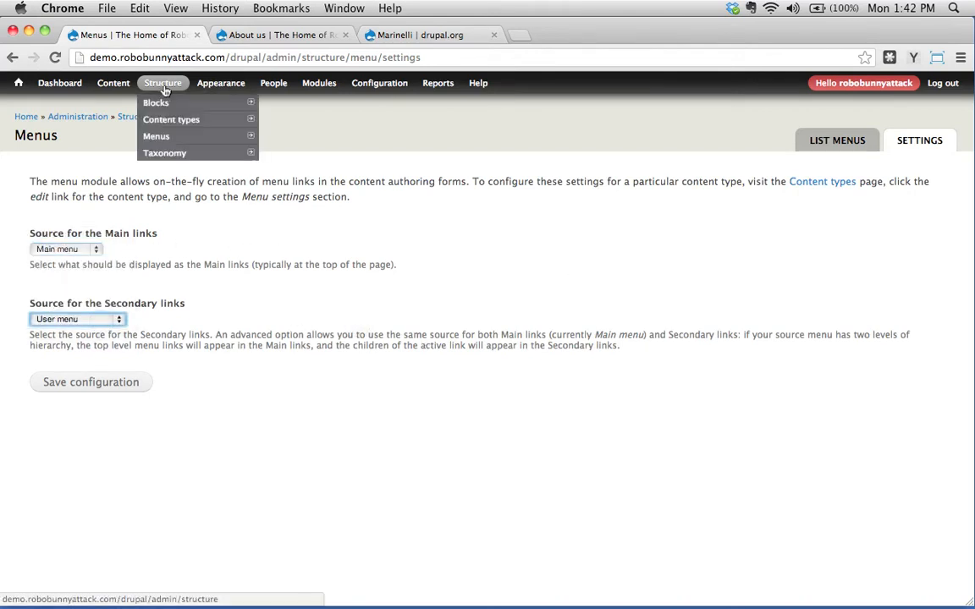
click(220, 84)
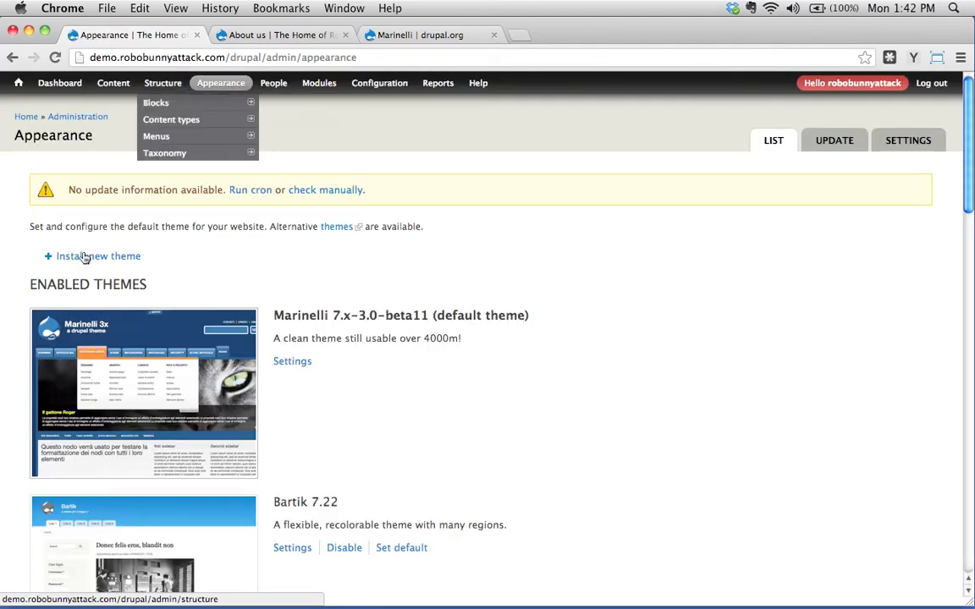
click(289, 364)
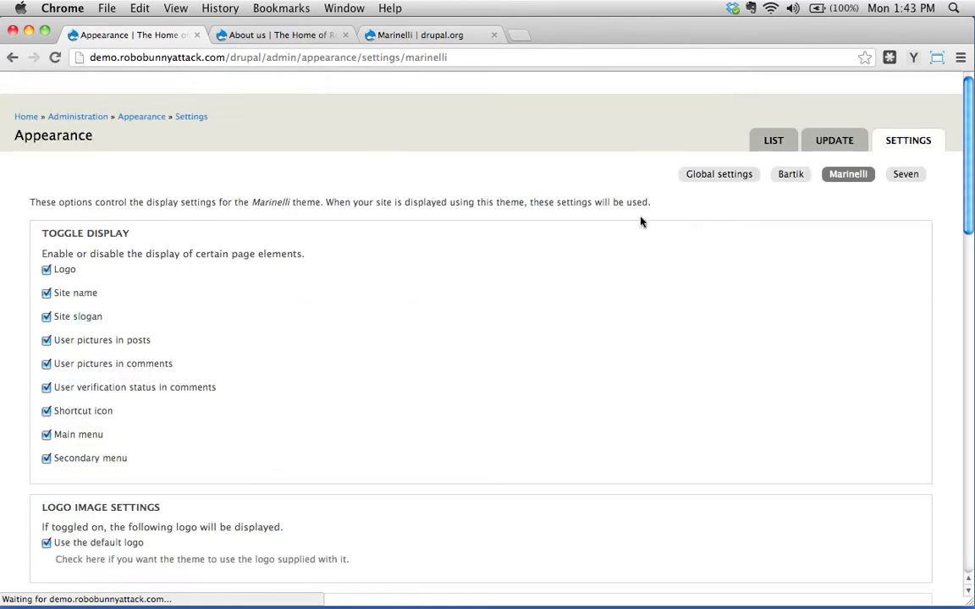
scroll(224, 418, down, 15)
scroll(225, 420, up, 5)
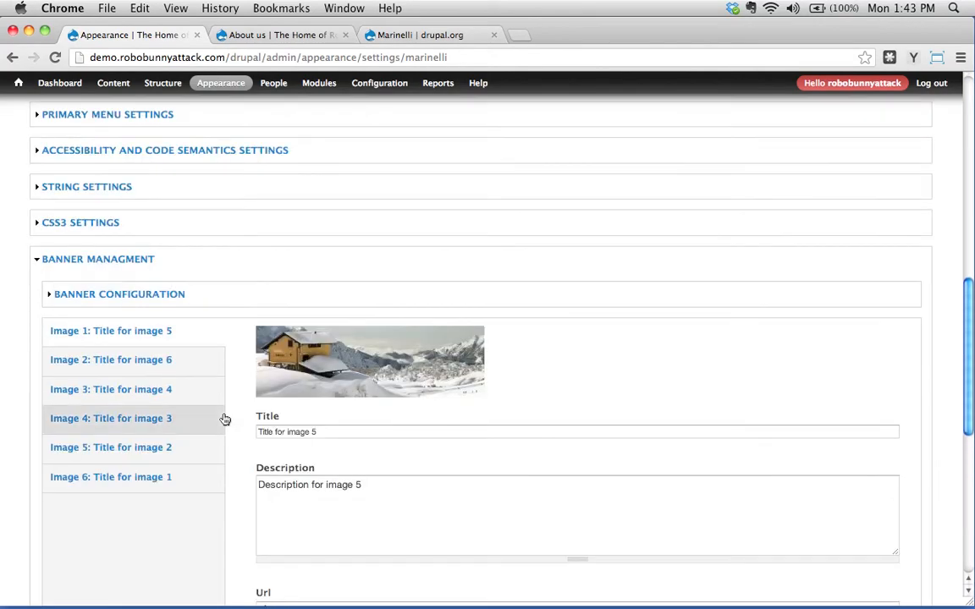
scroll(119, 193, up, 3)
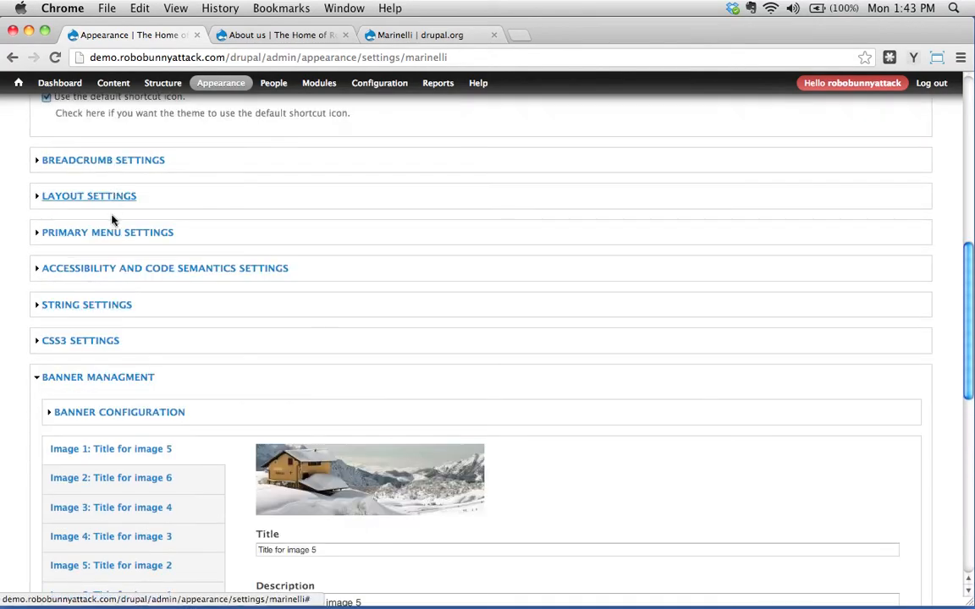
click(106, 233)
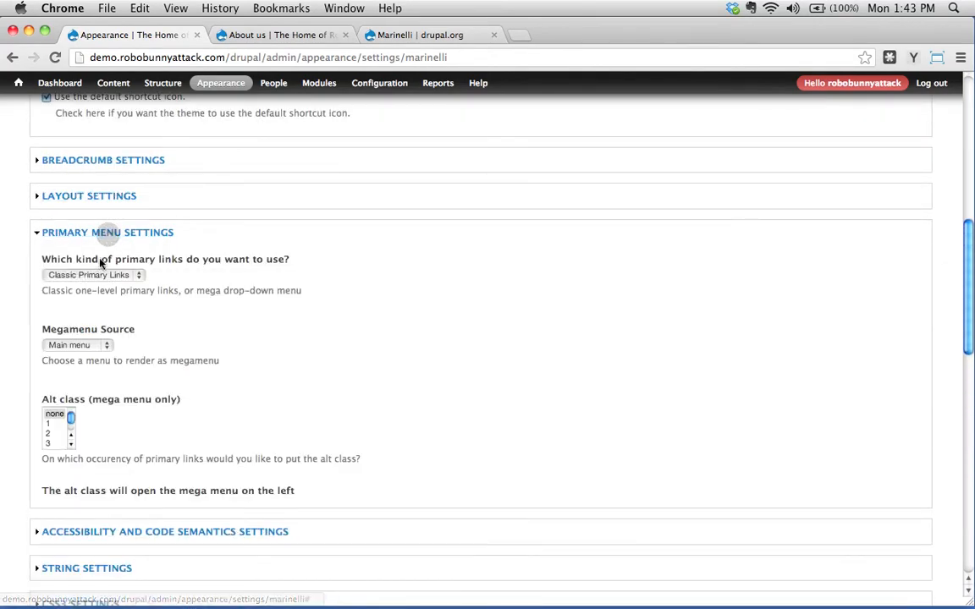
click(87, 343)
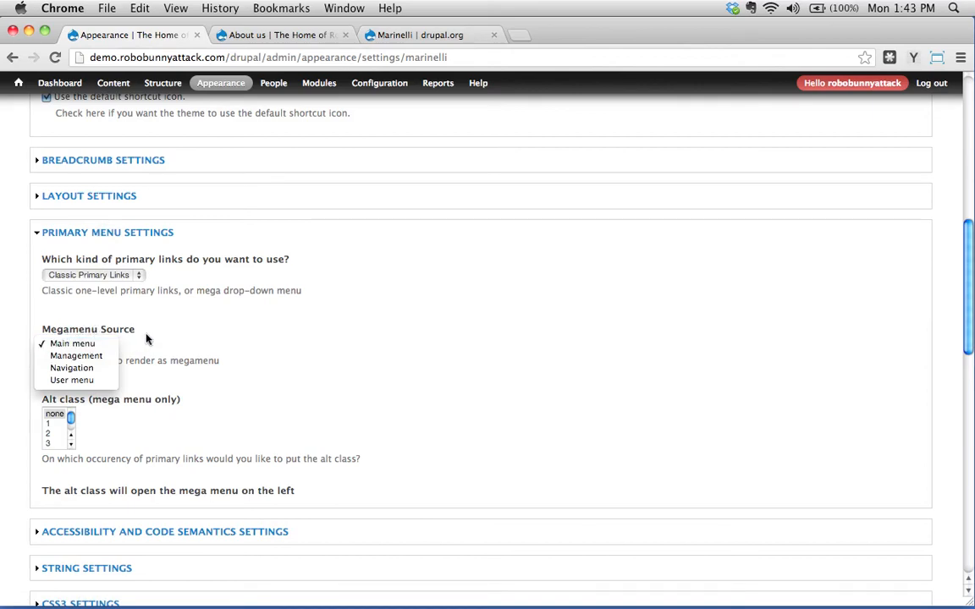
click(202, 340)
- Review the About us page in the Marinelli theme from its header and banner down to the footer
click(274, 33)
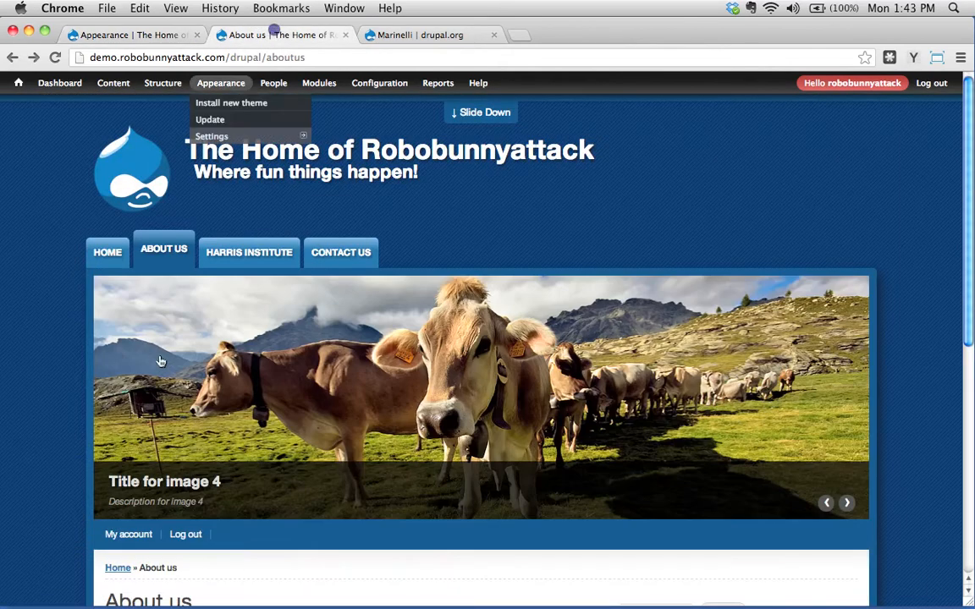
scroll(59, 411, down, 5)
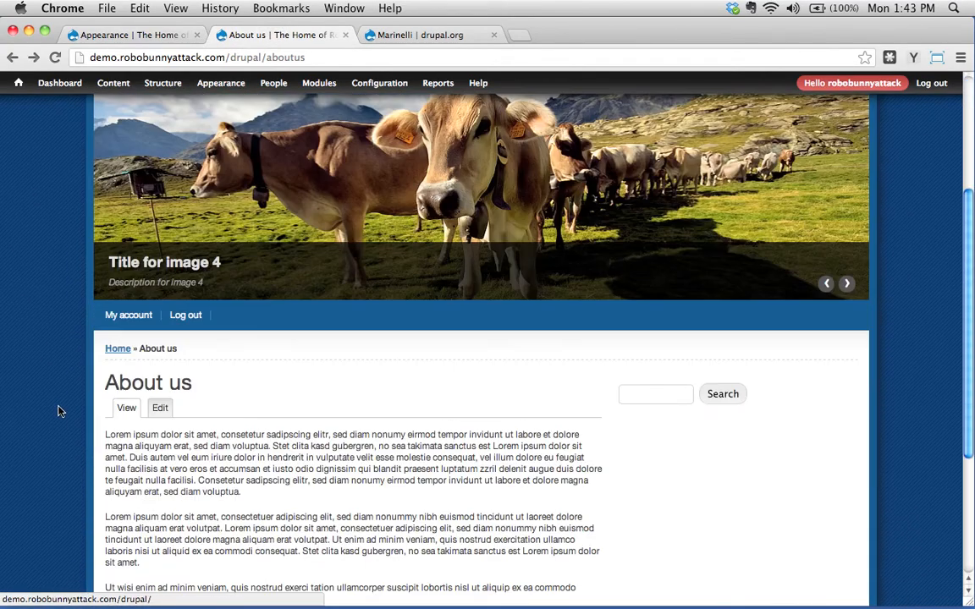
scroll(59, 412, down, 5)
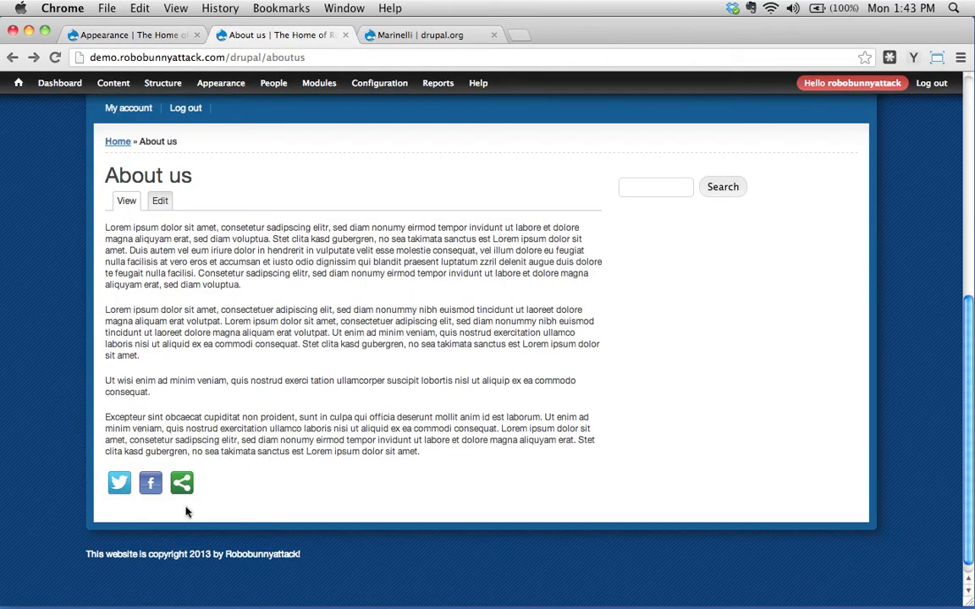
scroll(220, 472, up, 10)
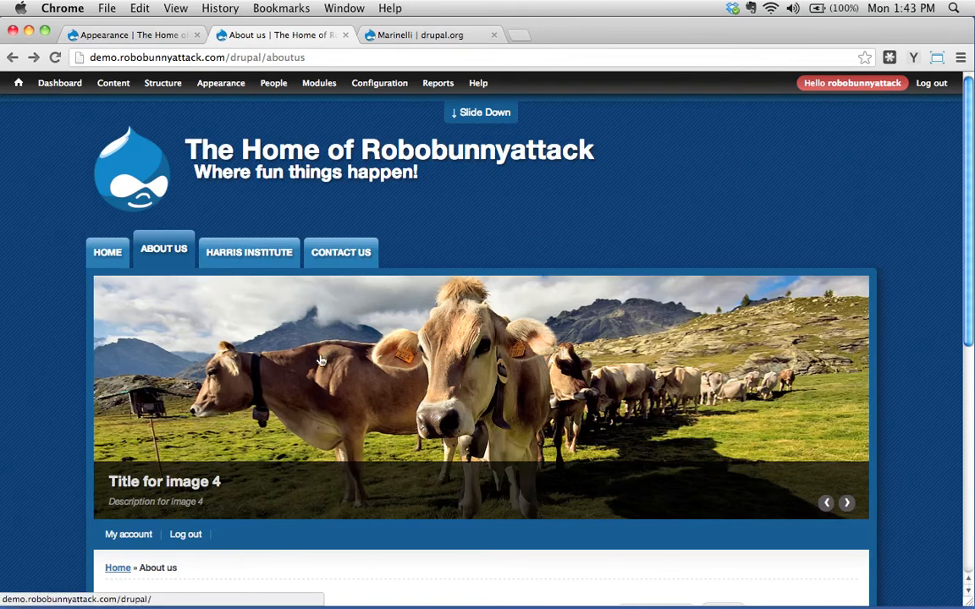
- Enable the disabled Blue Masters 7.x-2.0 theme and set it as the site's default
click(145, 37)
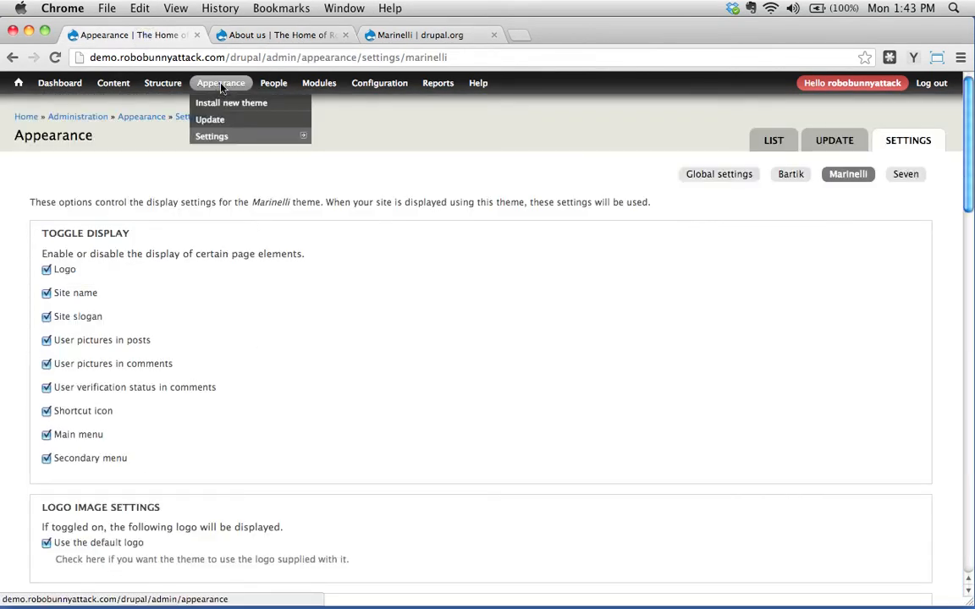
click(218, 85)
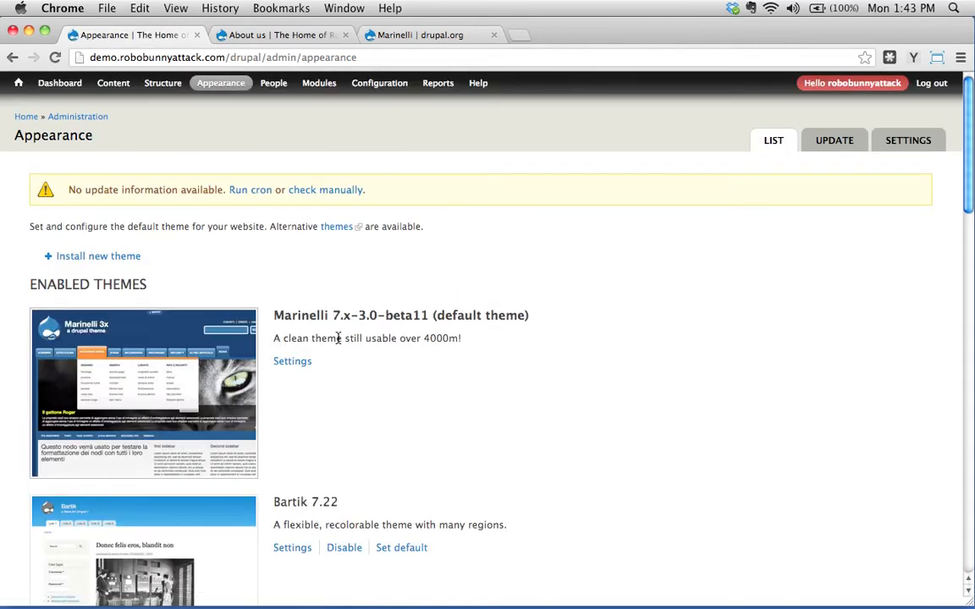
scroll(408, 388, down, 10)
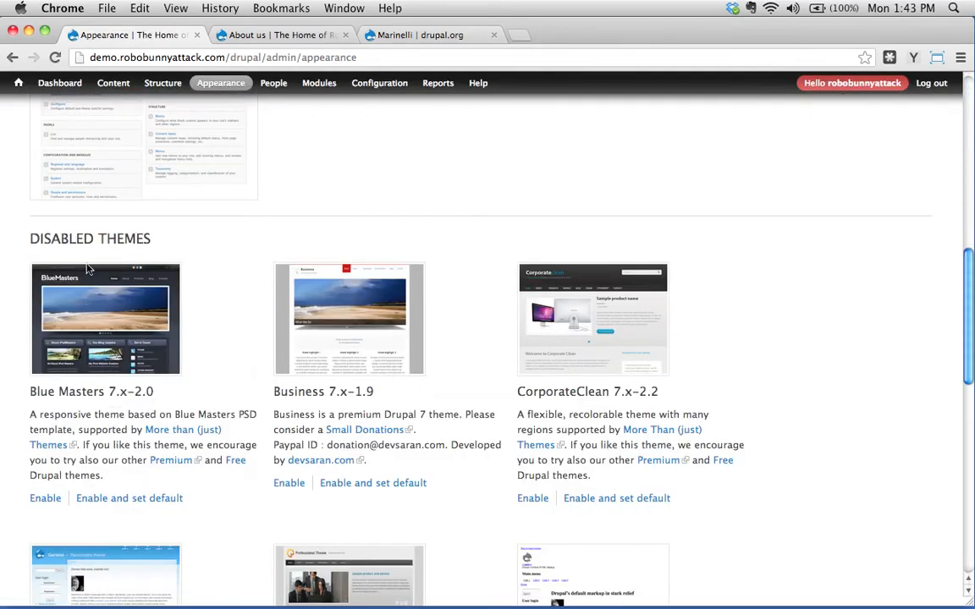
click(133, 499)
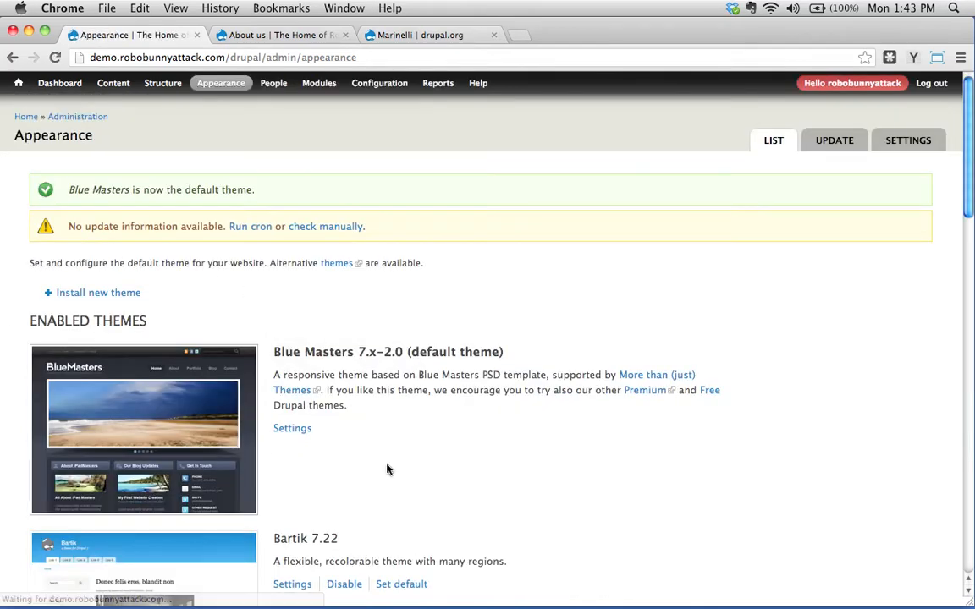
- Reload the About us page and review its header, sidebar and footer in the Blue Masters theme
click(286, 35)
click(55, 59)
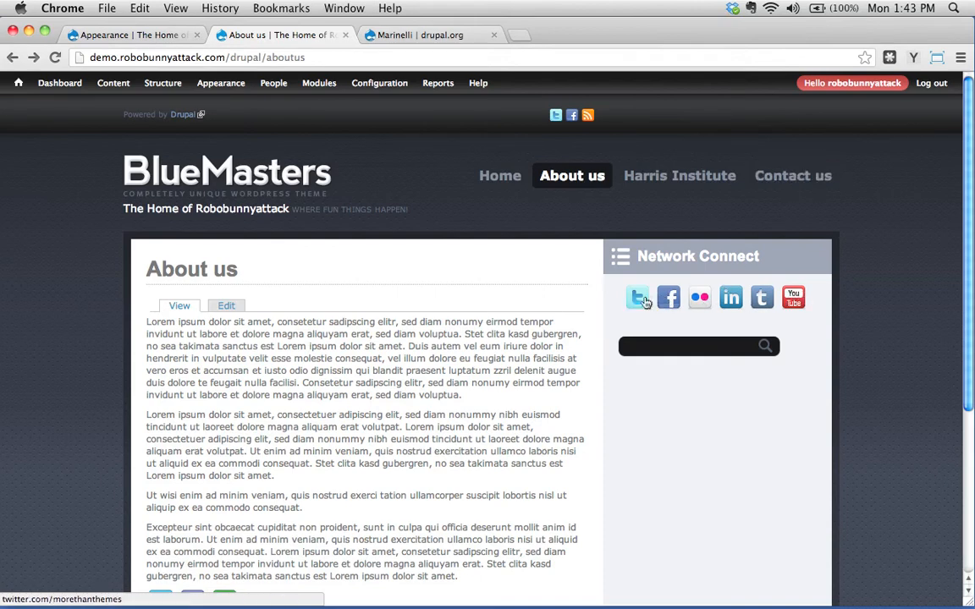
scroll(309, 333, down, 3)
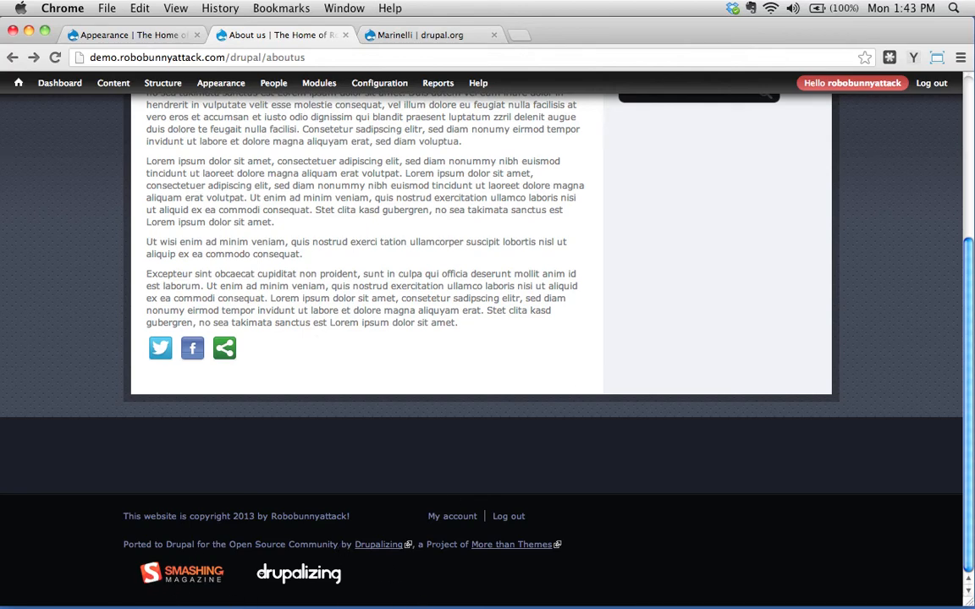
scroll(380, 318, up, 3)
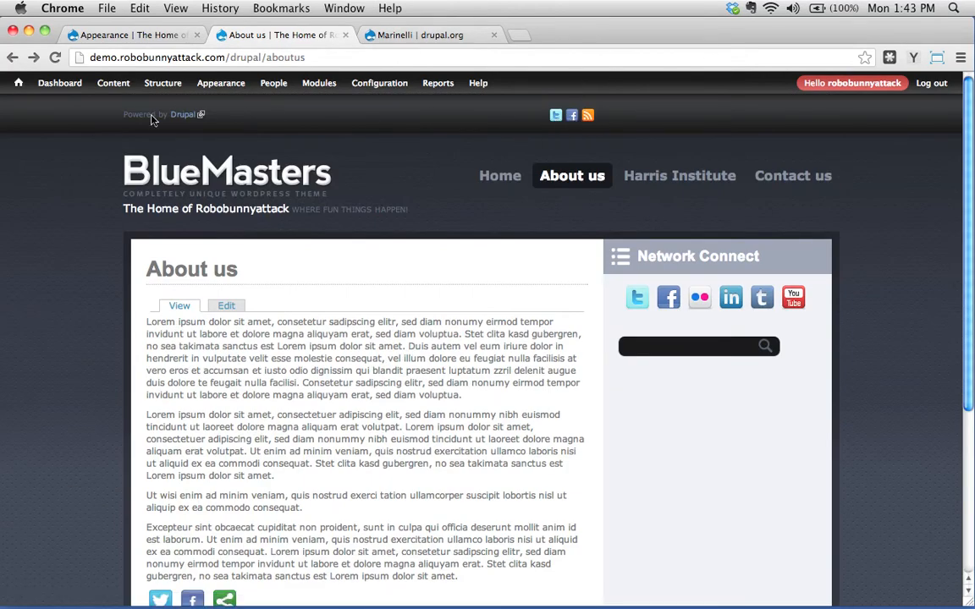
- Return to the Appearance page, enable the Business 7.x-1.9 theme and set it as the site's default
click(124, 34)
scroll(254, 304, down, 10)
scroll(310, 334, down, 8)
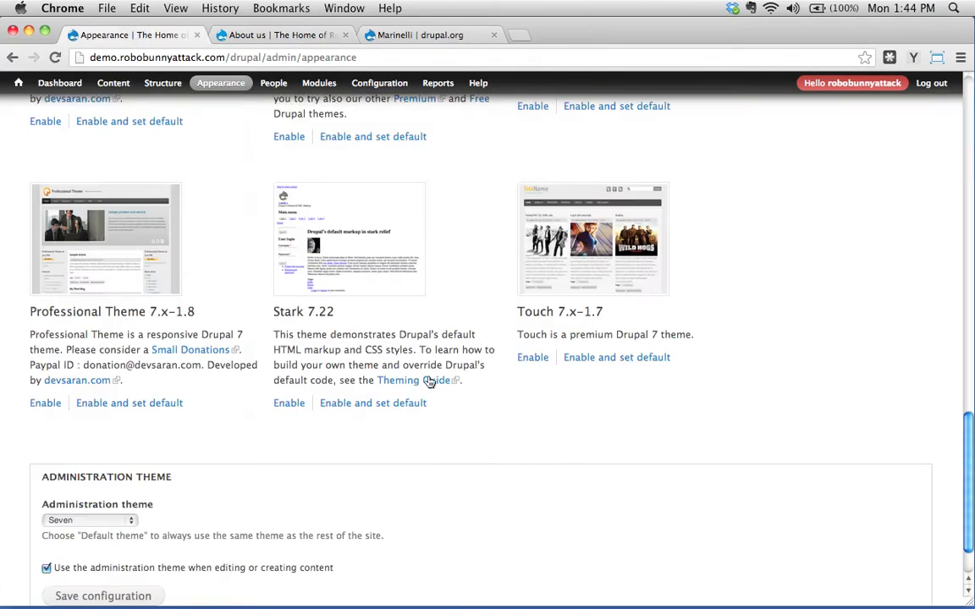
scroll(429, 382, up, 5)
scroll(125, 186, up, 1)
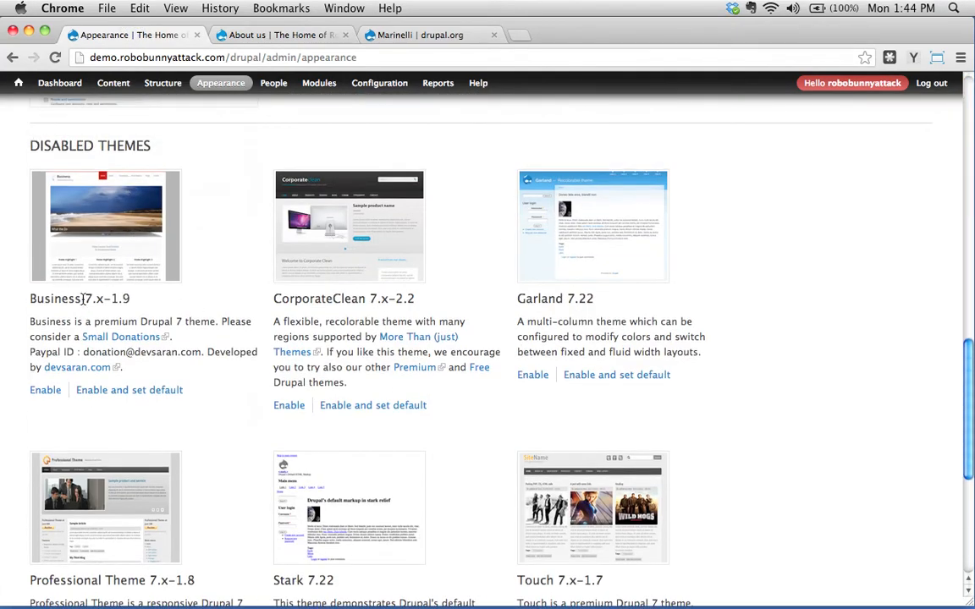
click(141, 390)
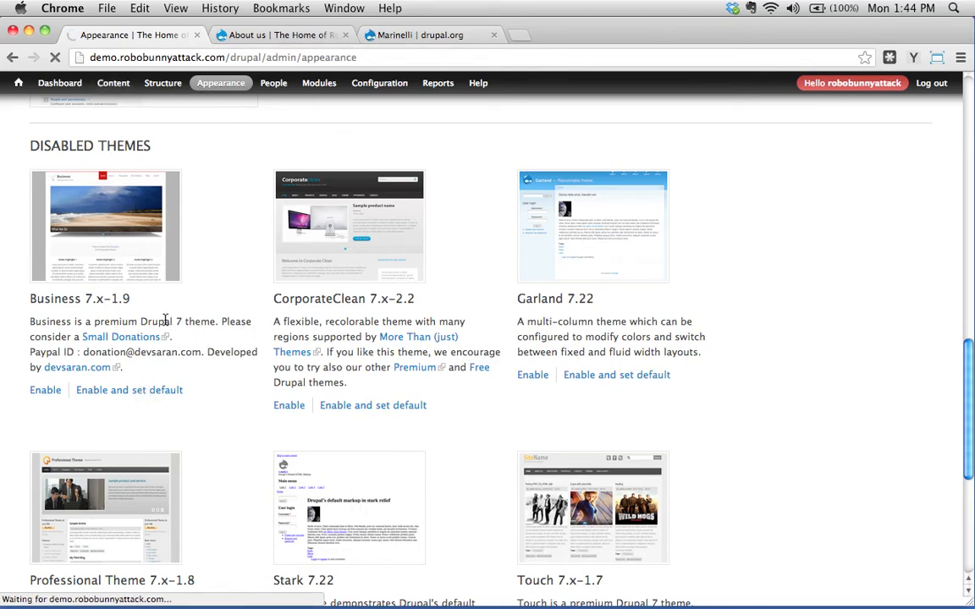
scroll(193, 208, up, 5)
- Disable the Blue Masters theme in the list of enabled themes
mouse_move(191, 129)
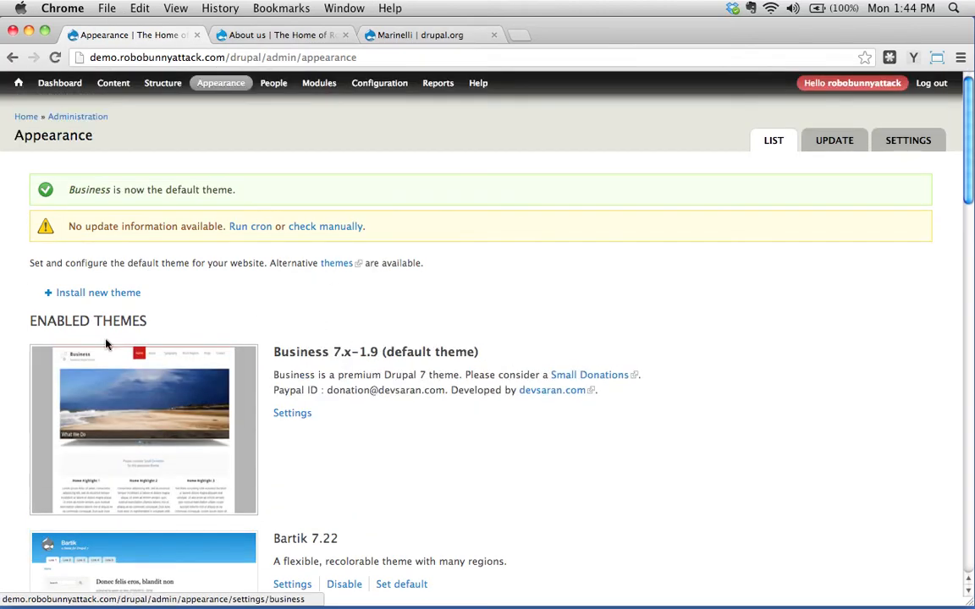
scroll(347, 434, down, 5)
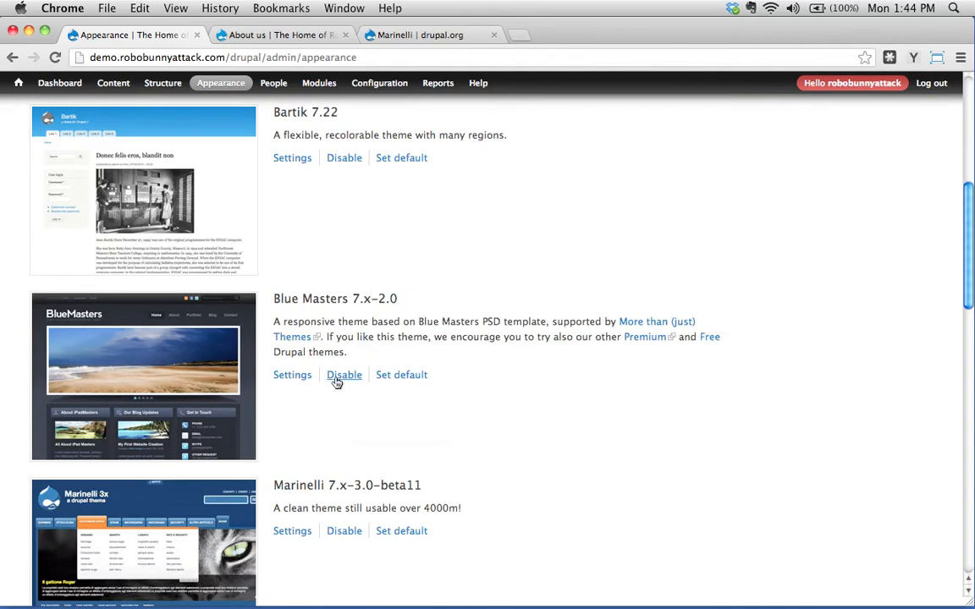
click(334, 375)
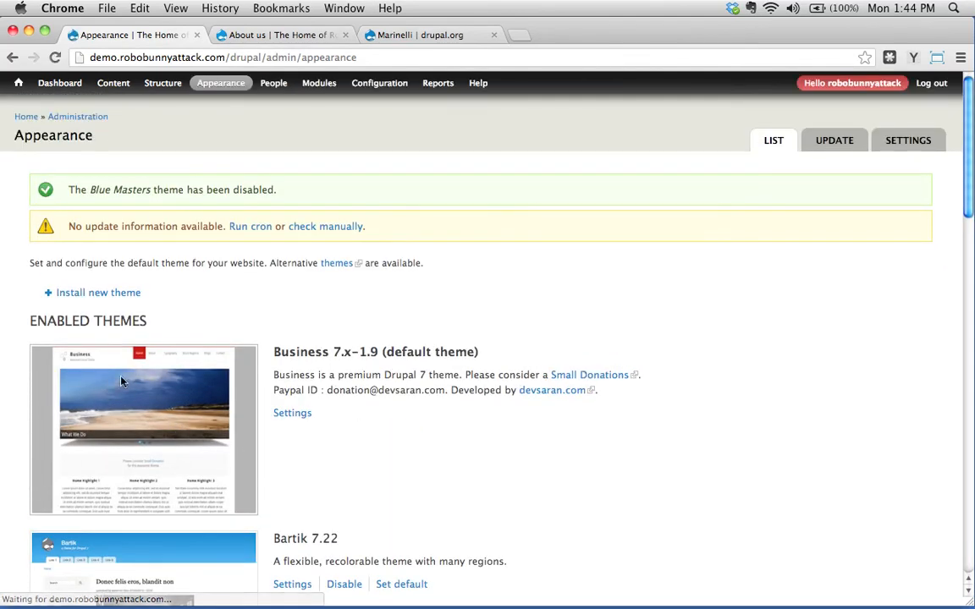
- Reload the About us page to check how it looks in the Business theme
click(279, 34)
click(54, 56)
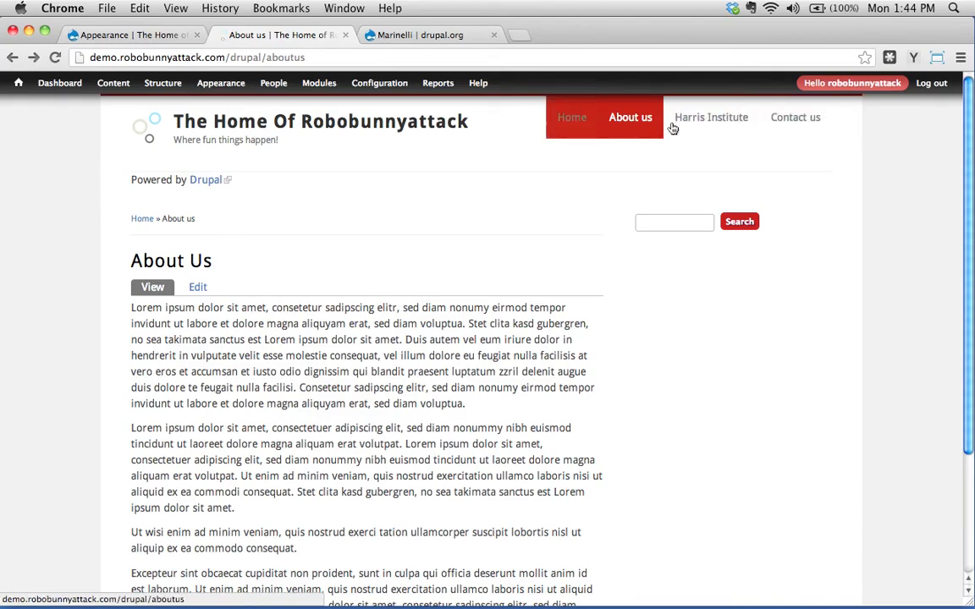
- Review the header, content and lower part of the About us page in the Business theme
scroll(338, 369, down, 1)
scroll(338, 369, down, 4)
scroll(339, 369, up, 4)
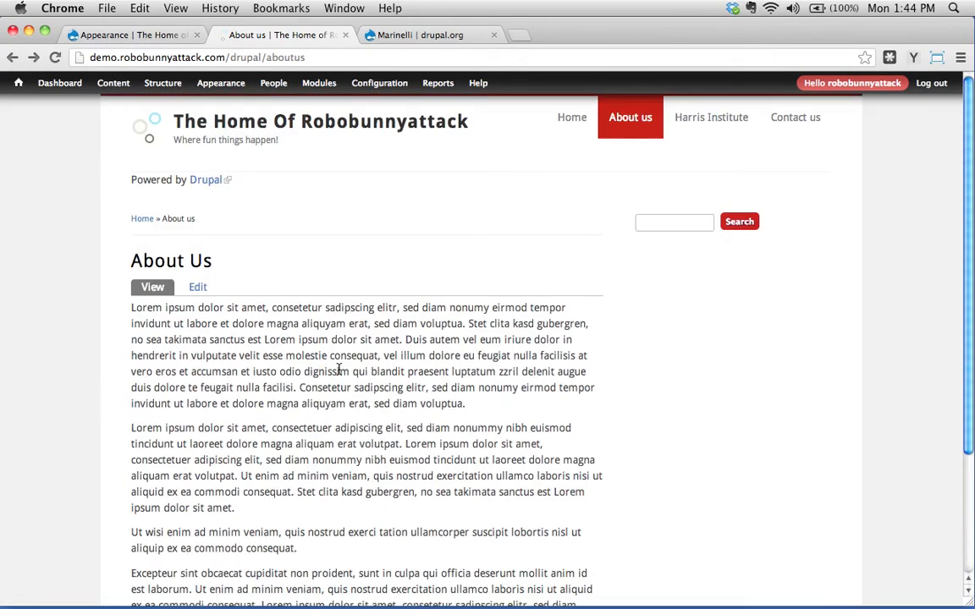
- Open the Business theme's settings from the Appearance page and examine its color scheme, preview and theme-specific options
click(128, 34)
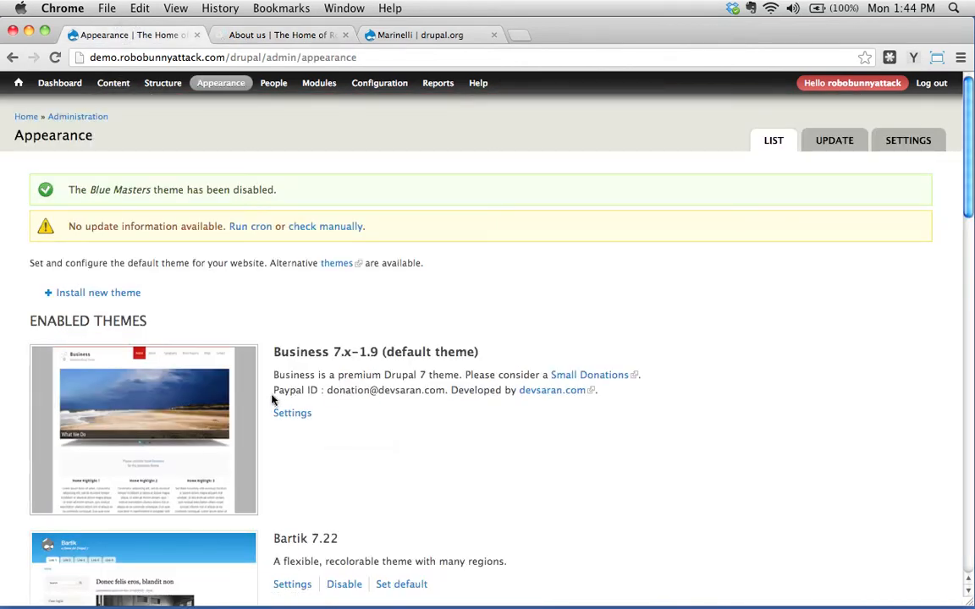
click(286, 414)
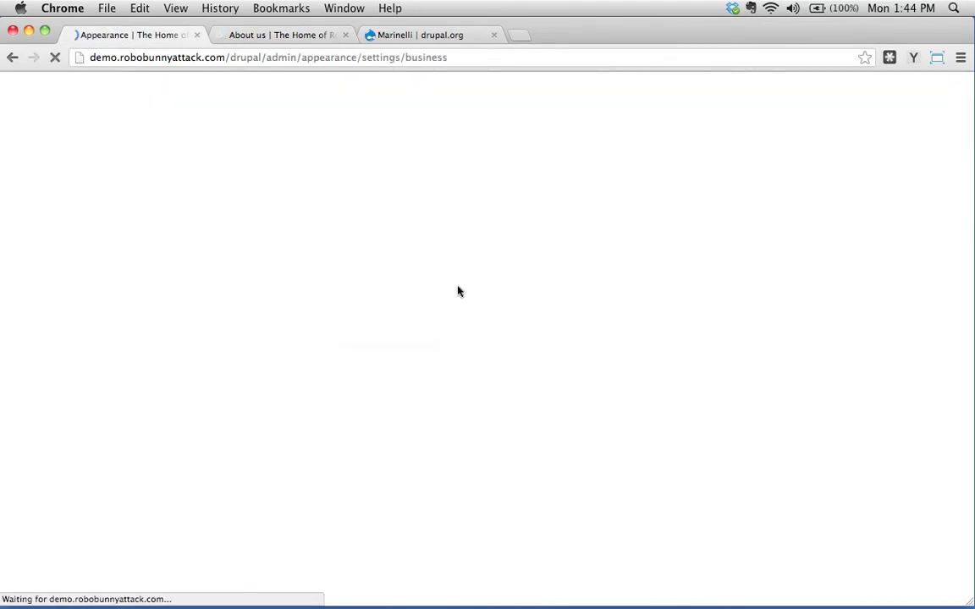
scroll(346, 288, down, 12)
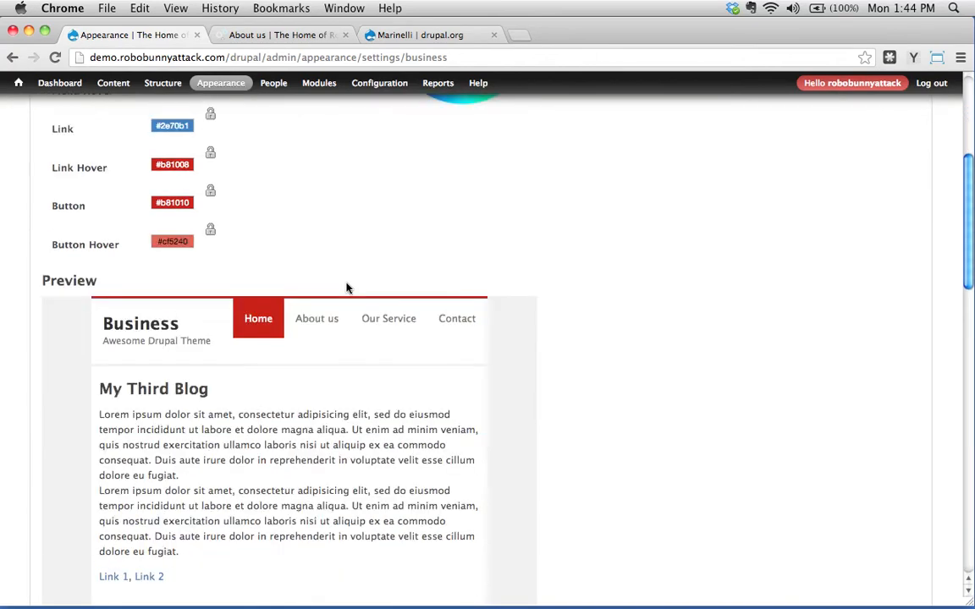
scroll(346, 288, down, 3)
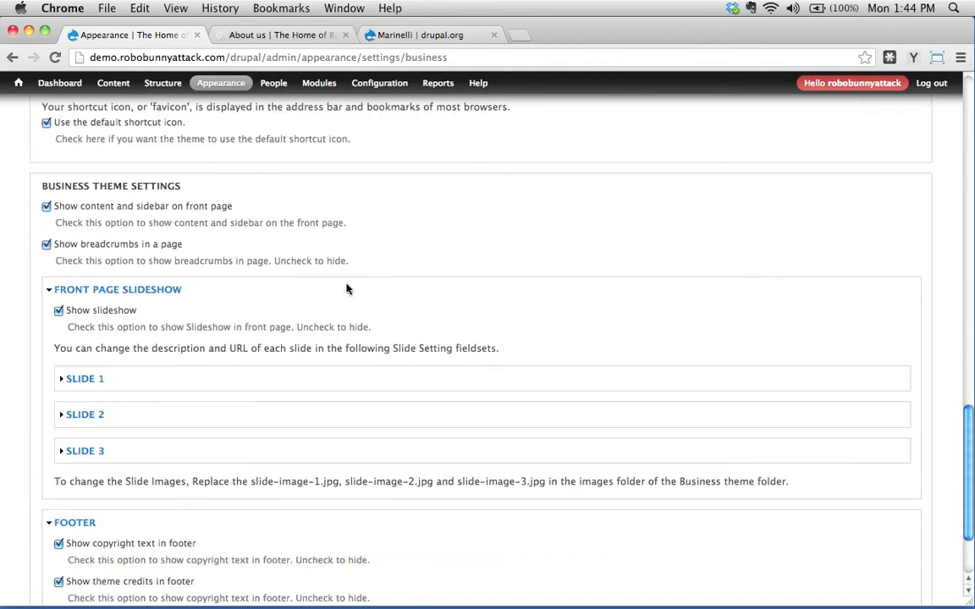
- Expand Slide 1 in the front page slideshow settings and examine its description and URL fields
click(76, 380)
scroll(252, 359, down, 1)
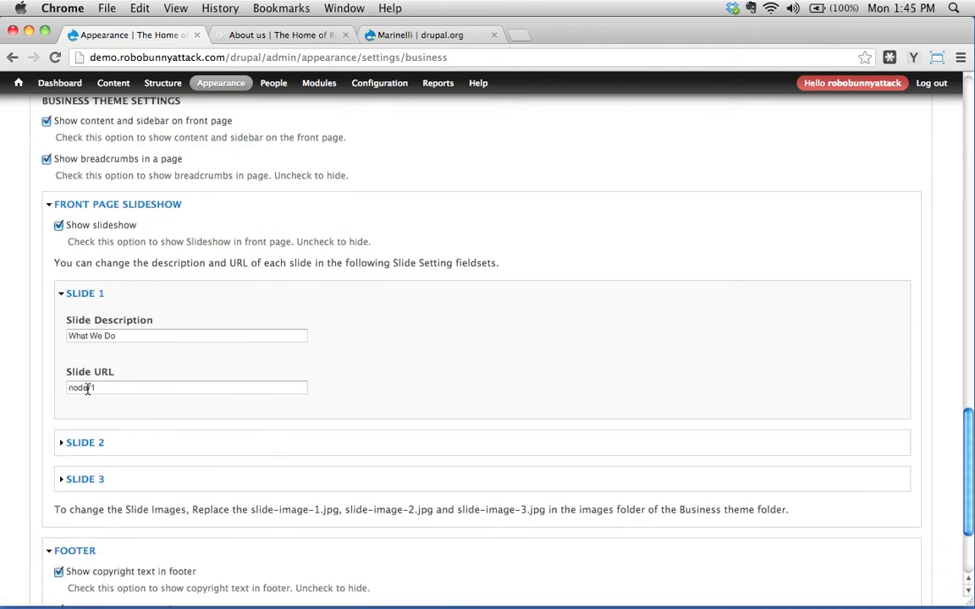
click(133, 339)
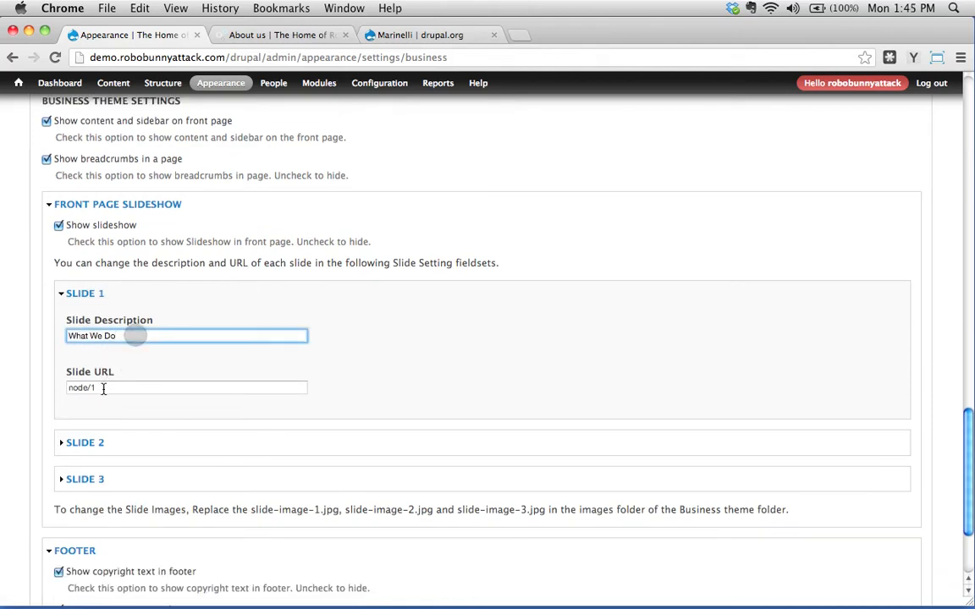
click(134, 388)
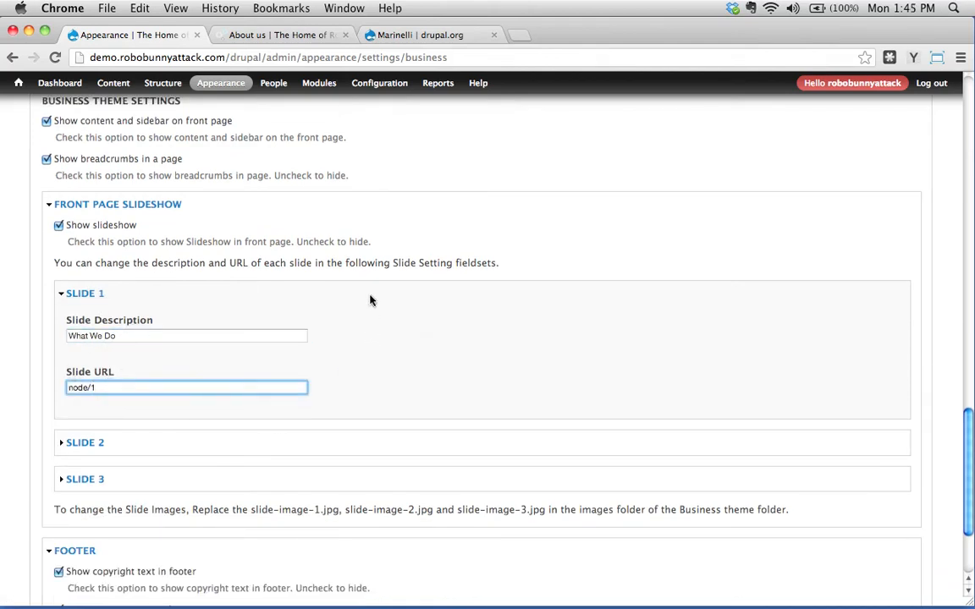
scroll(372, 301, up, 6)
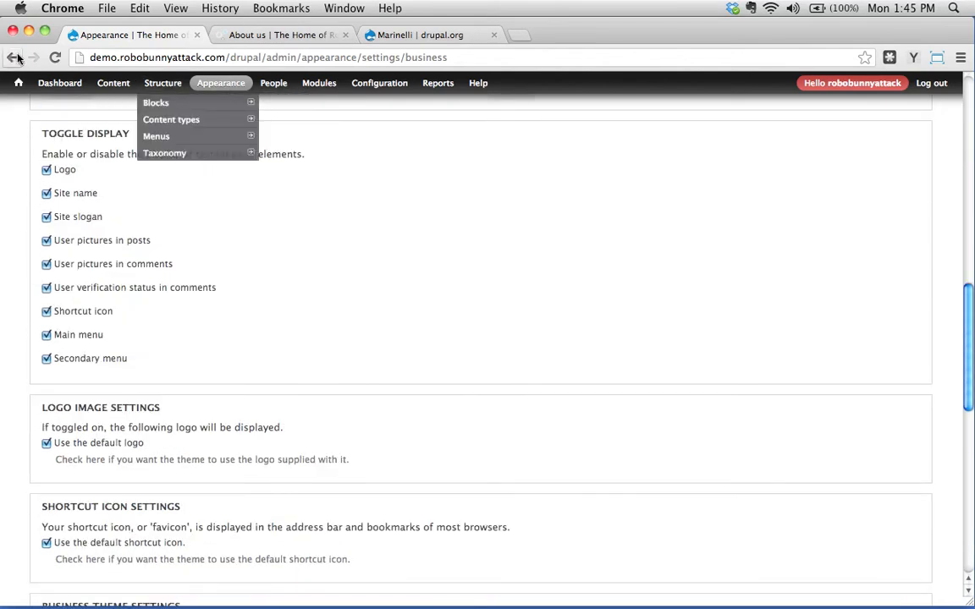
- Return to the Appearance page, enable the disabled CorporateClean 7.x-2.2 theme and set it as the site's default
click(17, 57)
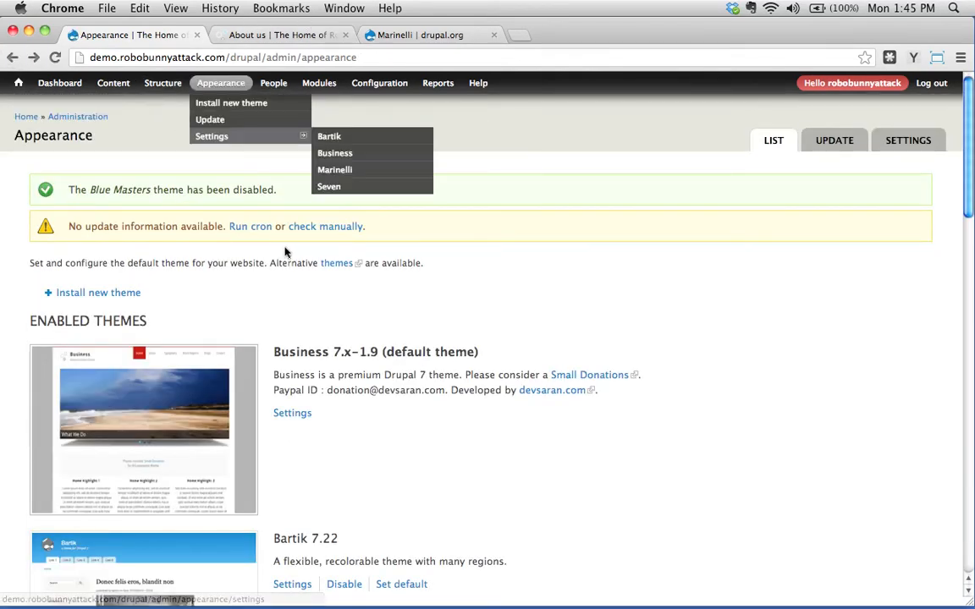
scroll(285, 252, down, 5)
scroll(377, 295, down, 1)
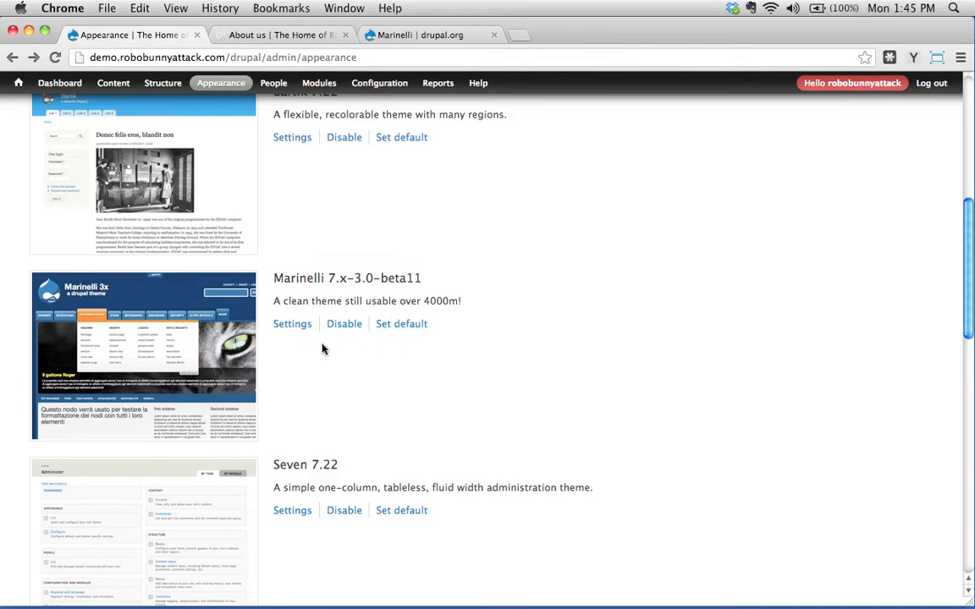
scroll(325, 364, down, 7)
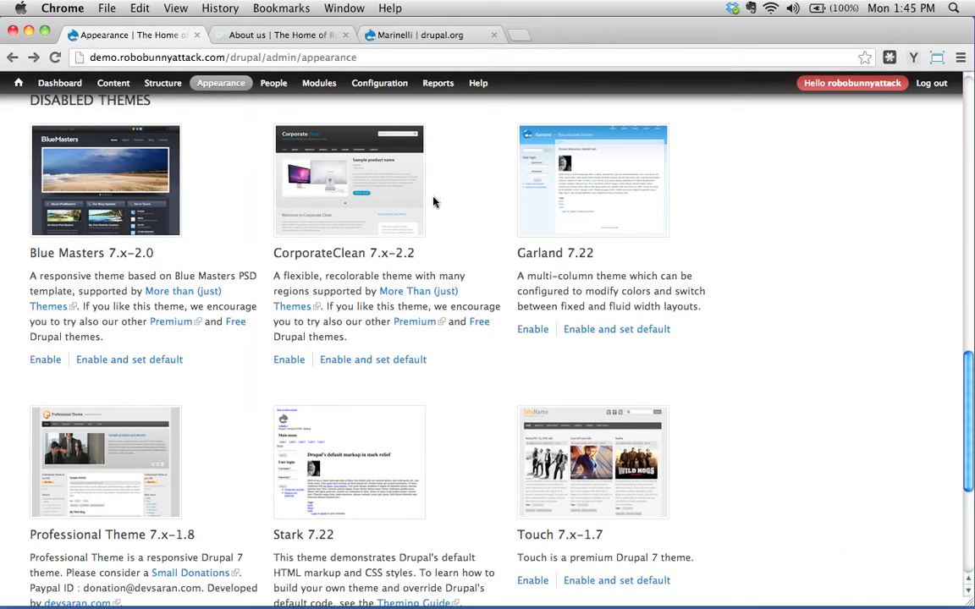
click(353, 361)
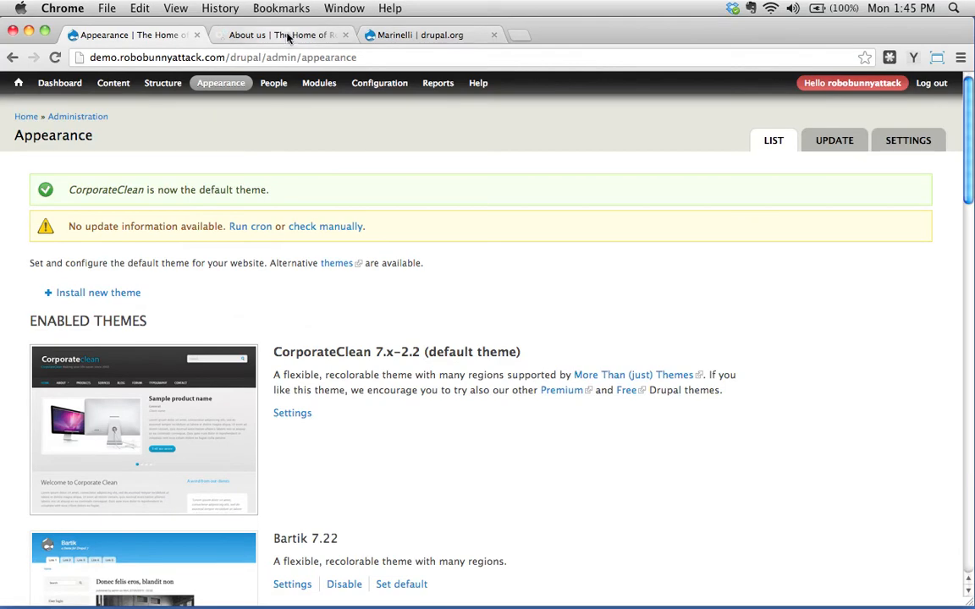
- Reload the About us page in the CorporateClean theme and open the home page to review its header, slideshow and footer
click(287, 38)
click(54, 57)
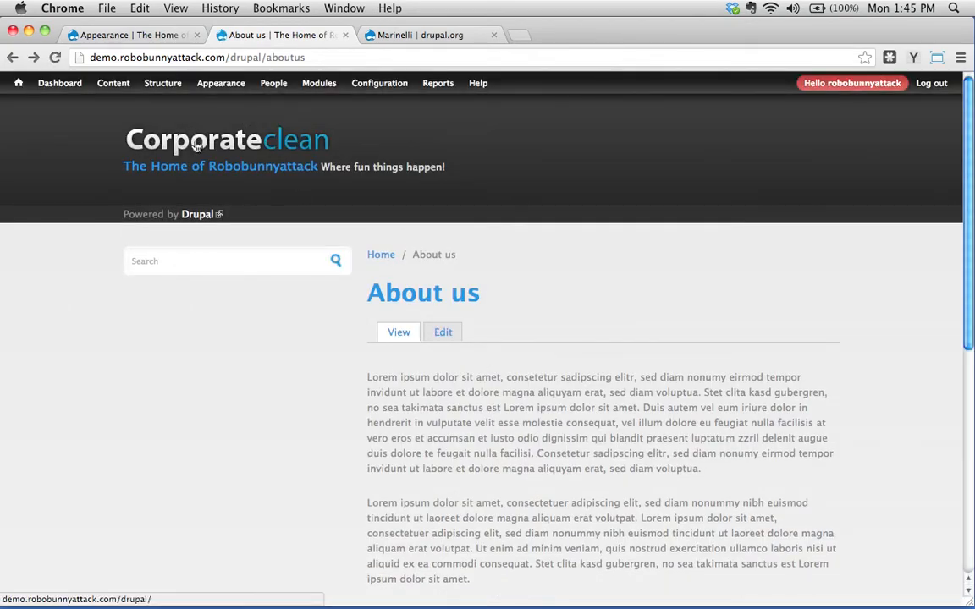
click(176, 127)
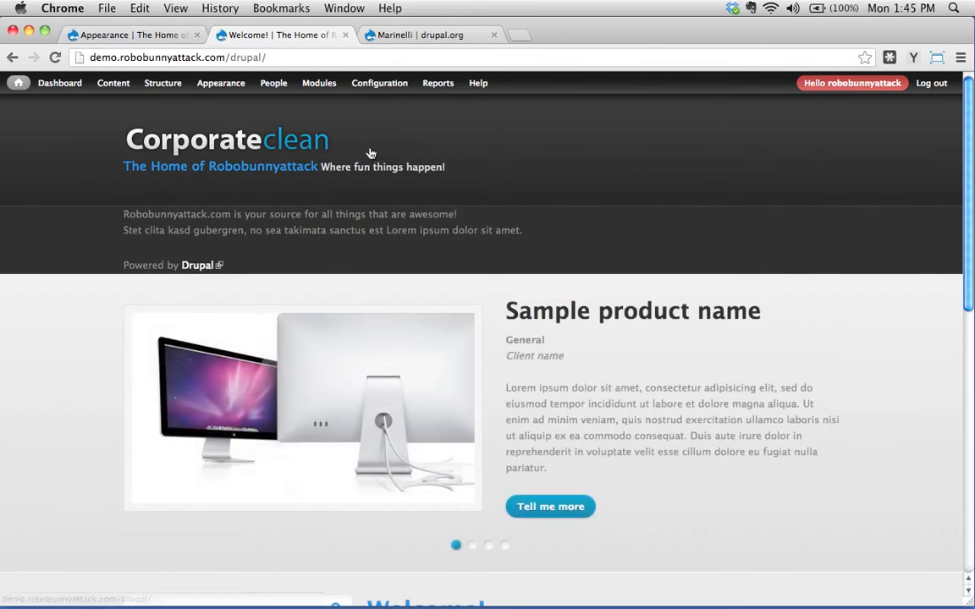
scroll(462, 204, down, 10)
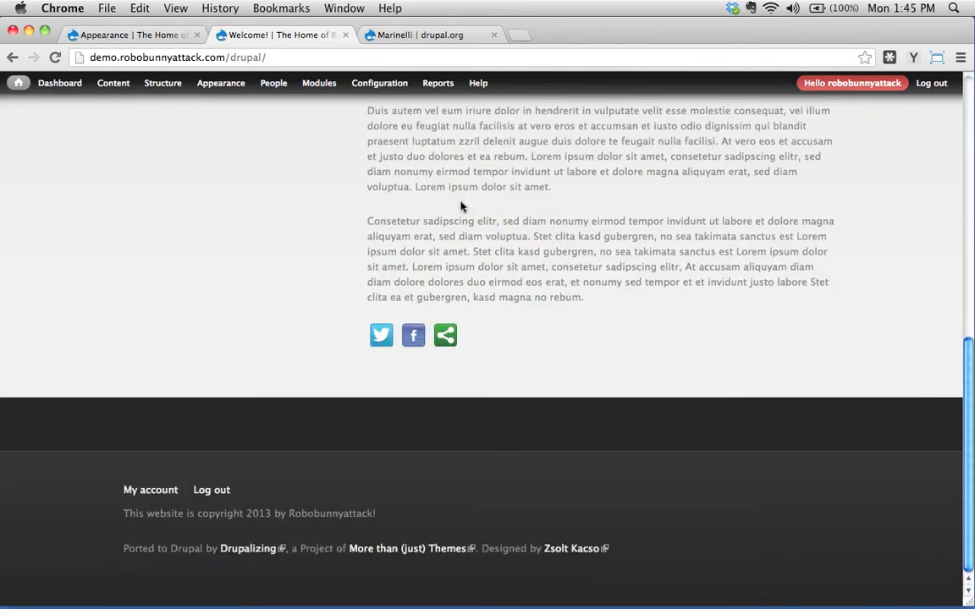
scroll(461, 206, up, 10)
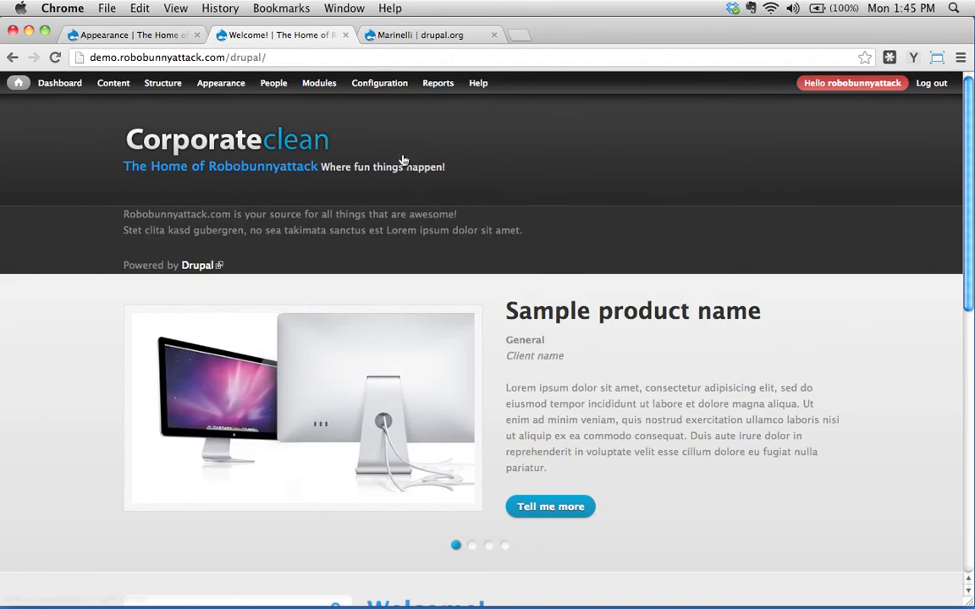
scroll(567, 228, down, 10)
scroll(566, 233, up, 10)
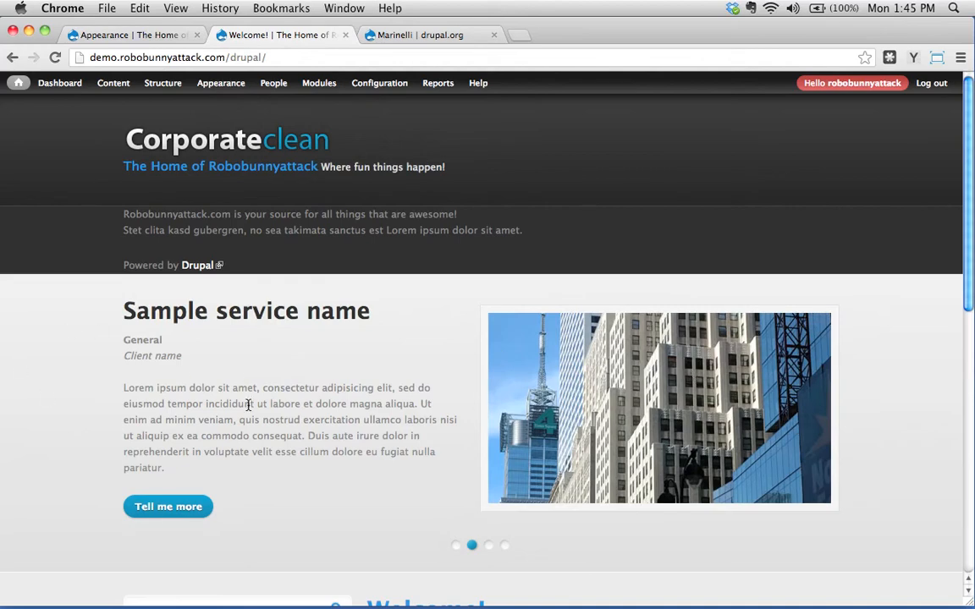
scroll(331, 273, down, 5)
scroll(366, 275, up, 5)
- Open the CorporateClean theme's settings from the Appearance page and examine its color scheme, preview and available color sets
click(127, 35)
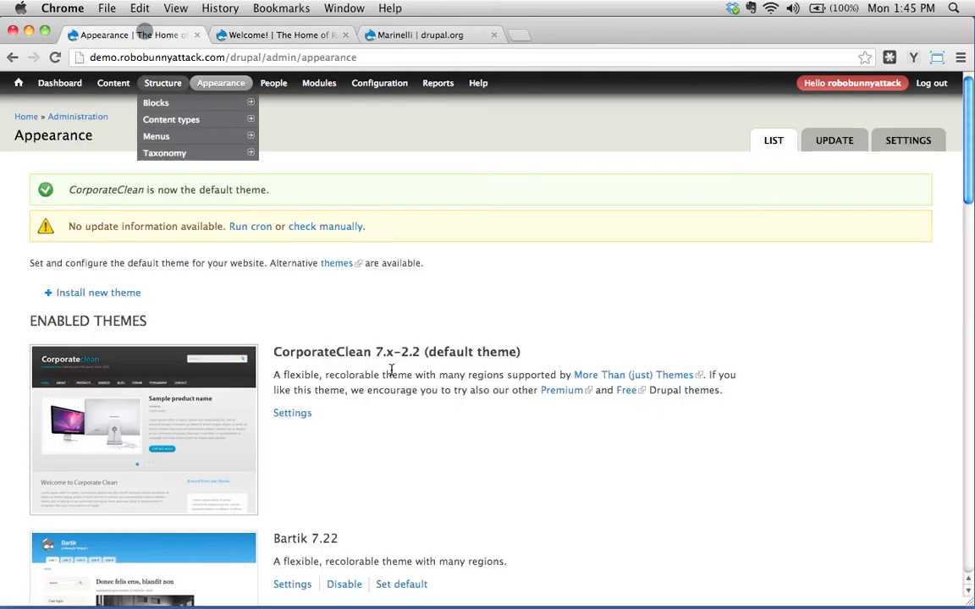
click(291, 413)
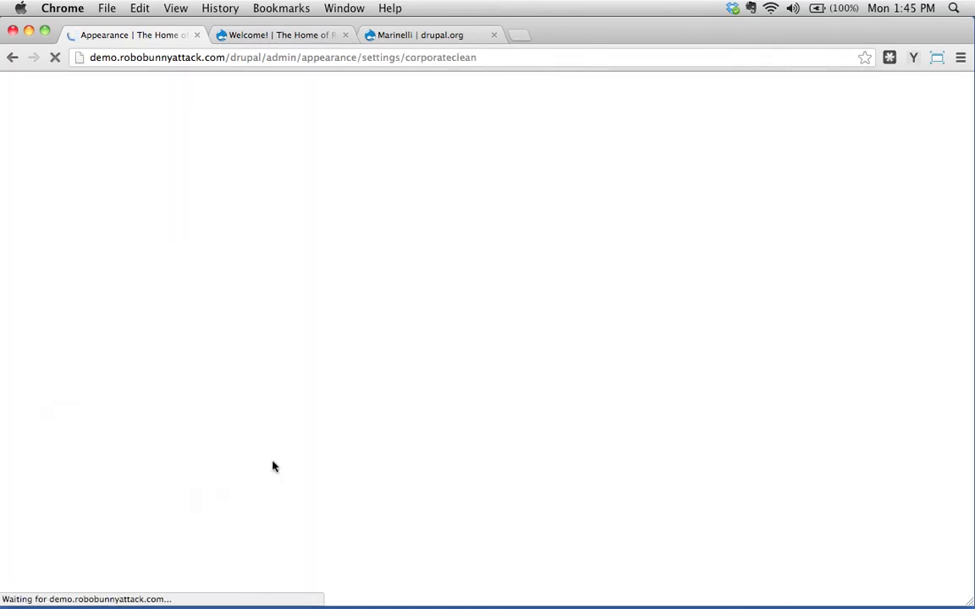
scroll(358, 409, down, 15)
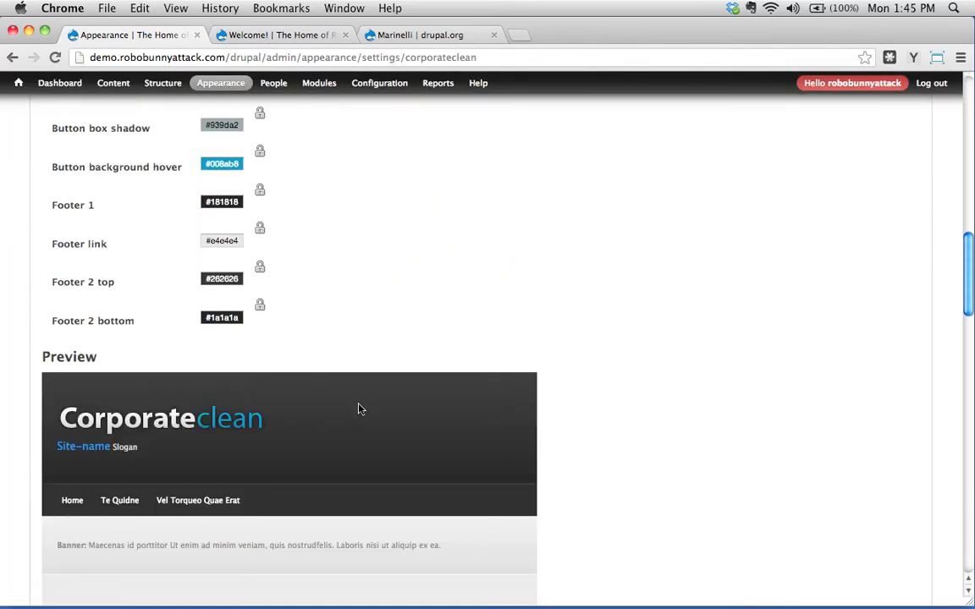
scroll(224, 253, down, 3)
scroll(235, 290, up, 15)
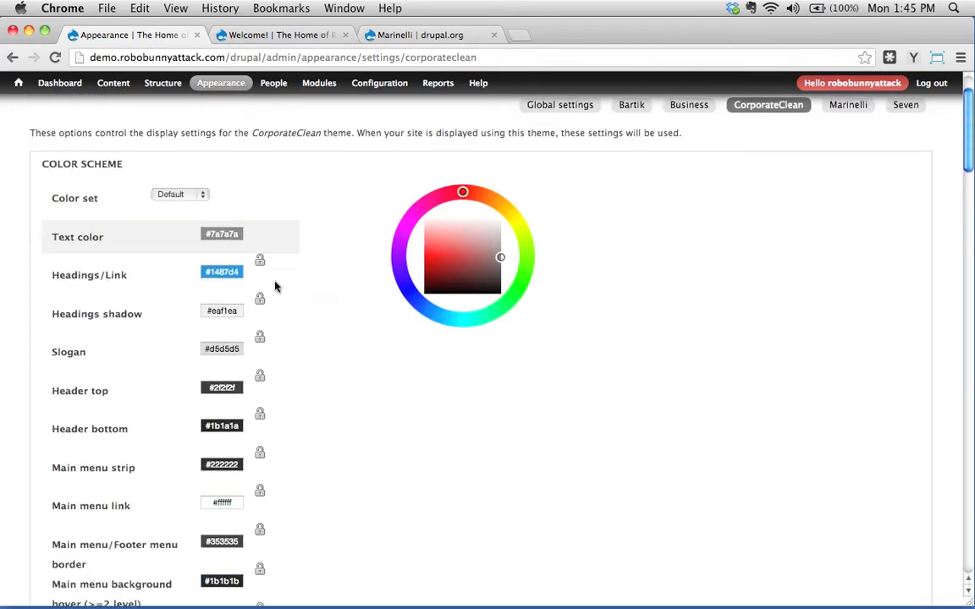
click(166, 197)
click(278, 180)
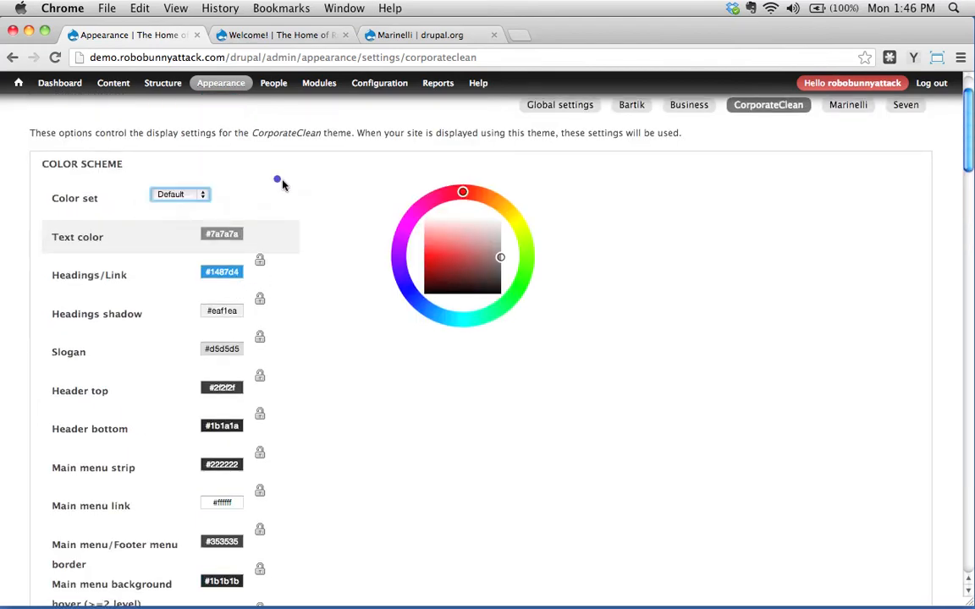
- Examine CorporateClean's display toggles and its breadcrumb, front page slideshow and responsive settings
scroll(313, 237, down, 5)
scroll(337, 272, down, 15)
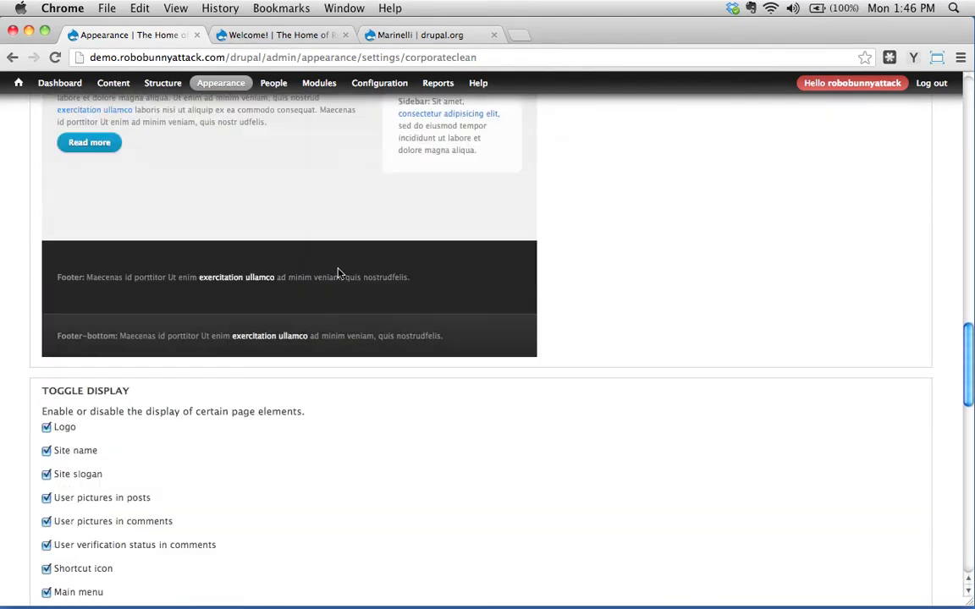
scroll(338, 273, down, 15)
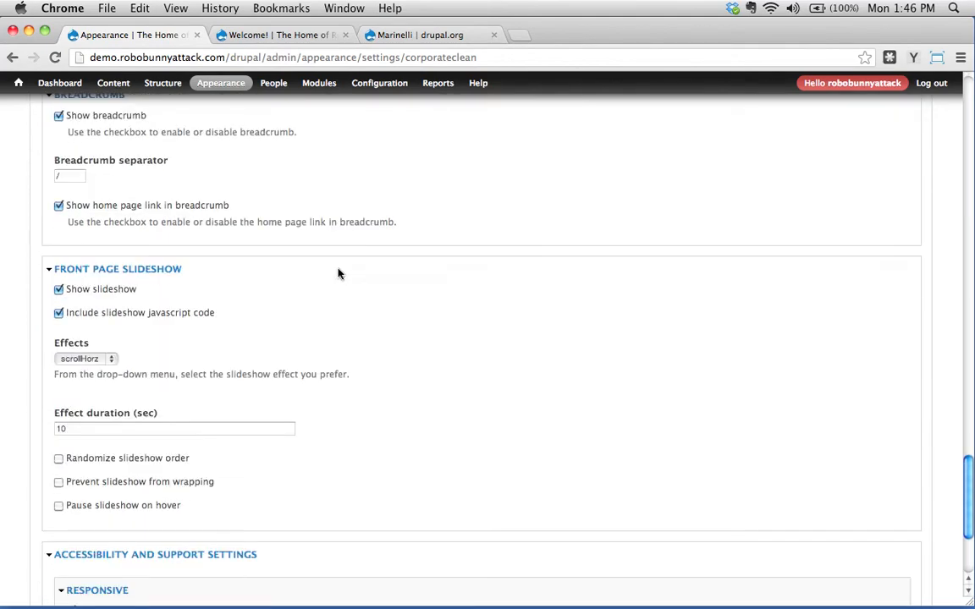
scroll(440, 364, down, 3)
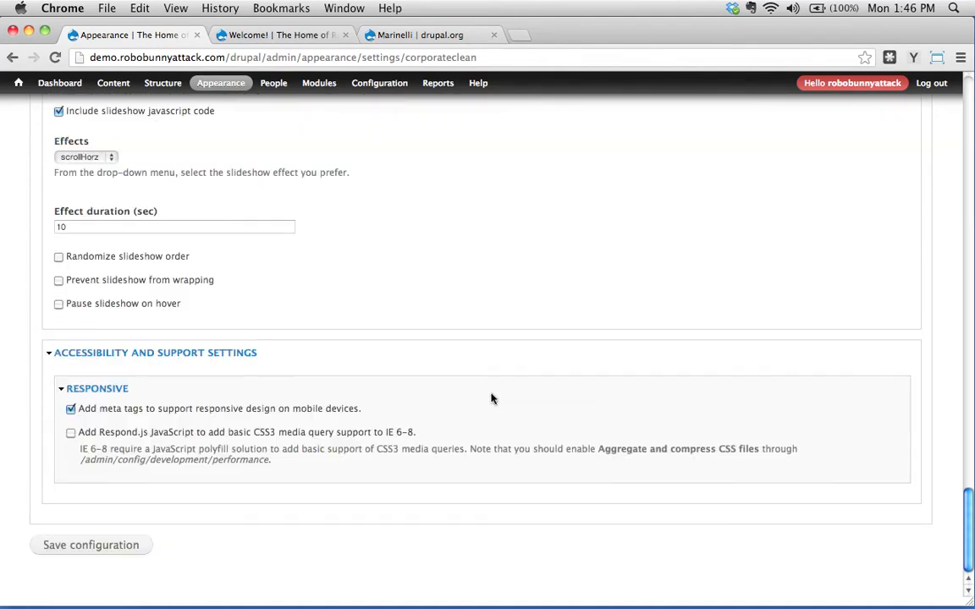
scroll(490, 399, up, 20)
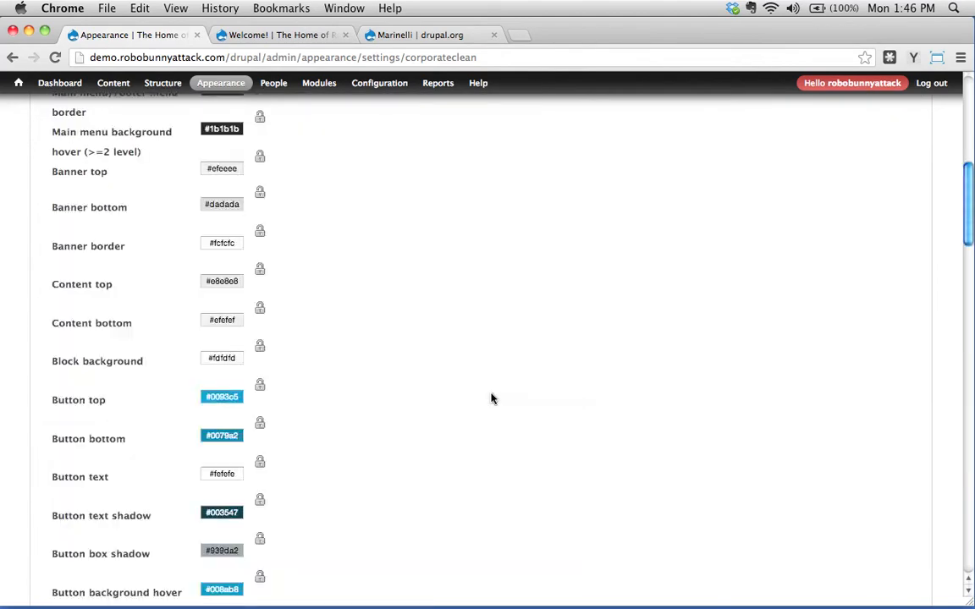
scroll(491, 398, up, 10)
- Open the site's menu settings, keep Main menu as the source for the Main links and save the configuration
mouse_move(163, 87)
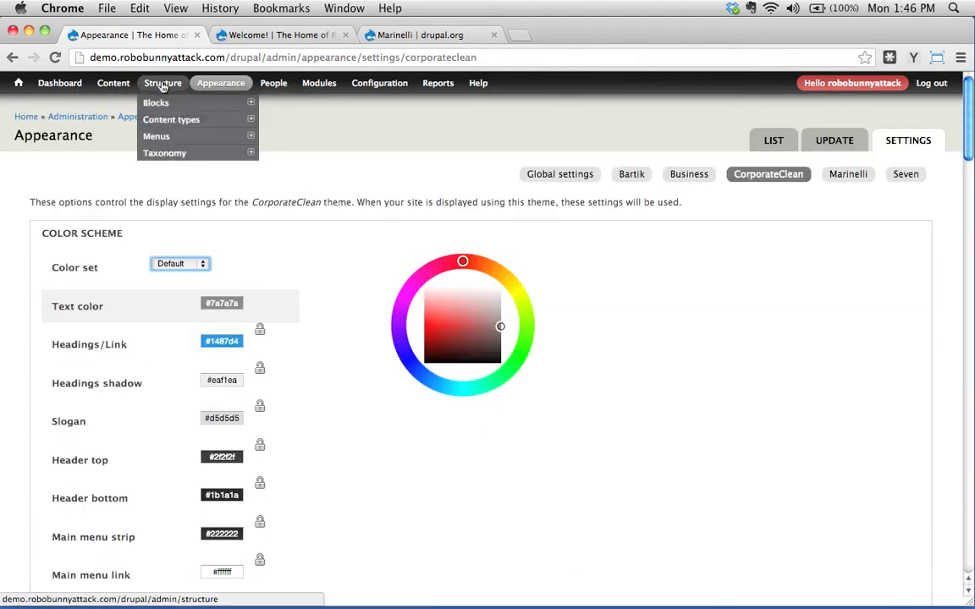
click(150, 137)
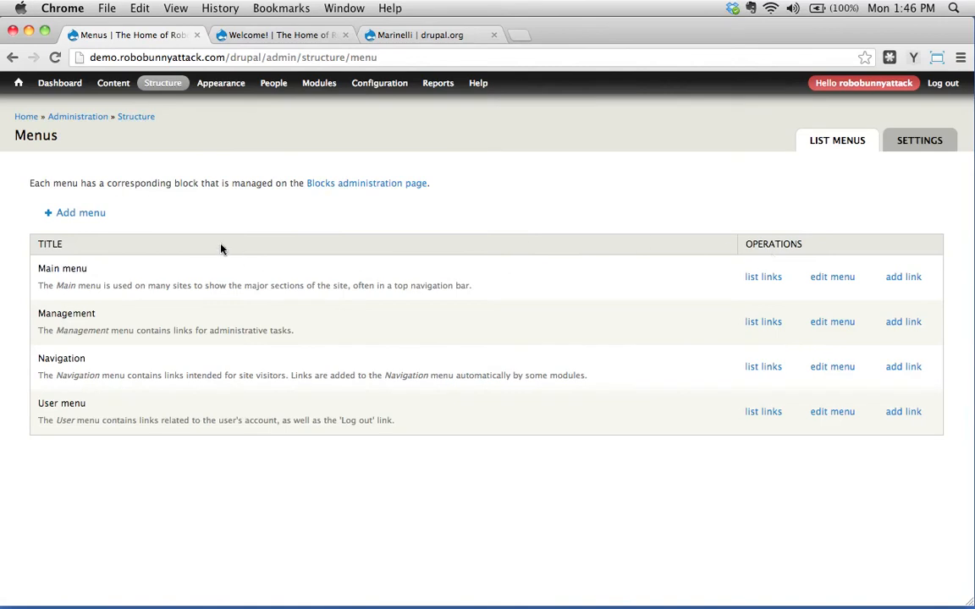
click(930, 142)
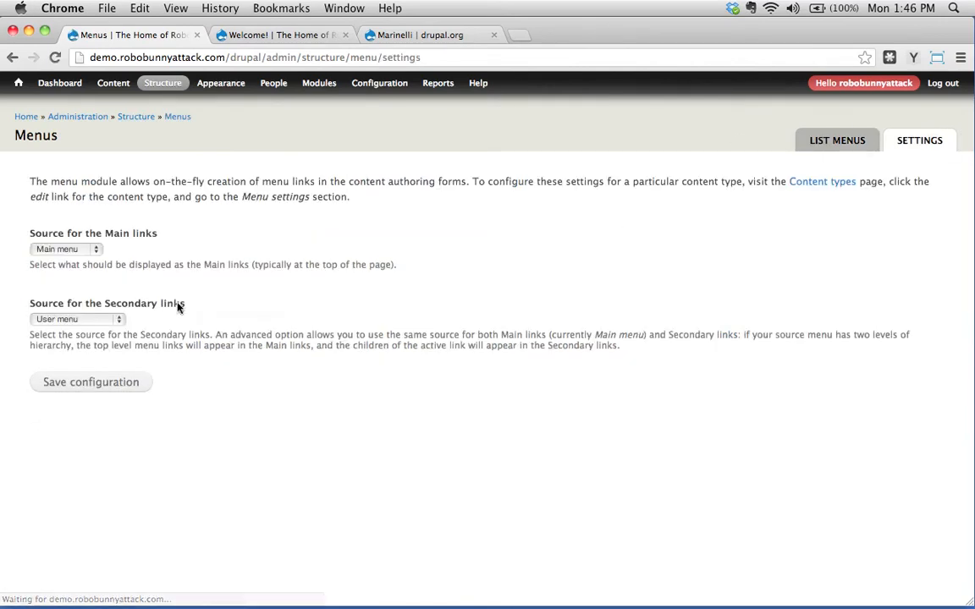
click(66, 249)
click(66, 248)
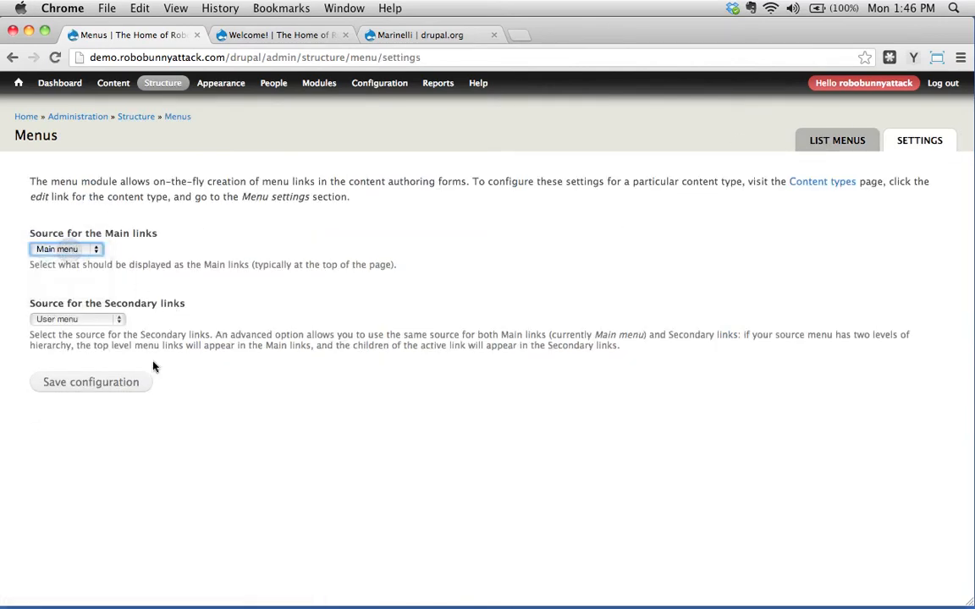
click(93, 383)
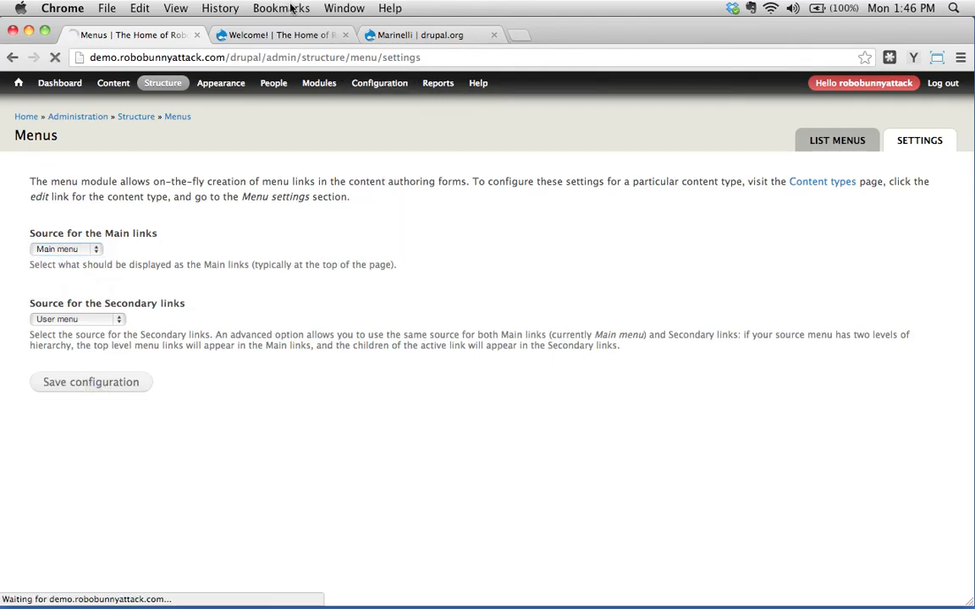
- Reload the home page to check its header for the main menu, and return to the menu settings
click(278, 35)
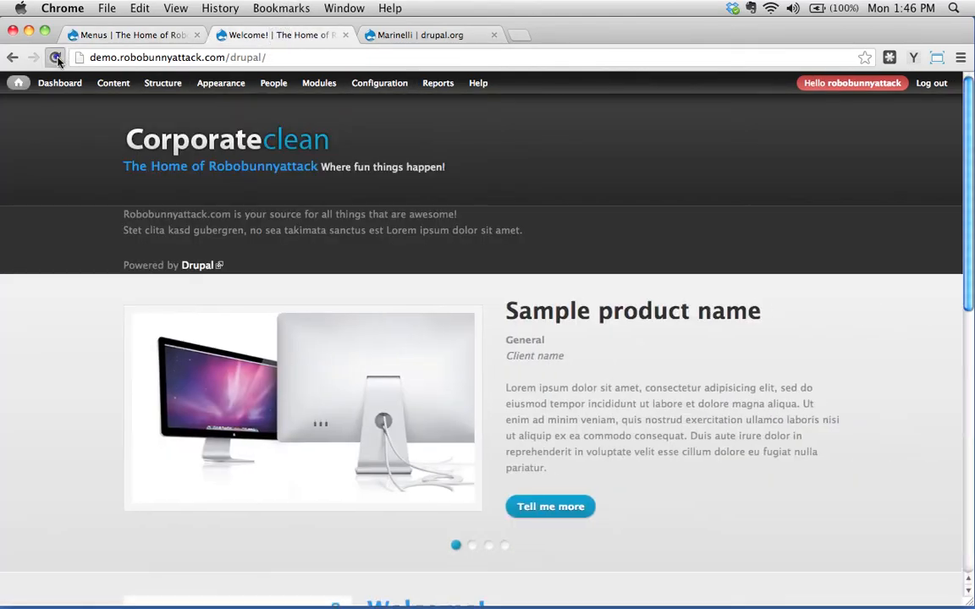
click(56, 58)
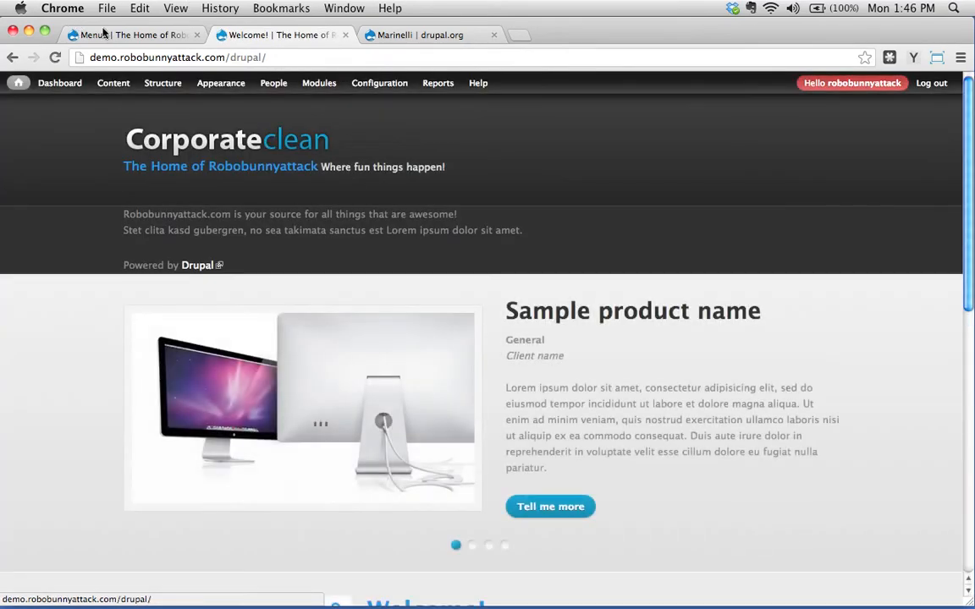
click(127, 35)
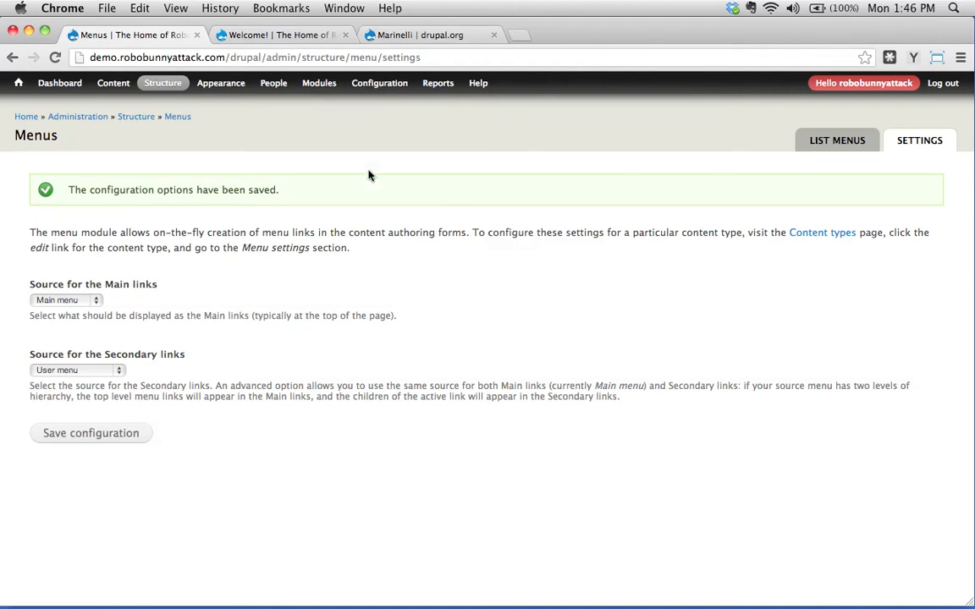
- Open the Appearance page and set the Marinelli 7.x-3.0-beta11 theme as the default
mouse_move(157, 84)
mouse_move(137, 102)
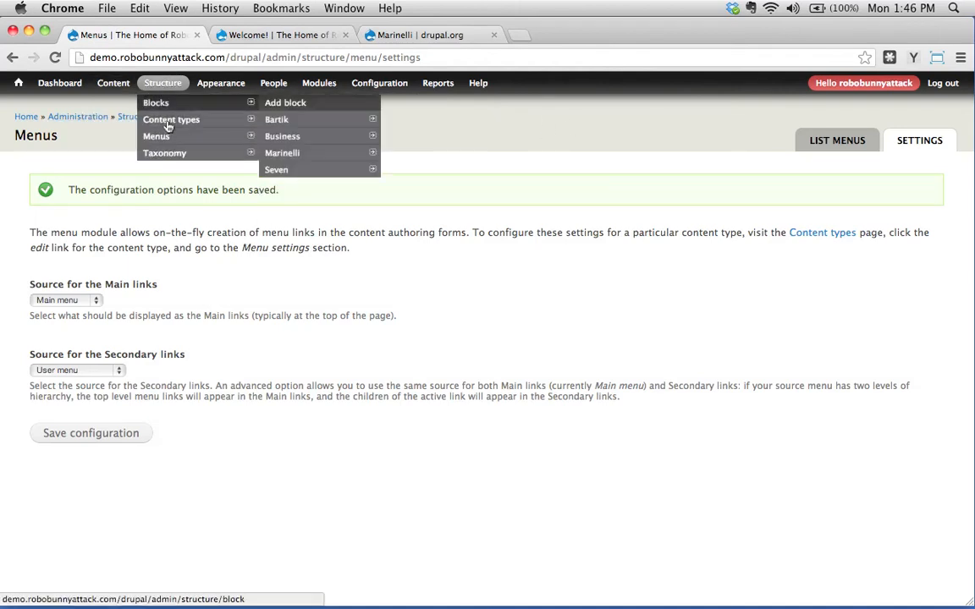
click(218, 83)
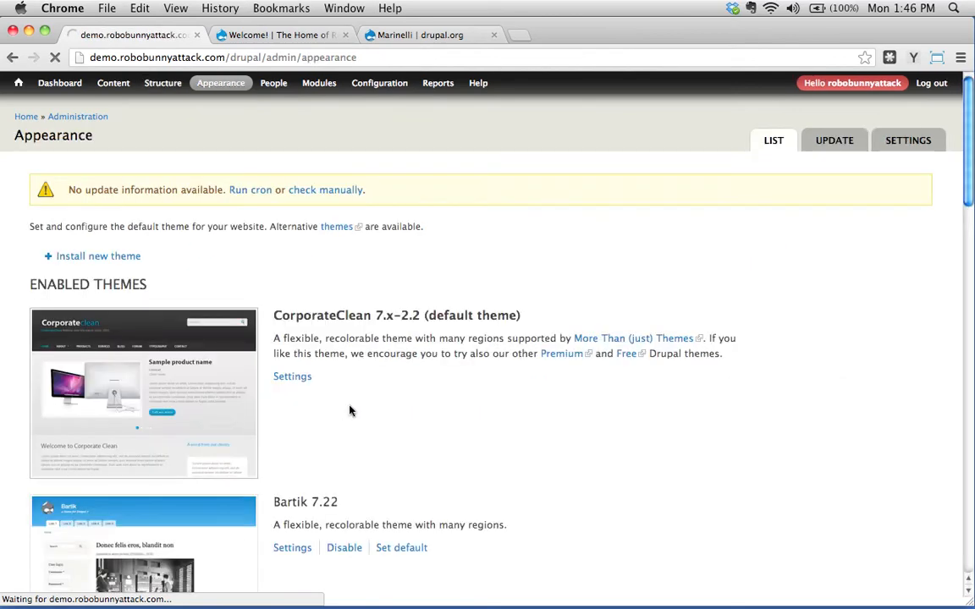
scroll(279, 418, down, 8)
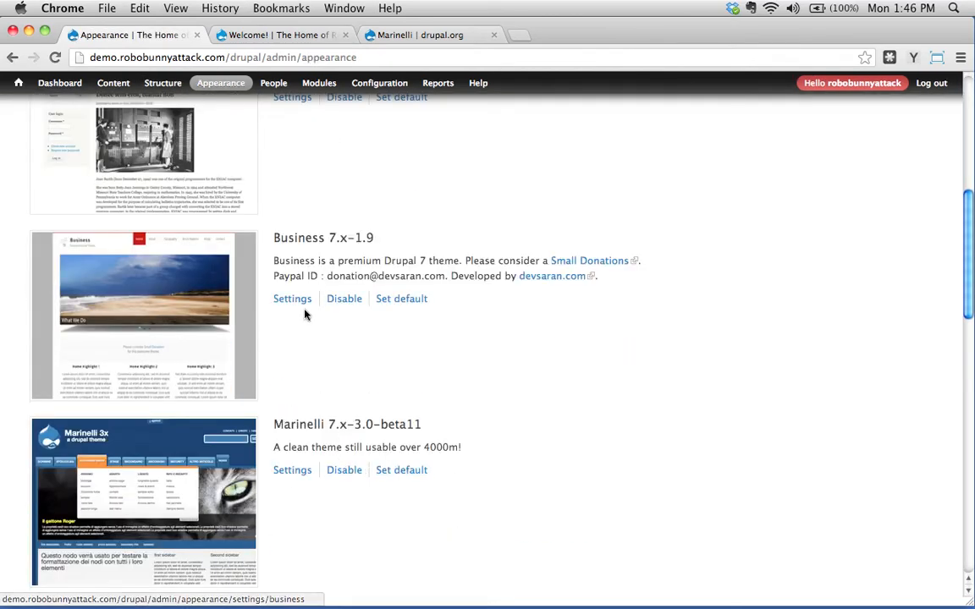
scroll(153, 439, down, 1)
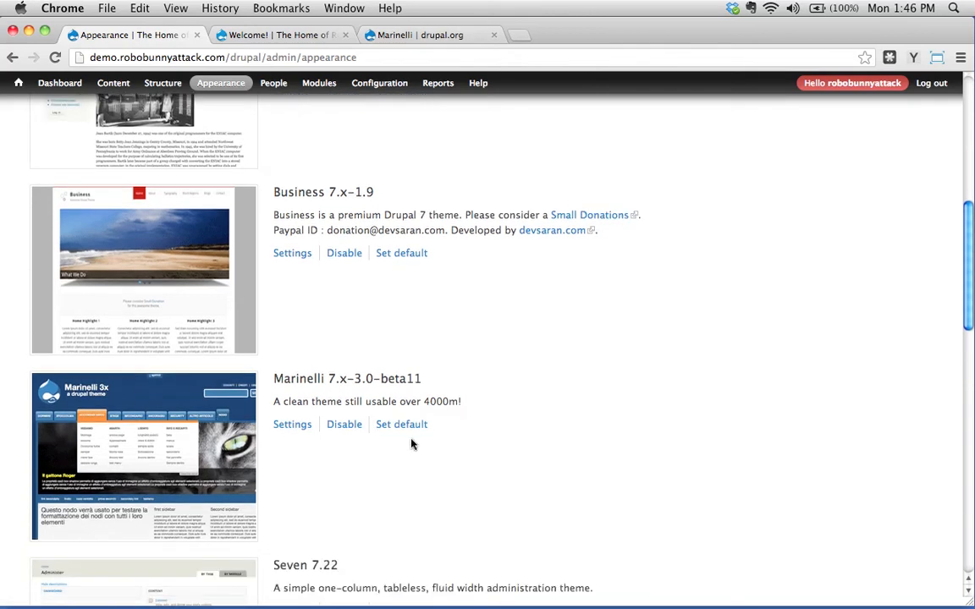
click(409, 430)
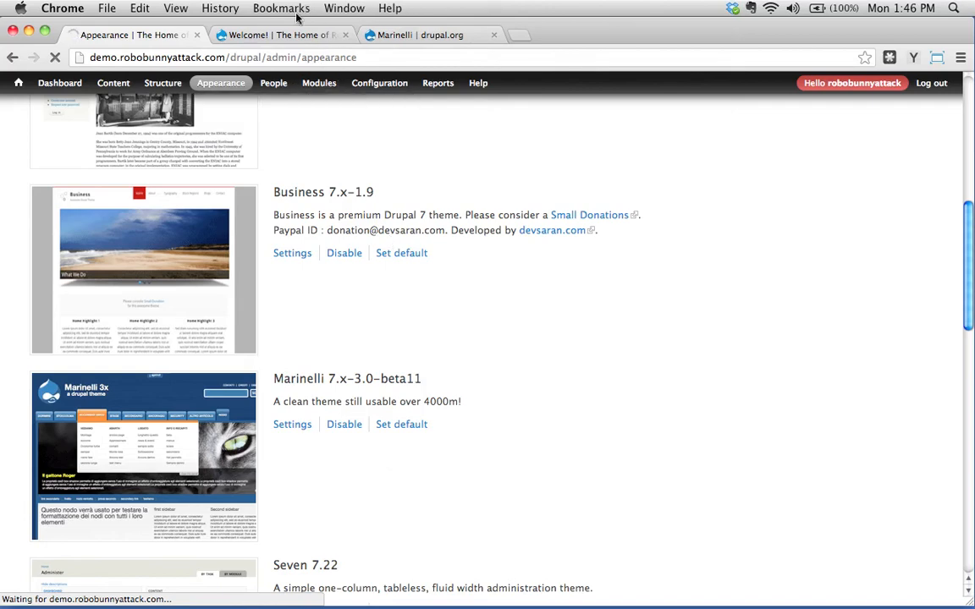
- Disable the Bartik and Business themes in the enabled themes list
scroll(406, 389, down, 5)
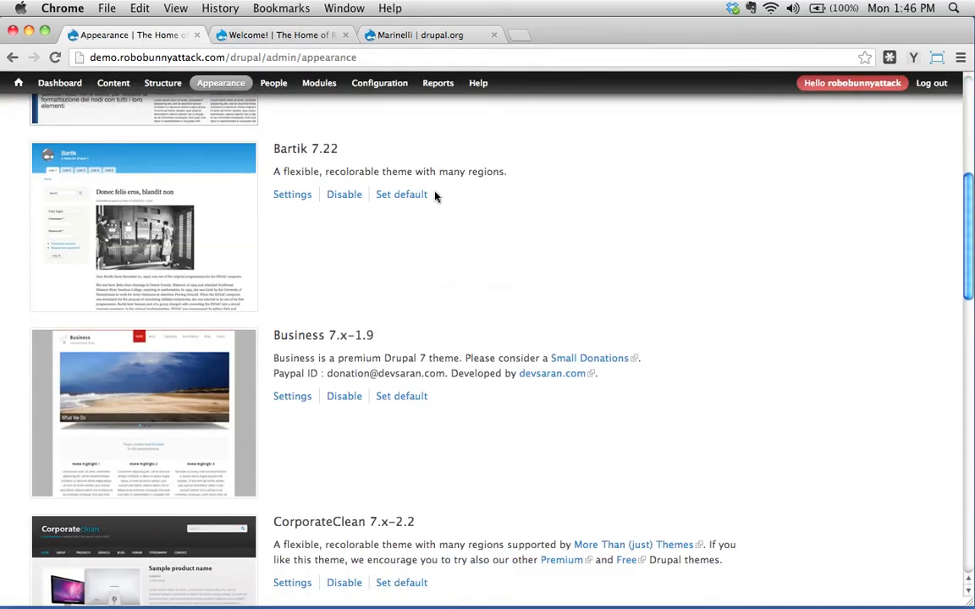
click(346, 195)
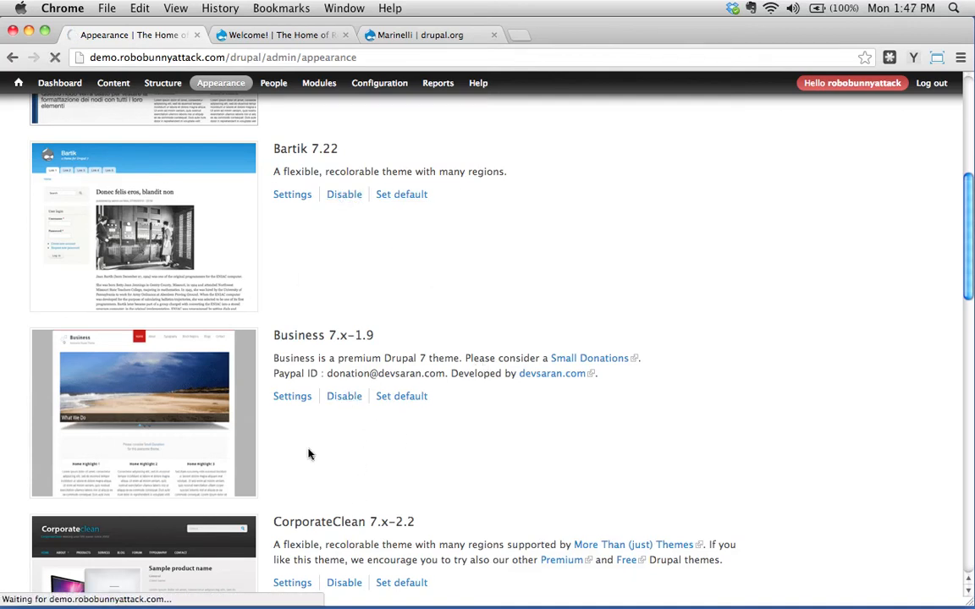
scroll(322, 460, down, 1)
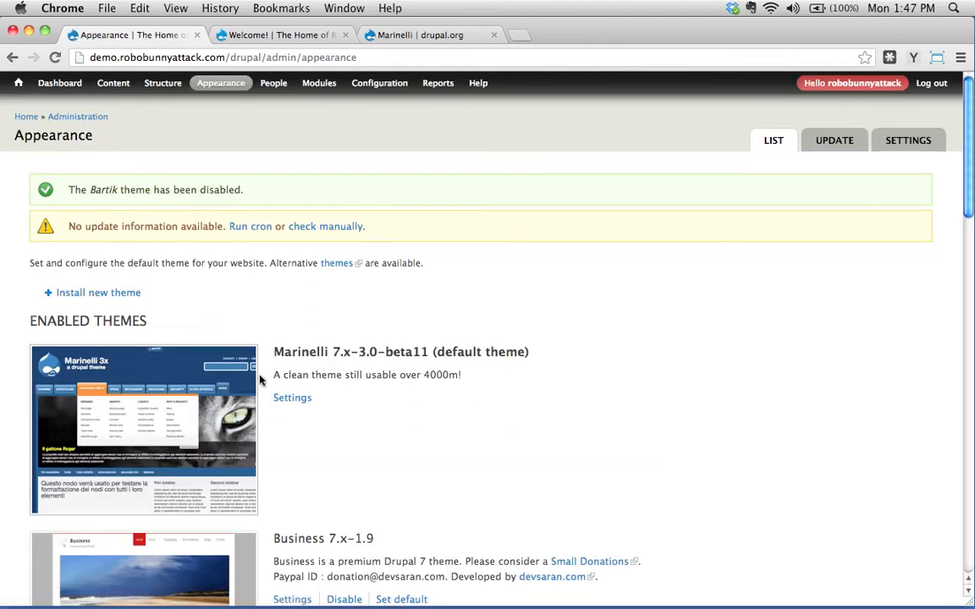
scroll(254, 373, down, 5)
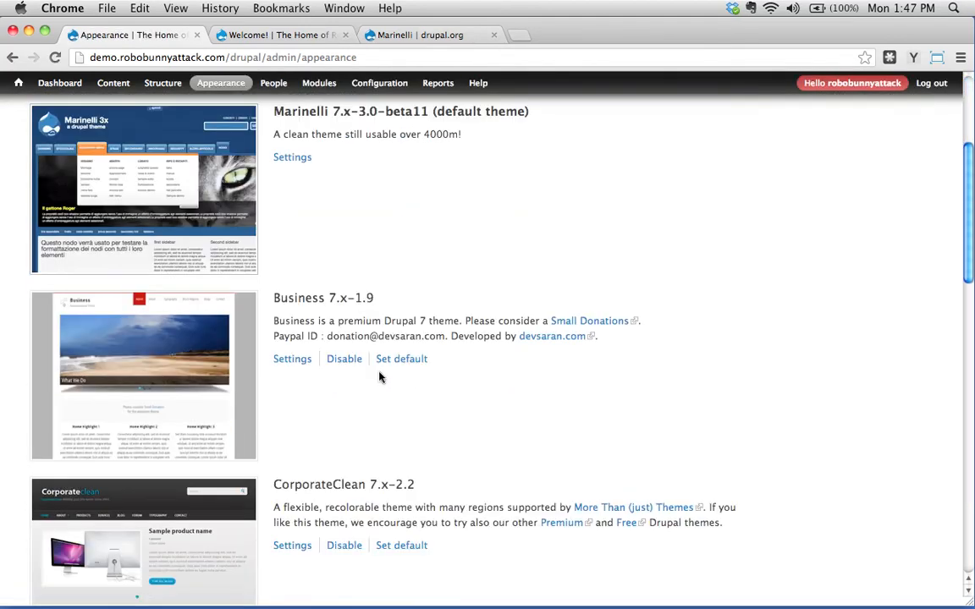
click(333, 364)
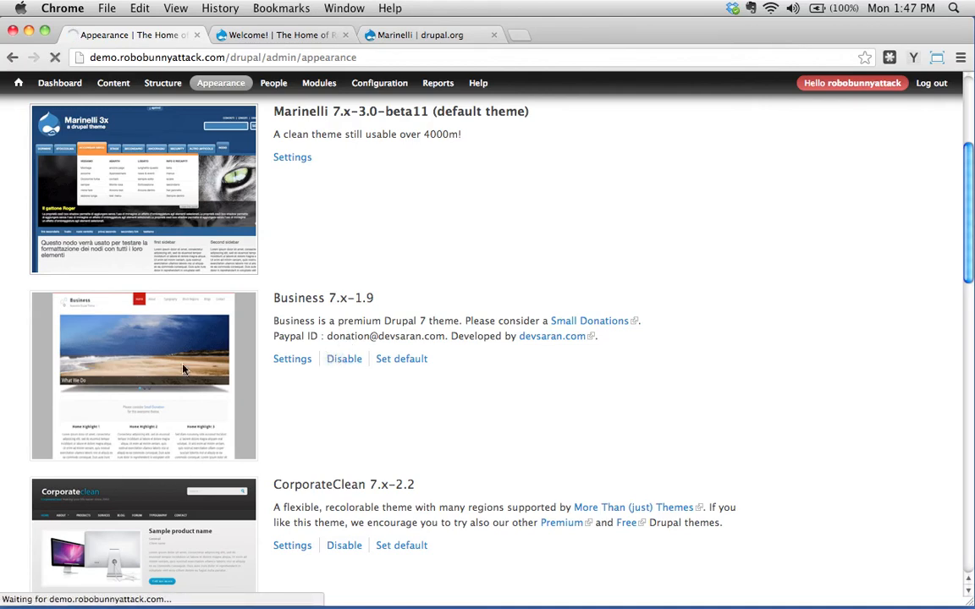
- Reload the site's home page and examine its header, main menu, banner and content in the Marinelli theme
click(289, 33)
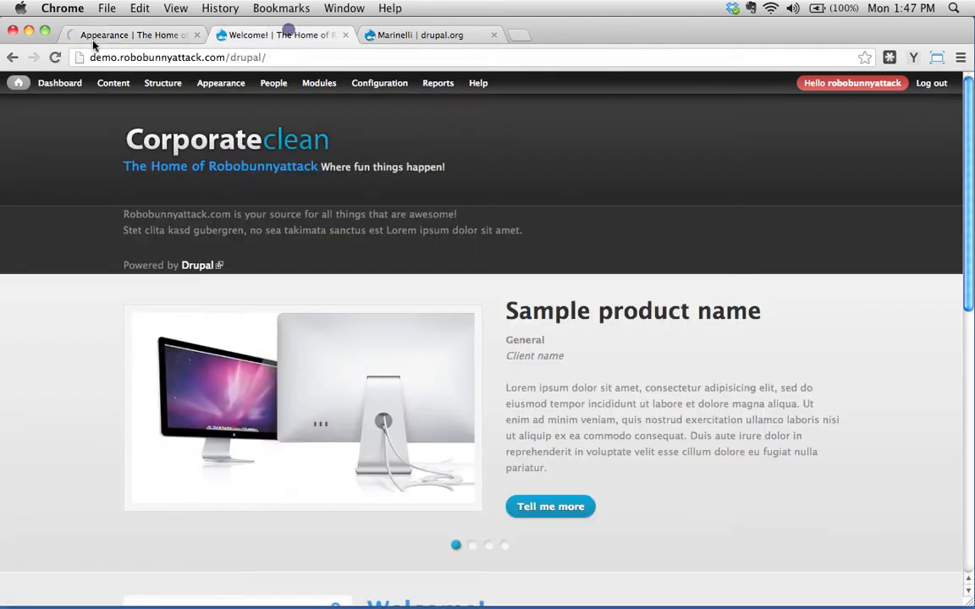
click(55, 57)
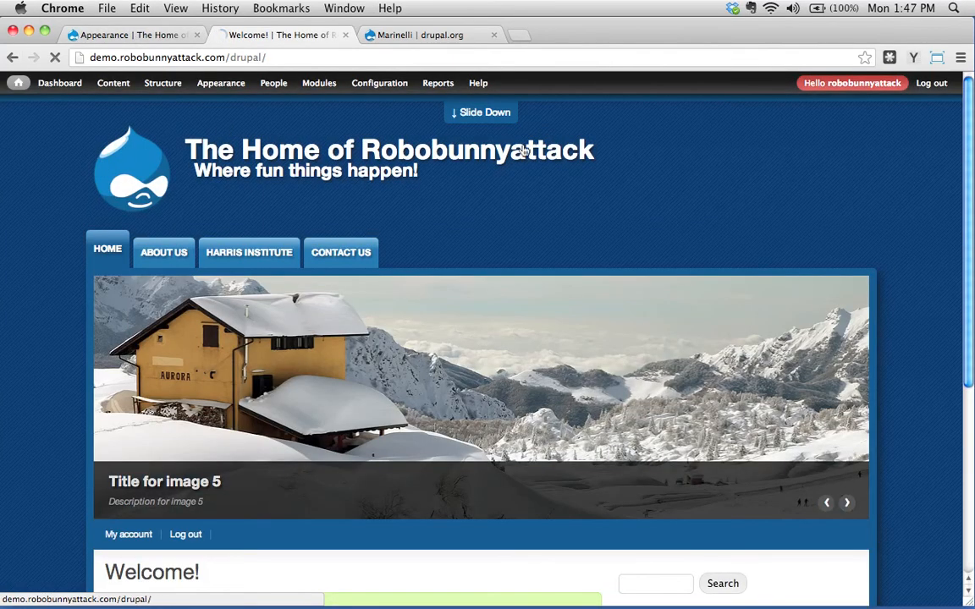
scroll(808, 245, down, 1)
scroll(677, 248, down, 4)
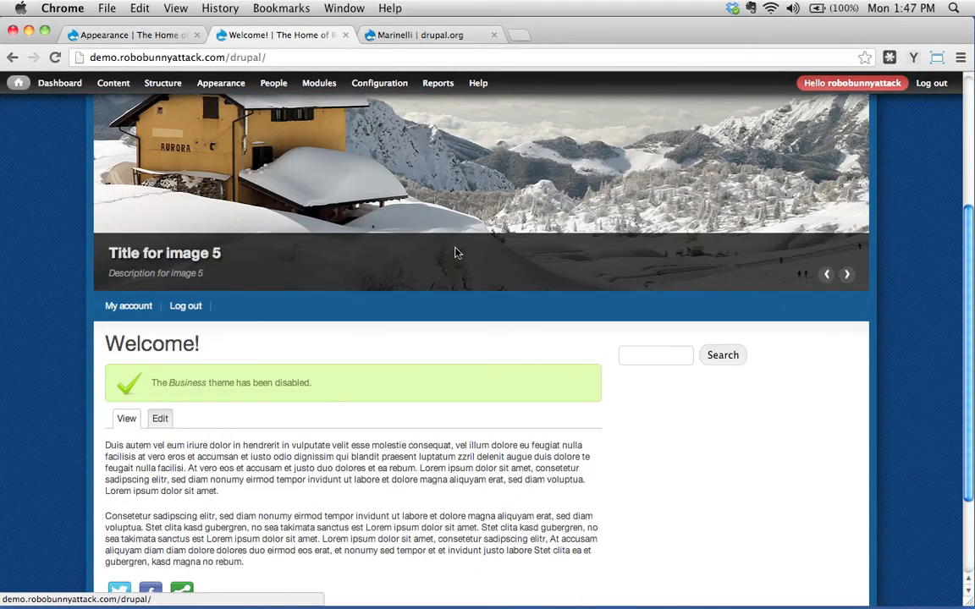
scroll(457, 252, up, 5)
- Test the Harris Institute and About us links in the main menu and look over the About us page
click(250, 250)
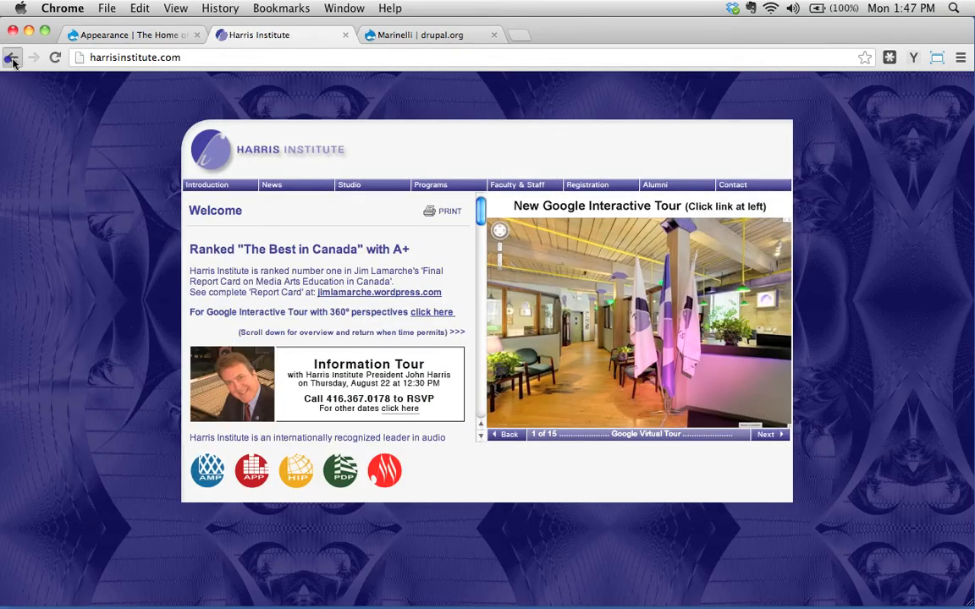
click(12, 60)
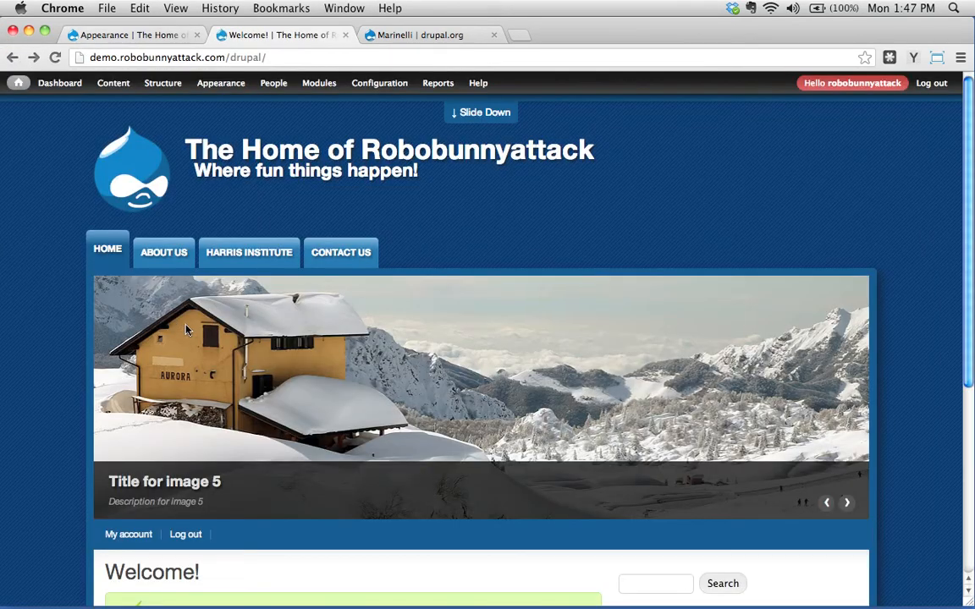
click(166, 252)
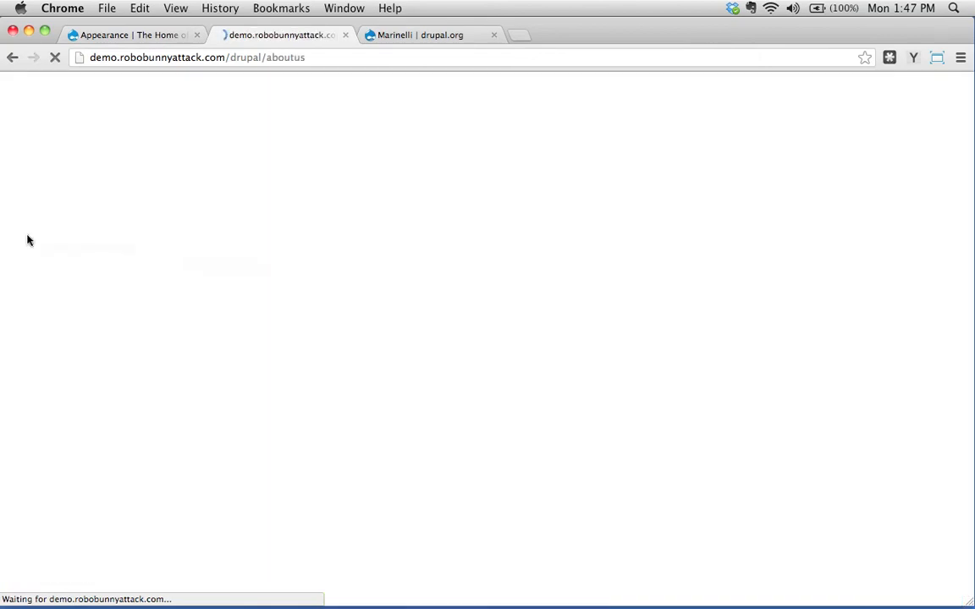
scroll(83, 383, down, 10)
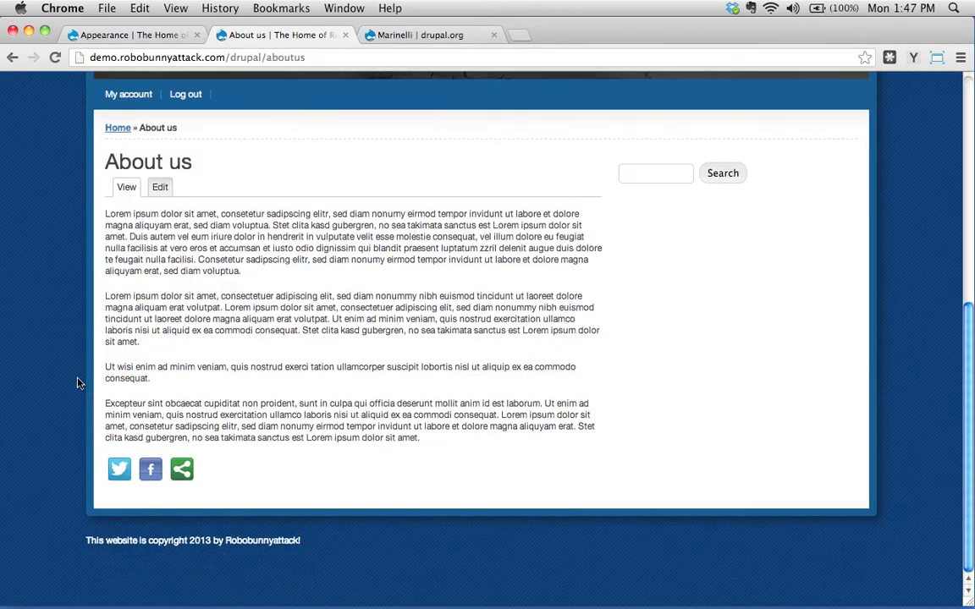
scroll(78, 383, up, 10)
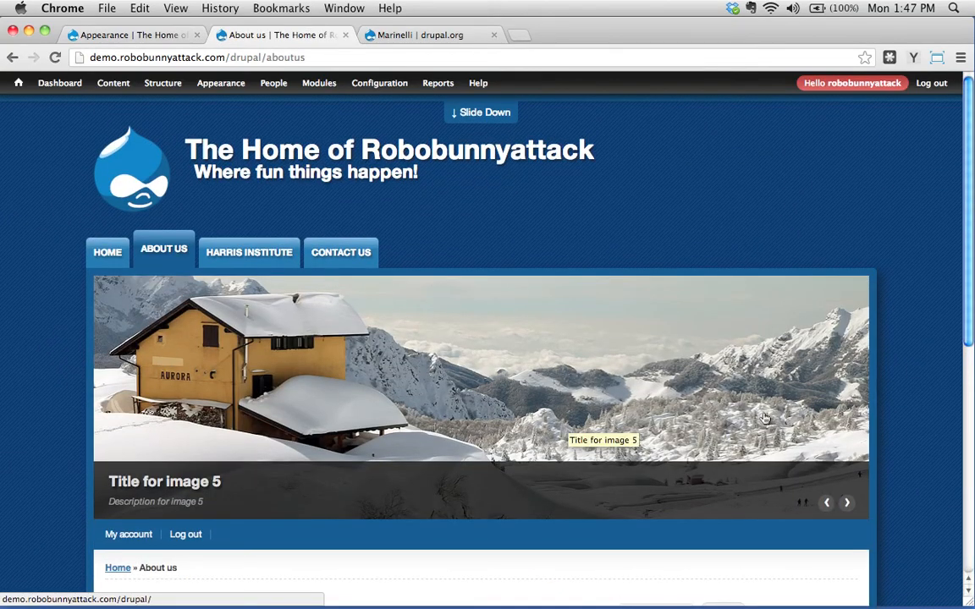
- Return to the Appearance page and disable the CorporateClean theme
click(118, 35)
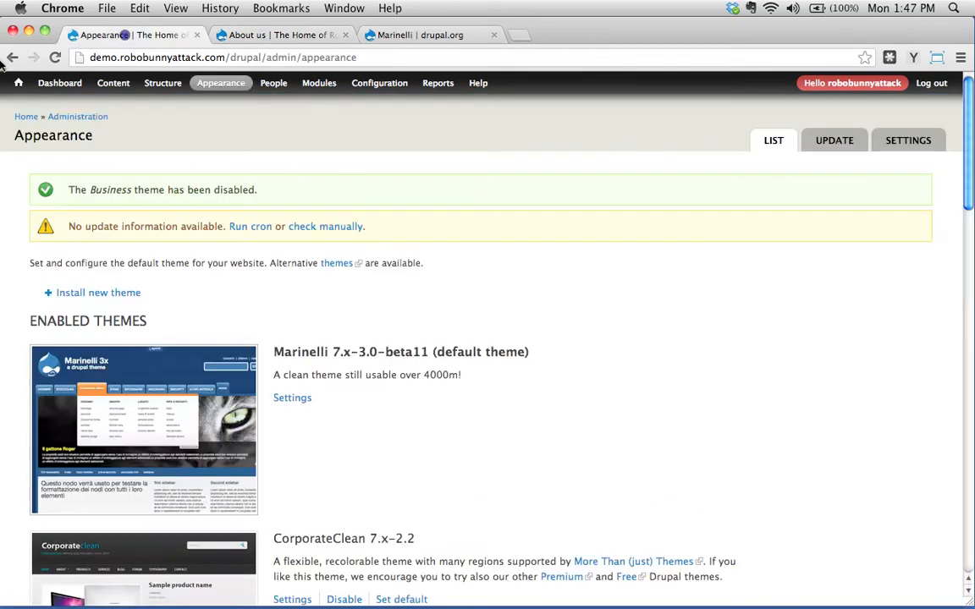
scroll(381, 291, down, 3)
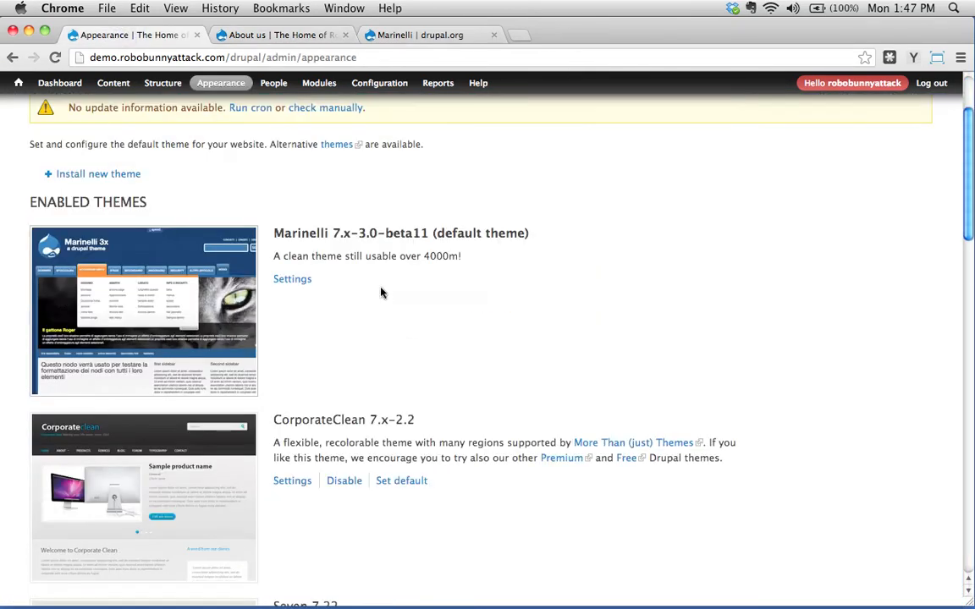
click(342, 481)
scroll(525, 389, down, 5)
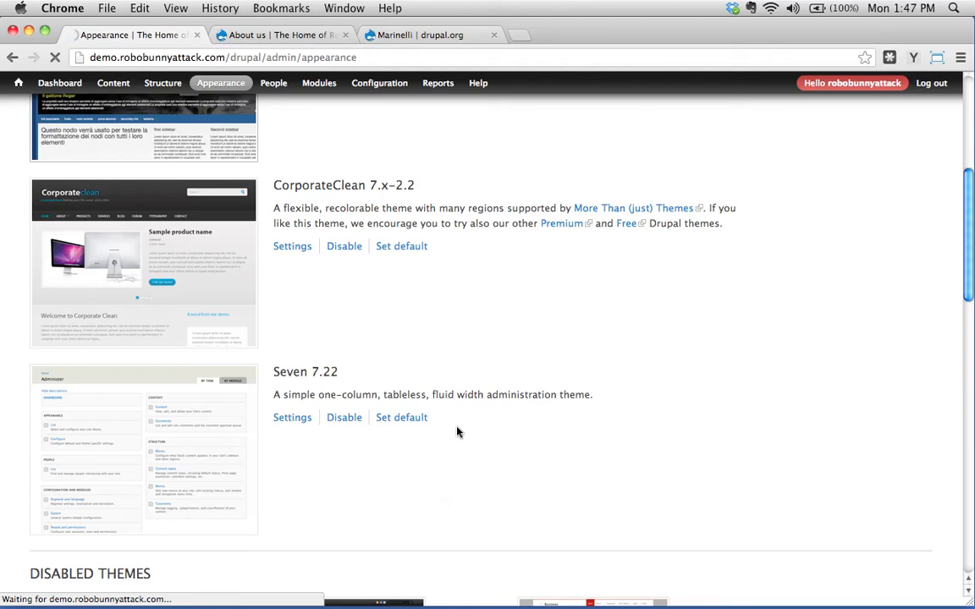
scroll(306, 314, down, 6)
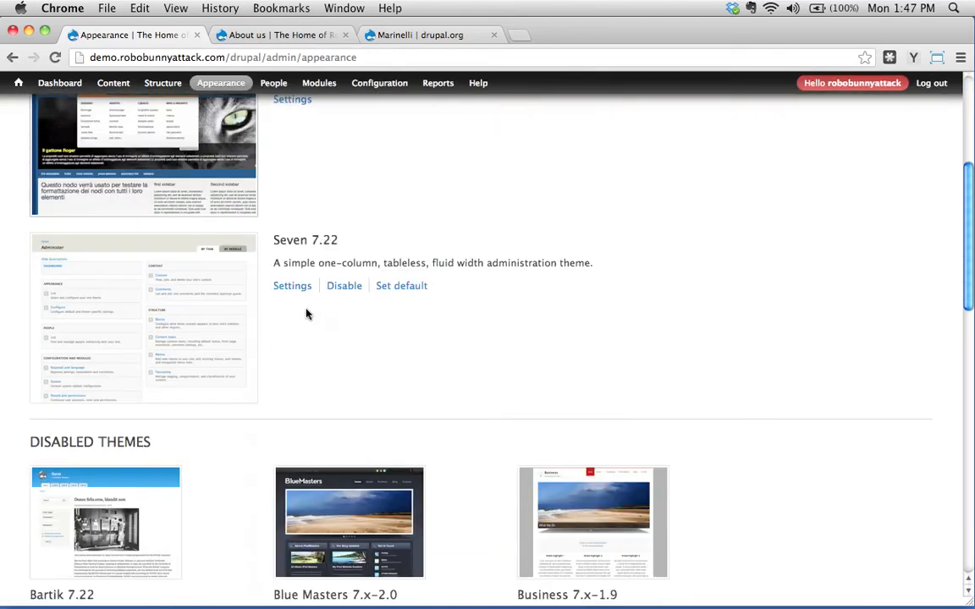
scroll(306, 314, up, 4)
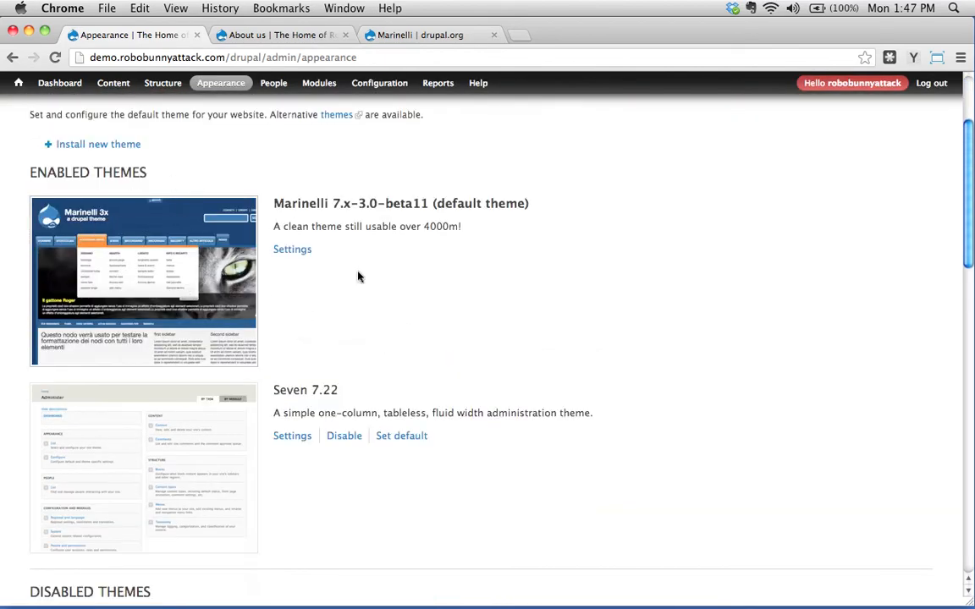
- Review the disabled themes and the administration theme setting on the Appearance page
scroll(226, 297, down, 3)
scroll(221, 317, down, 7)
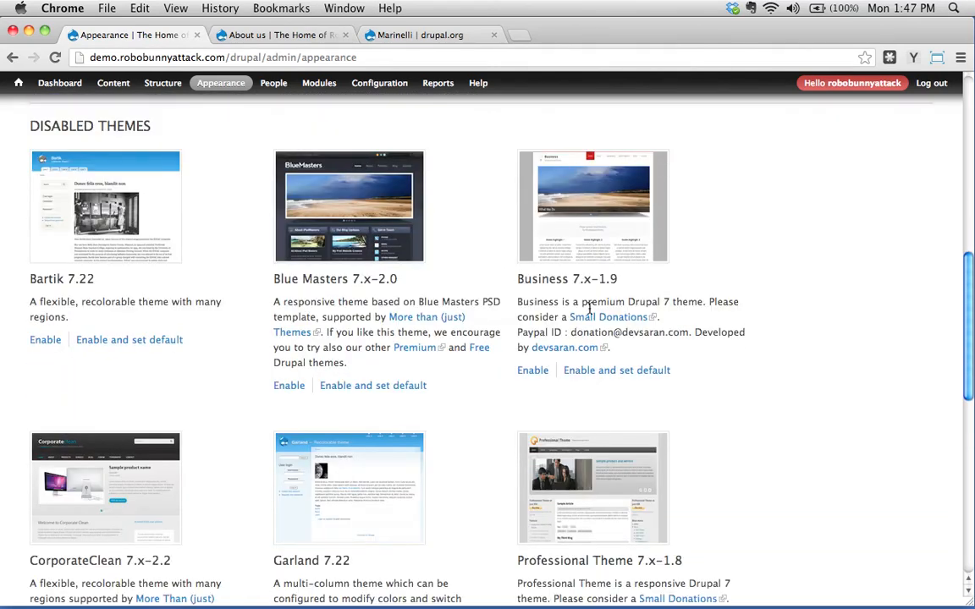
scroll(343, 256, down, 10)
scroll(498, 349, up, 10)
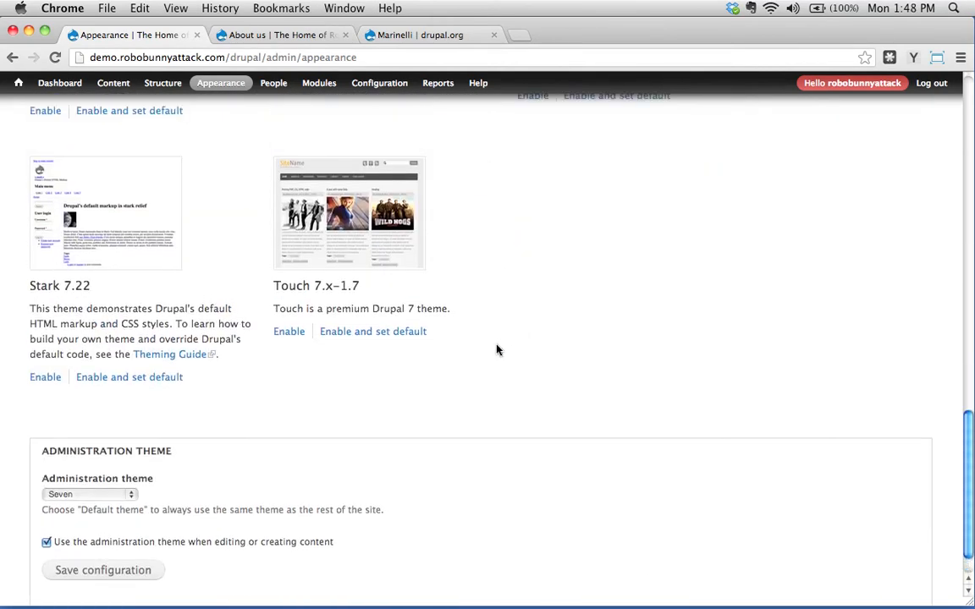
- Reload the About us page, and revisit the search filters of drupal.org's theme listing before returning to the site
click(287, 35)
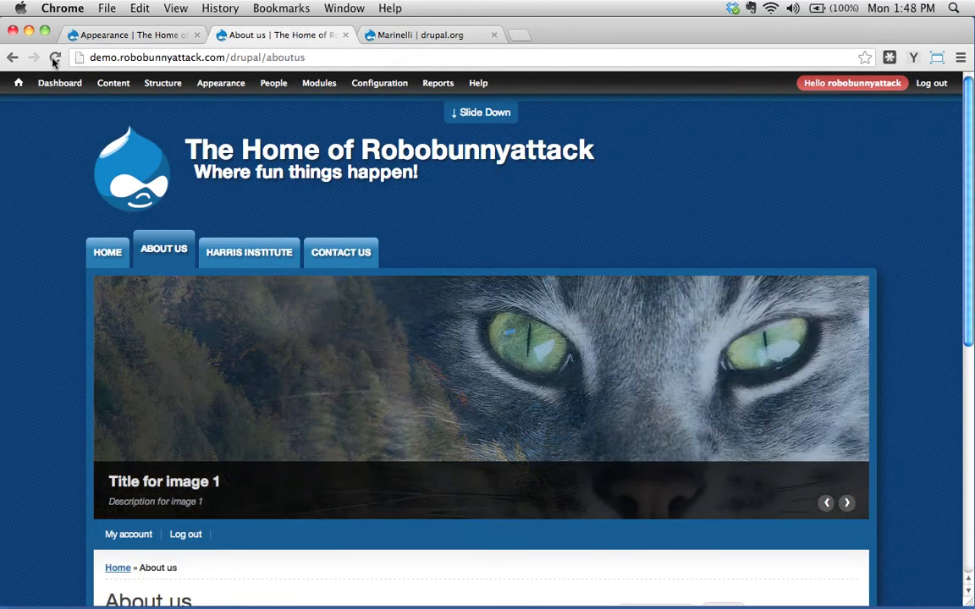
click(55, 56)
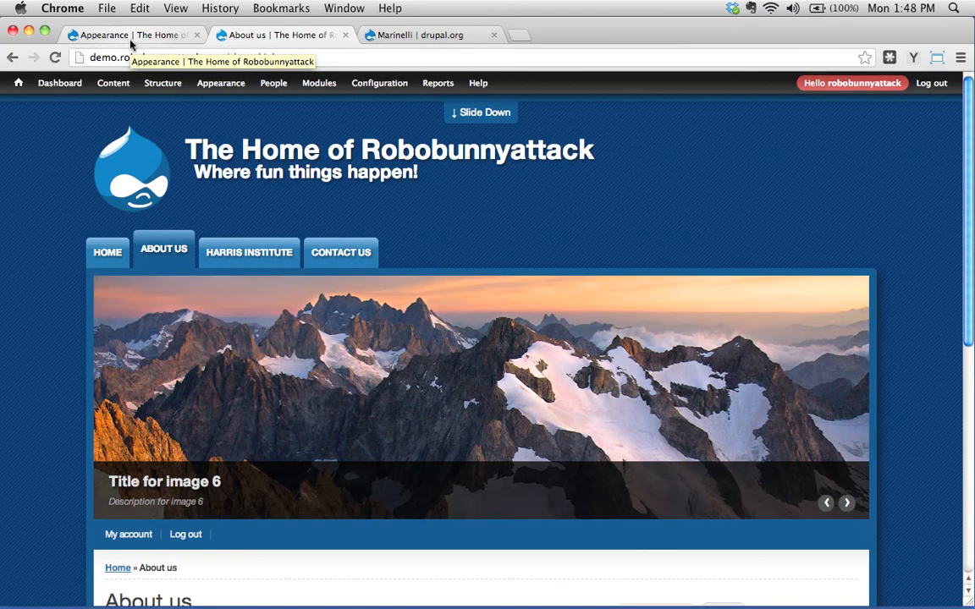
click(411, 36)
click(15, 58)
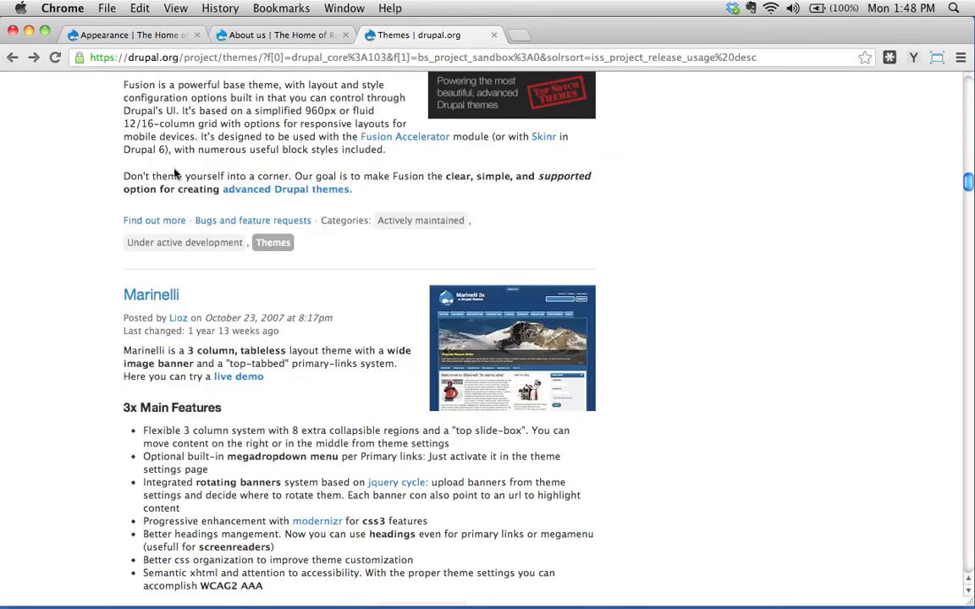
scroll(271, 169, up, 10)
scroll(259, 133, up, 15)
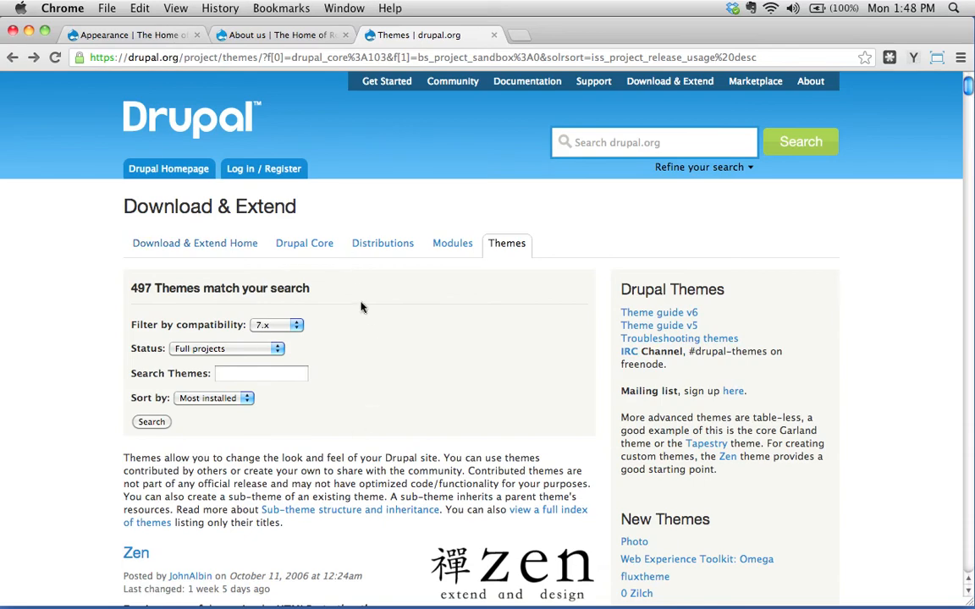
click(263, 35)
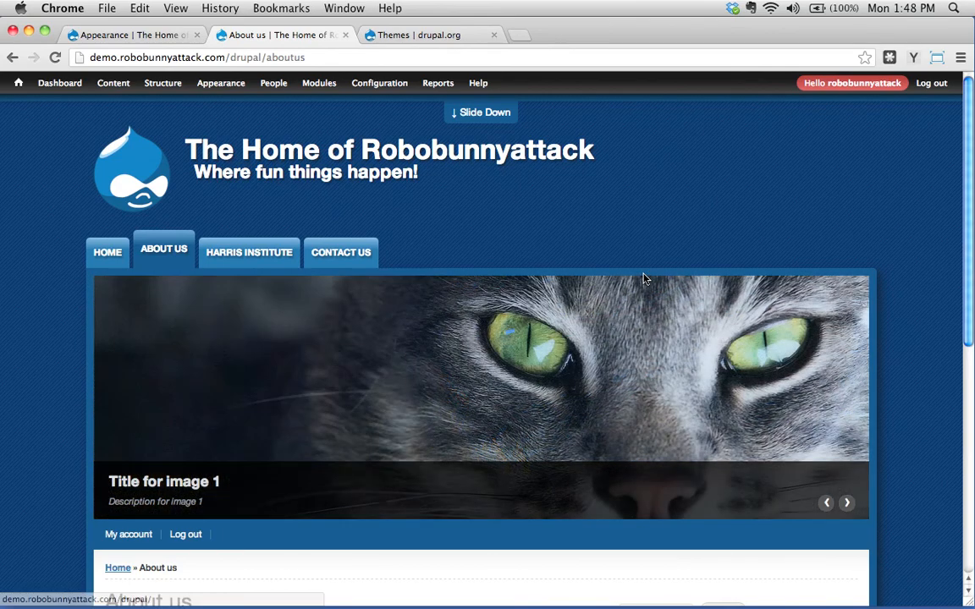
click(125, 35)
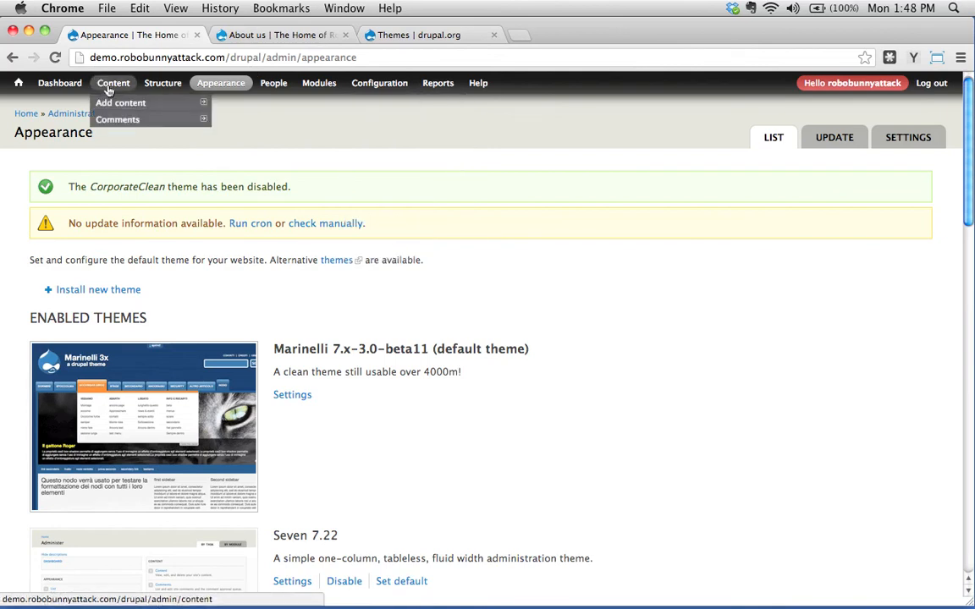
mouse_move(152, 83)
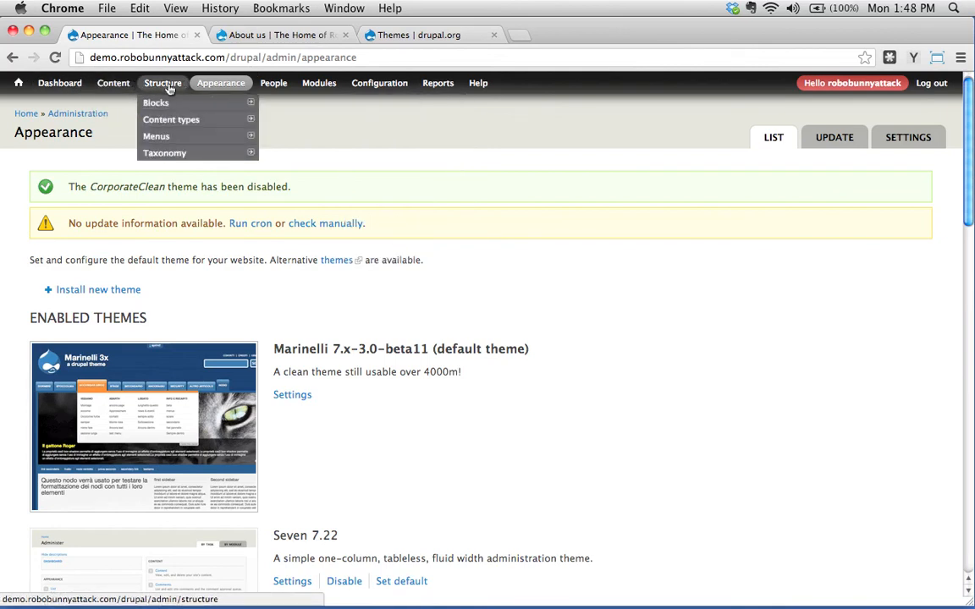
mouse_move(161, 102)
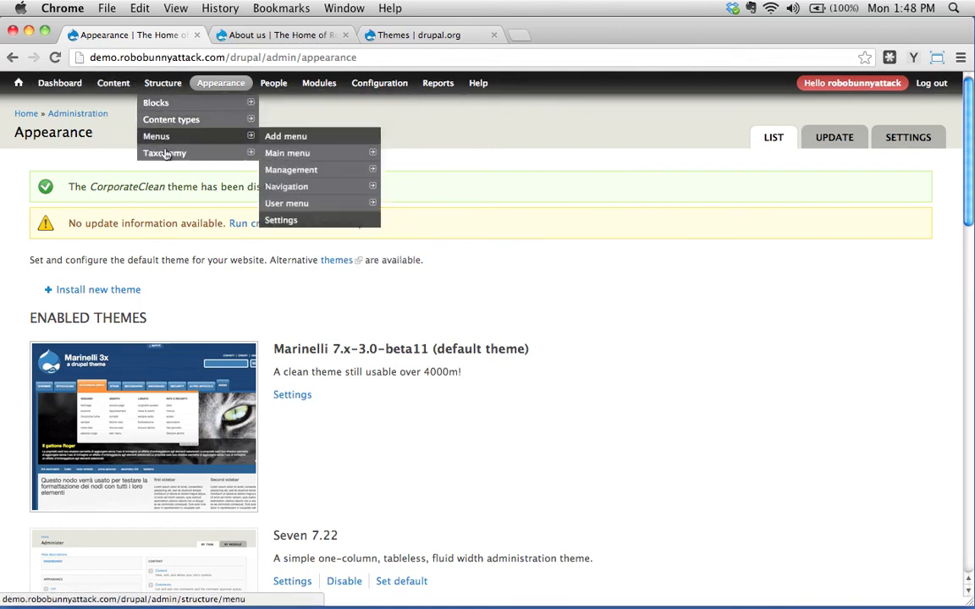
mouse_move(220, 82)
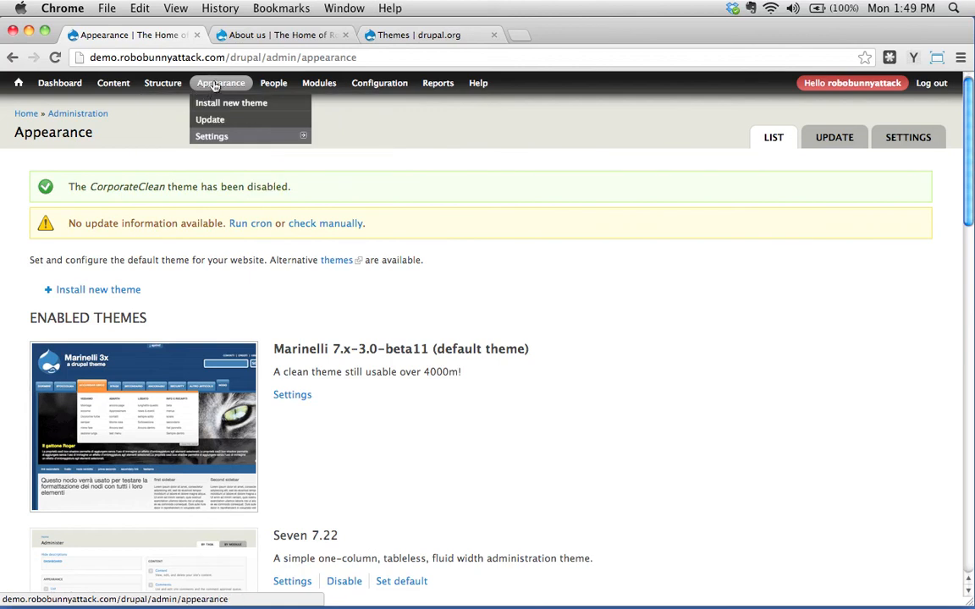
mouse_move(273, 85)
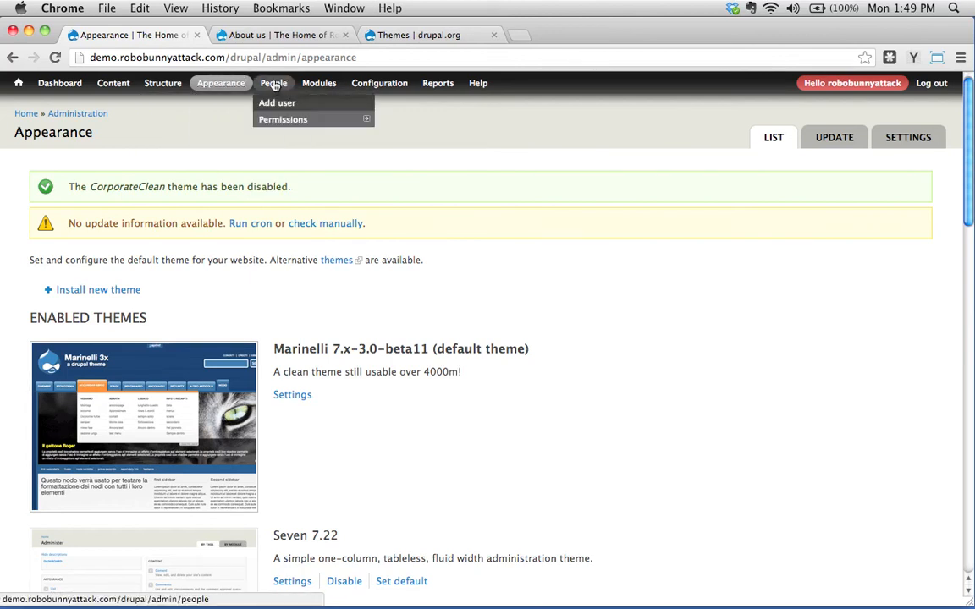
mouse_move(315, 85)
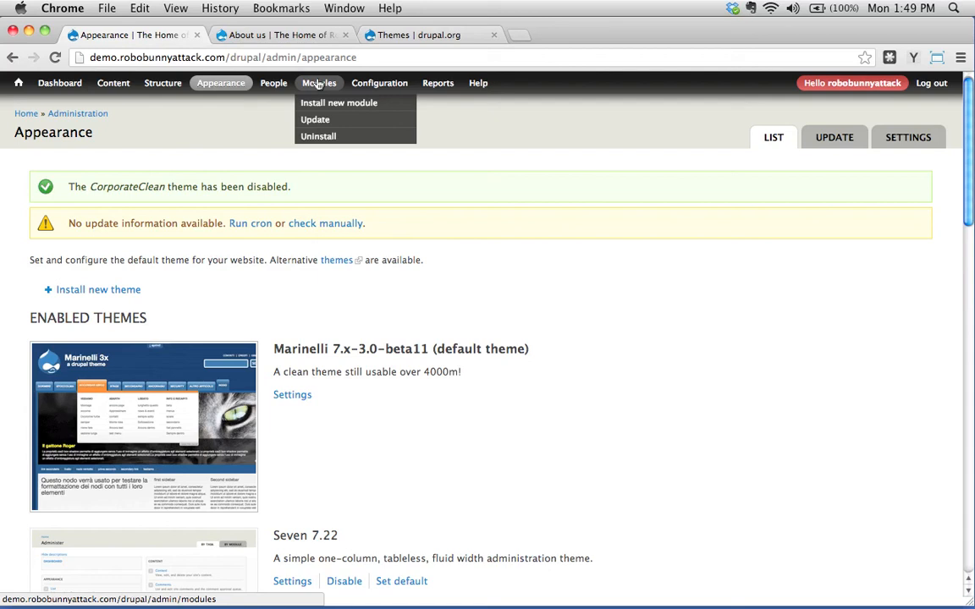
mouse_move(392, 85)
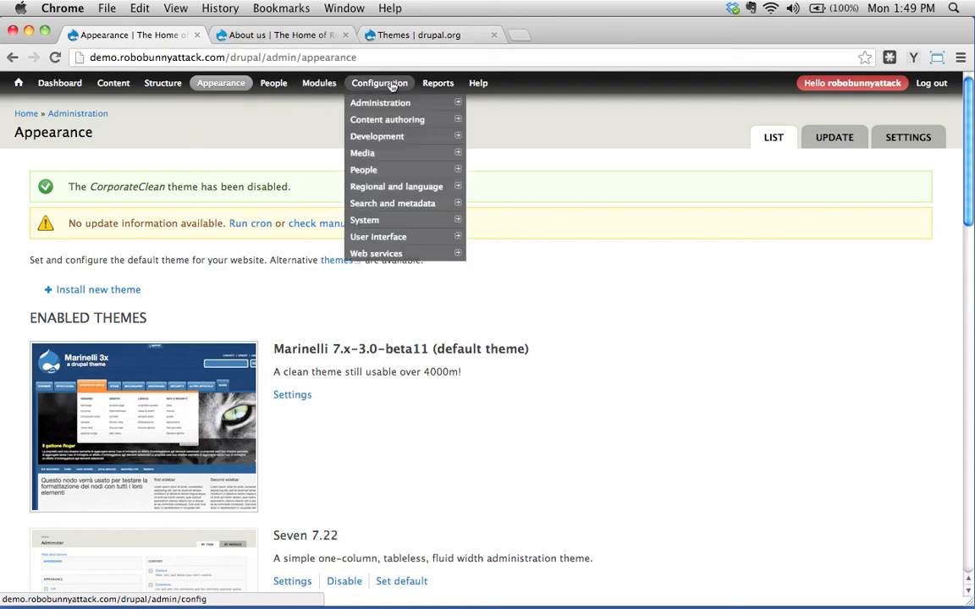